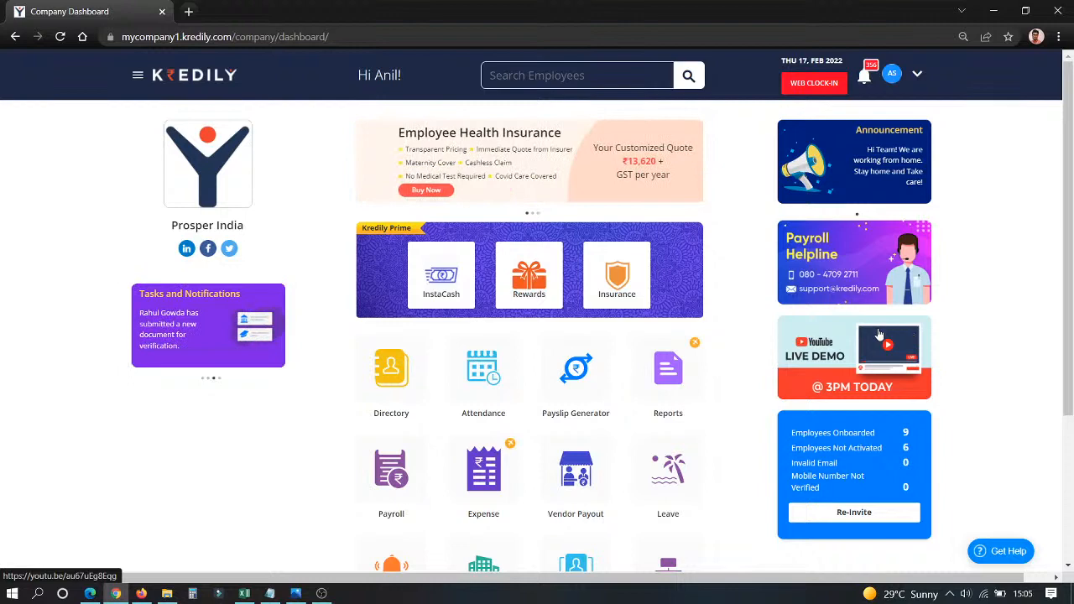
# Open the payroll module's advanced settings to view the pay frequency, pay cycle and payout date.
pyautogui.click(384, 475)
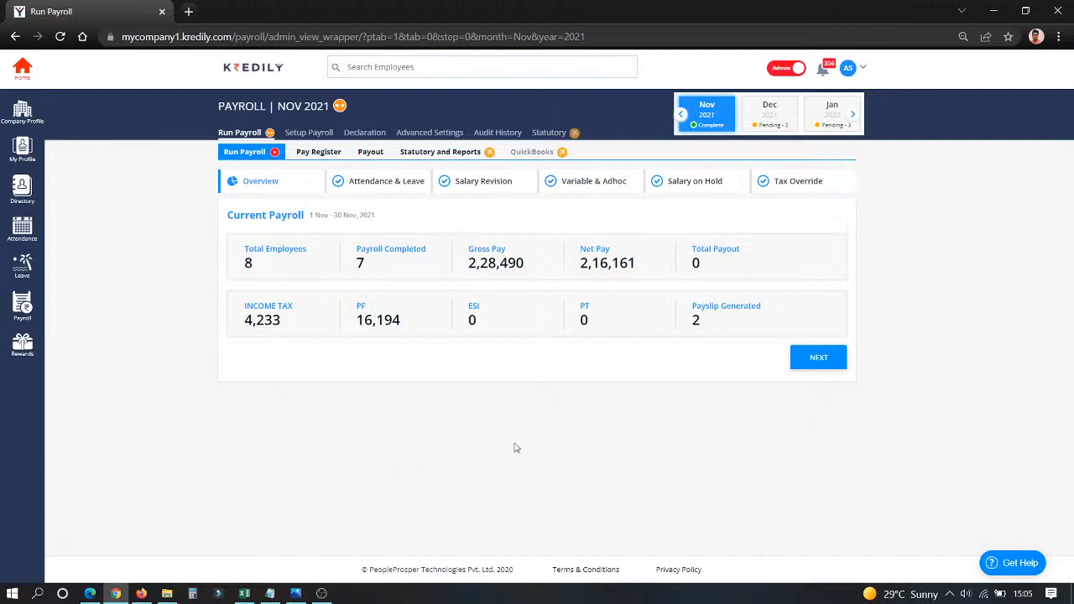
pyautogui.click(412, 134)
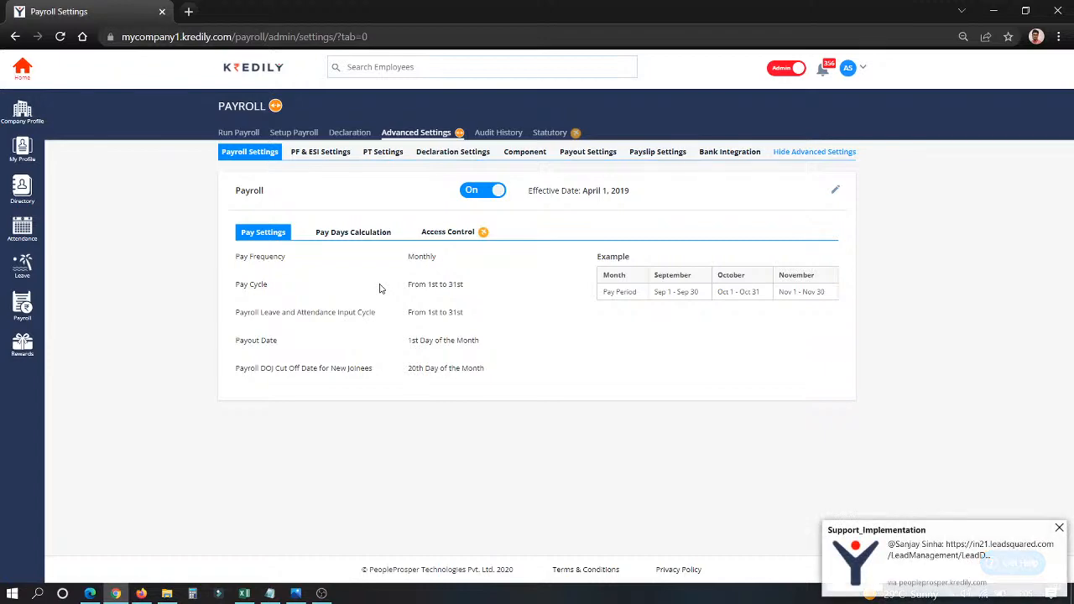
pyautogui.click(141, 593)
pyautogui.rightClick(141, 593)
pyautogui.click(156, 568)
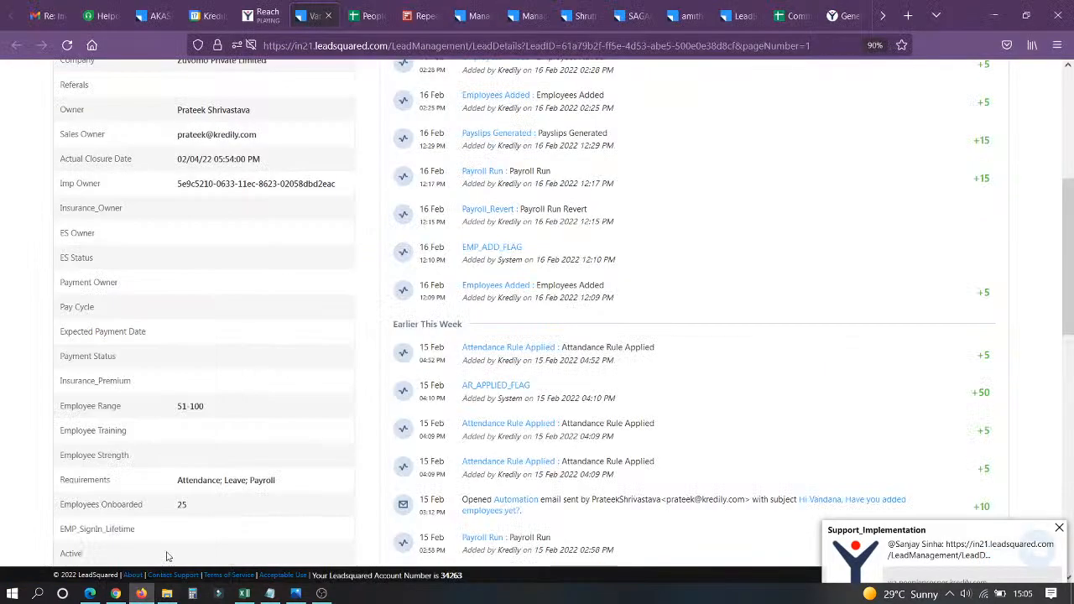
pyautogui.click(116, 593)
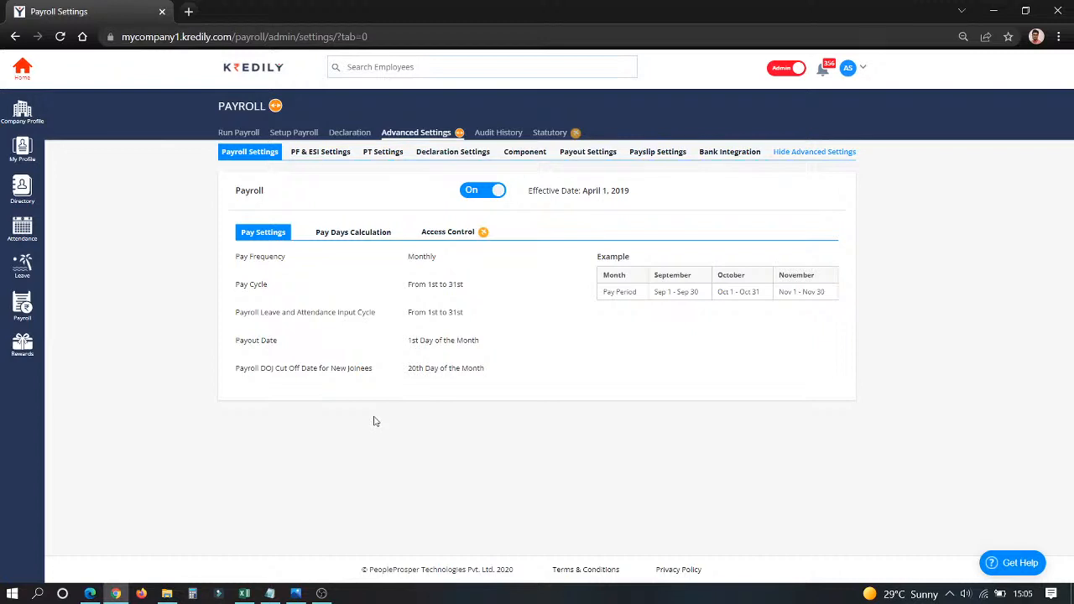
# Review the pay days calculation options and the access control options in the payroll settings.
pyautogui.click(342, 233)
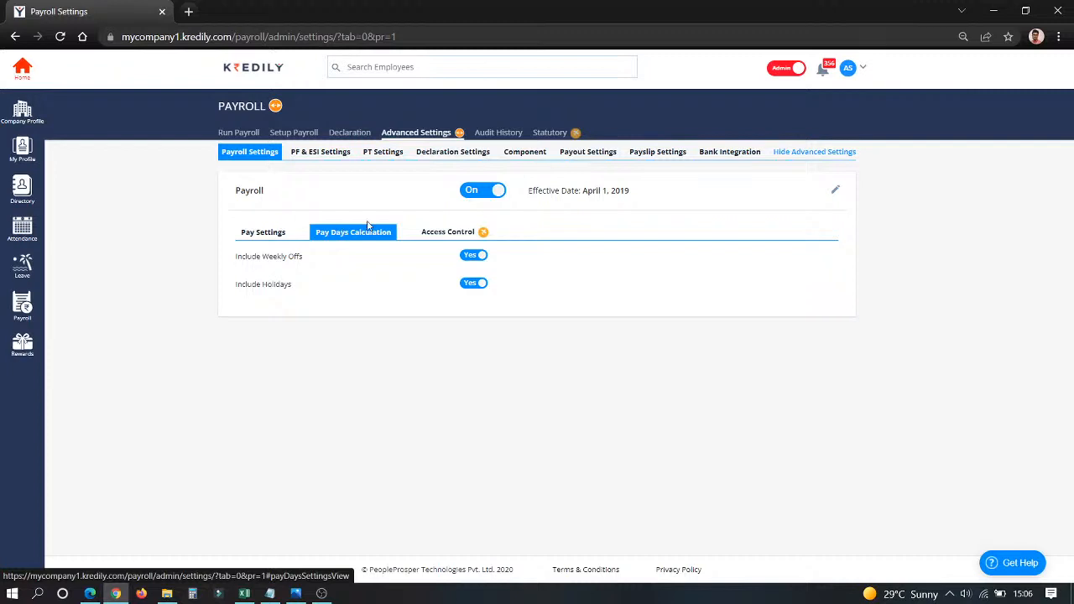
pyautogui.click(442, 236)
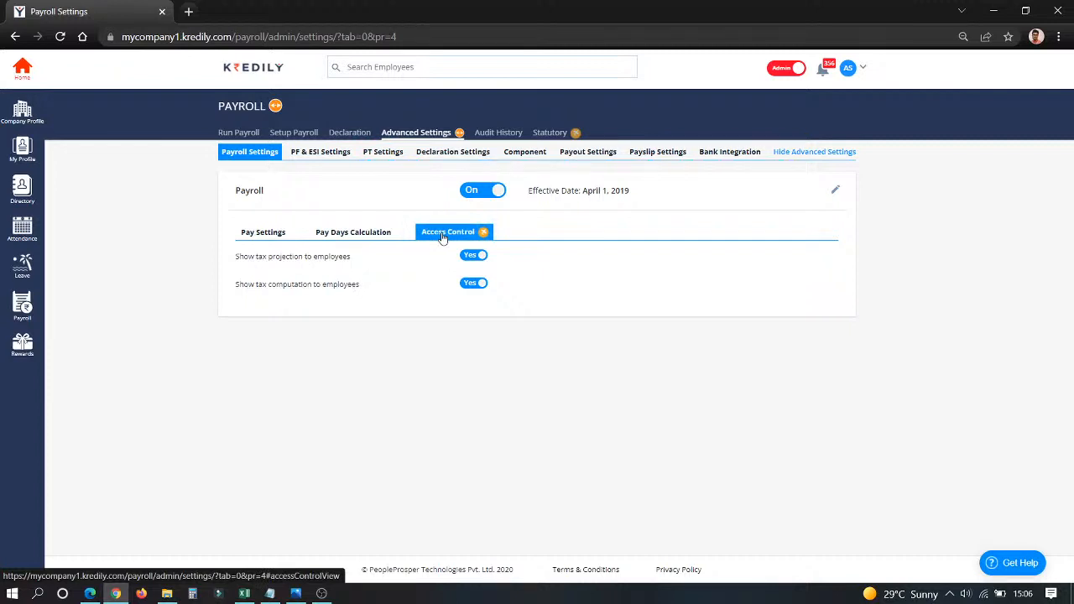
# Examine the PF settings in edit mode, including the employee contribution formulas and statutory minimum ceiling, and cancel without saving.
pyautogui.click(336, 154)
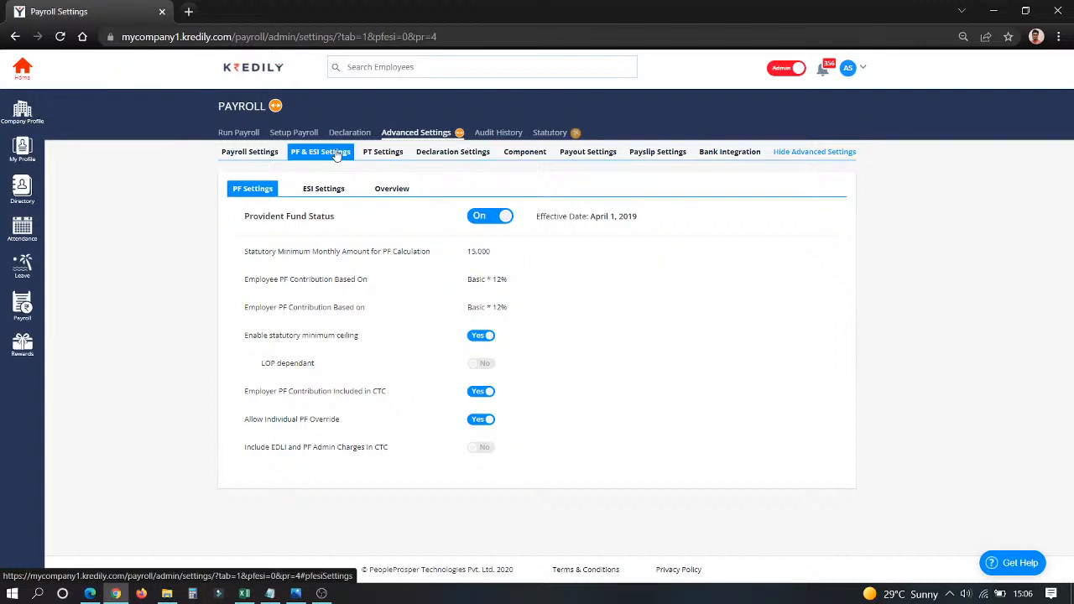
pyautogui.click(825, 218)
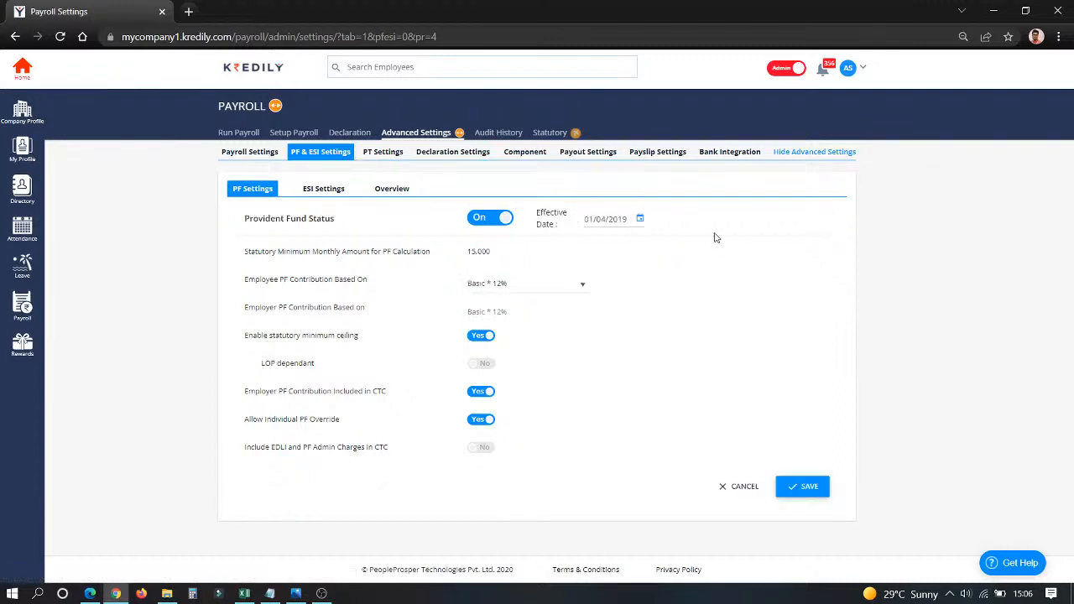
pyautogui.click(495, 290)
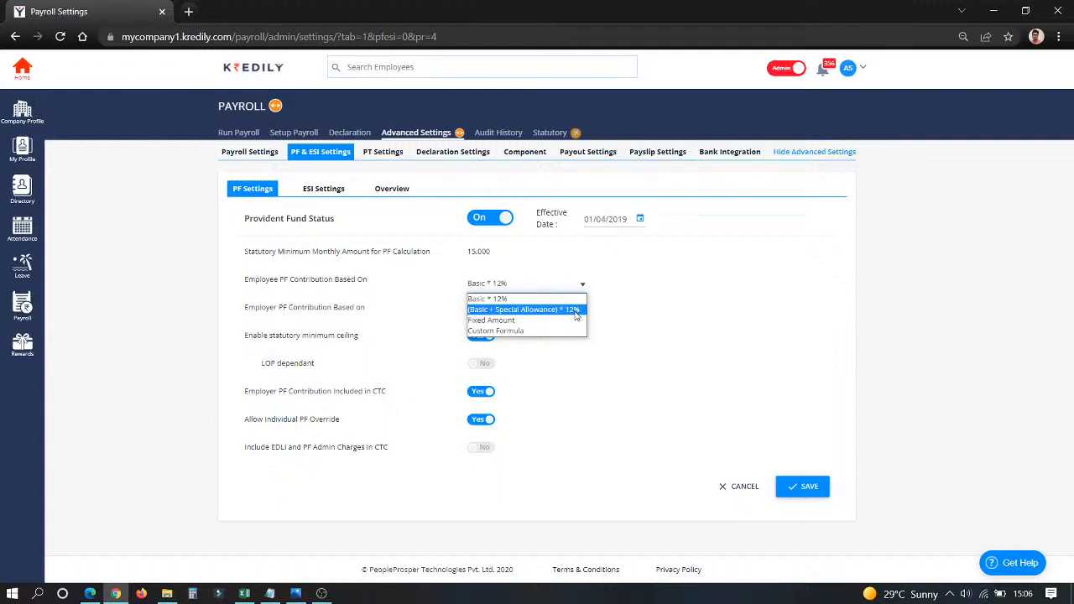
pyautogui.click(704, 479)
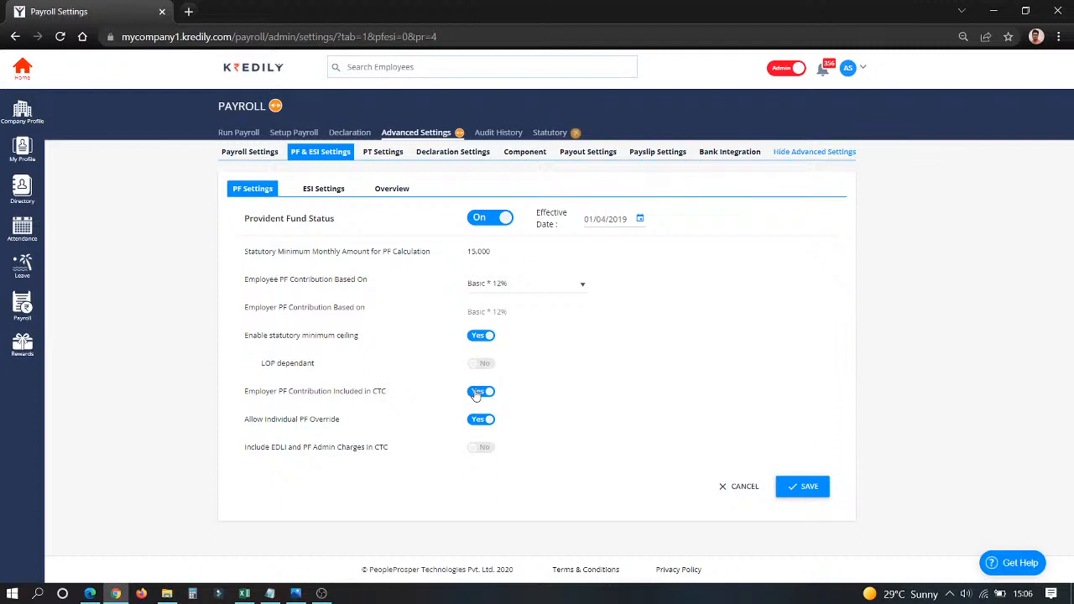
pyautogui.moveTo(269, 337); pyautogui.dragTo(374, 347)
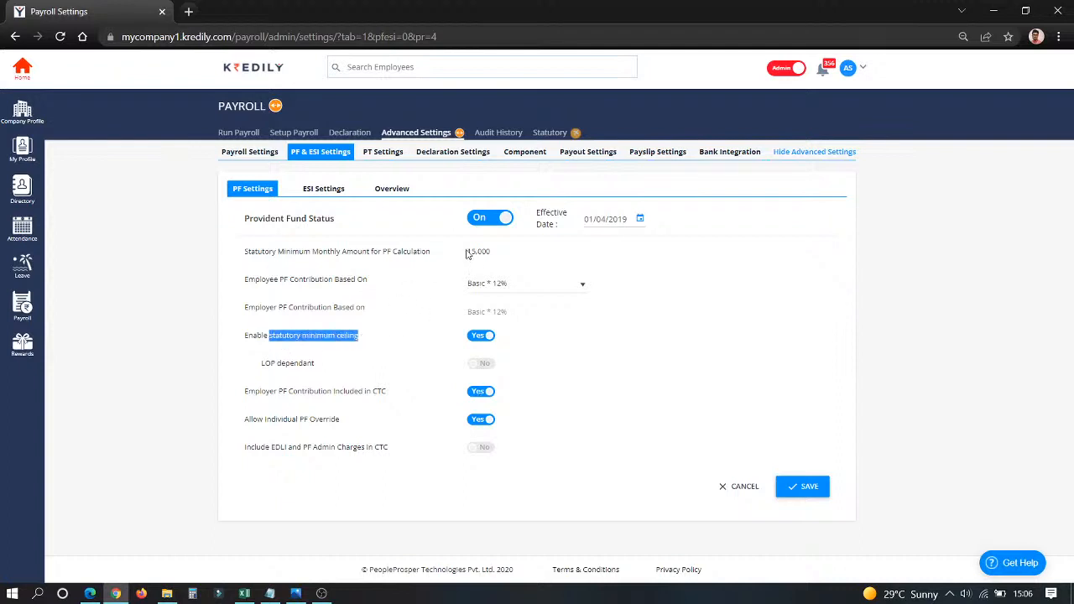
pyautogui.moveTo(467, 251); pyautogui.dragTo(505, 252)
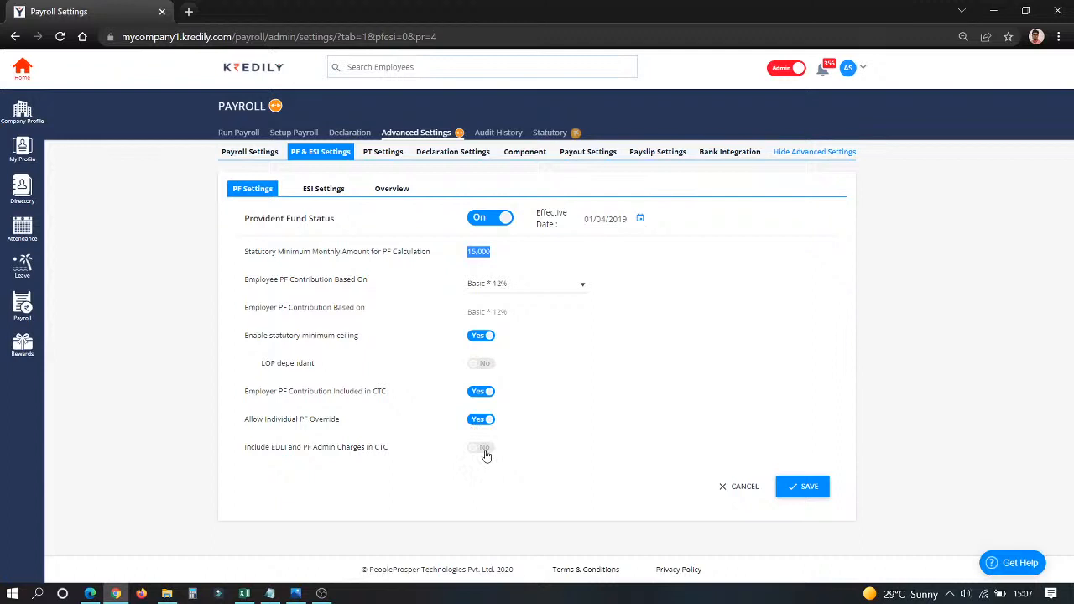
pyautogui.click(718, 487)
# Examine the ESI settings, including the contribution rates and the individual override option.
pyautogui.click(314, 190)
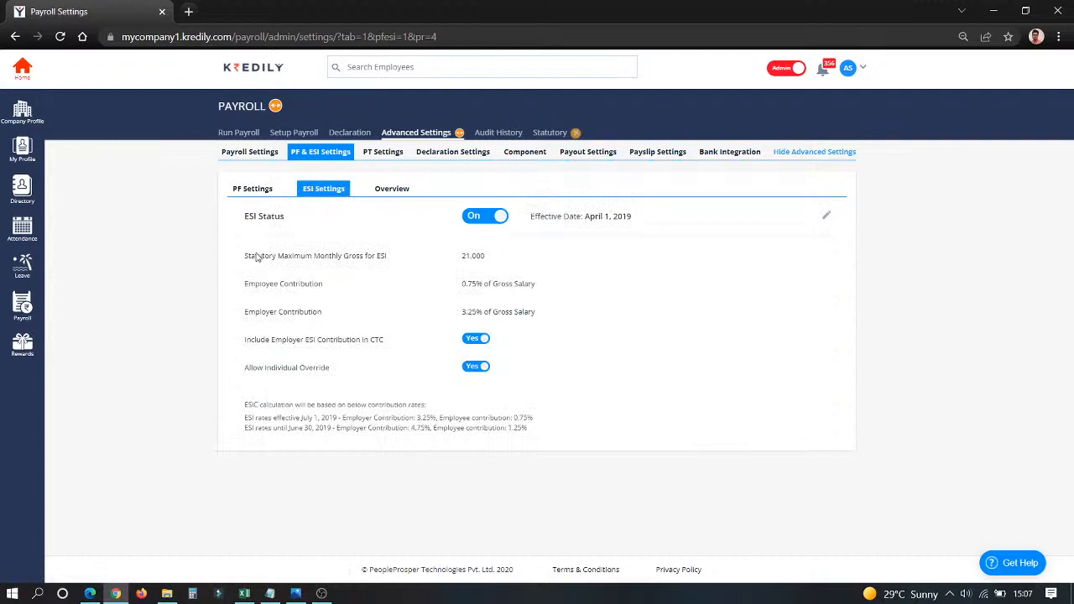
pyautogui.click(90, 593)
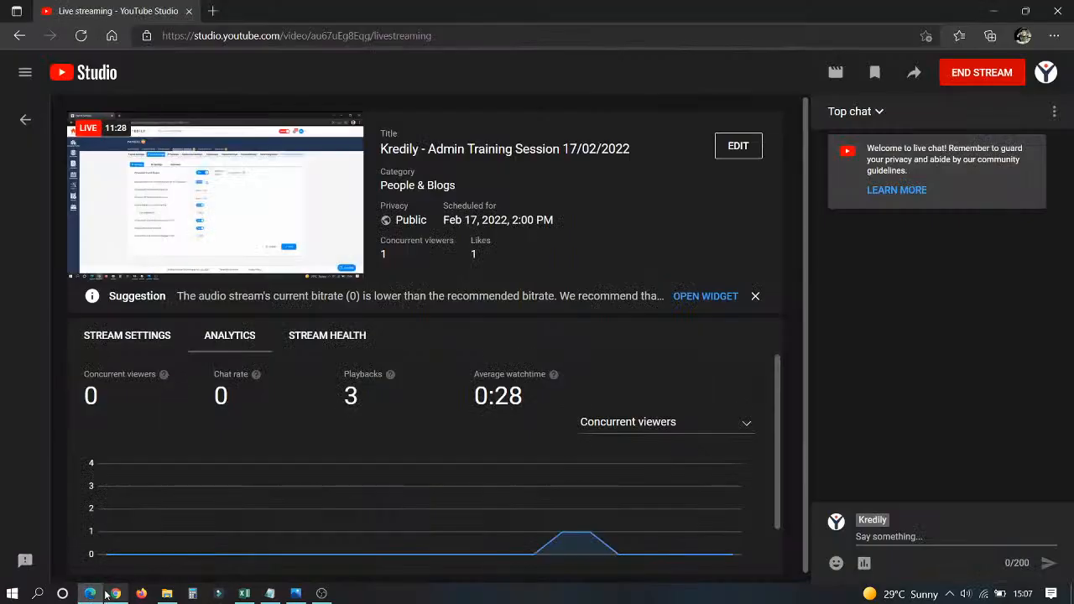
pyautogui.click(114, 593)
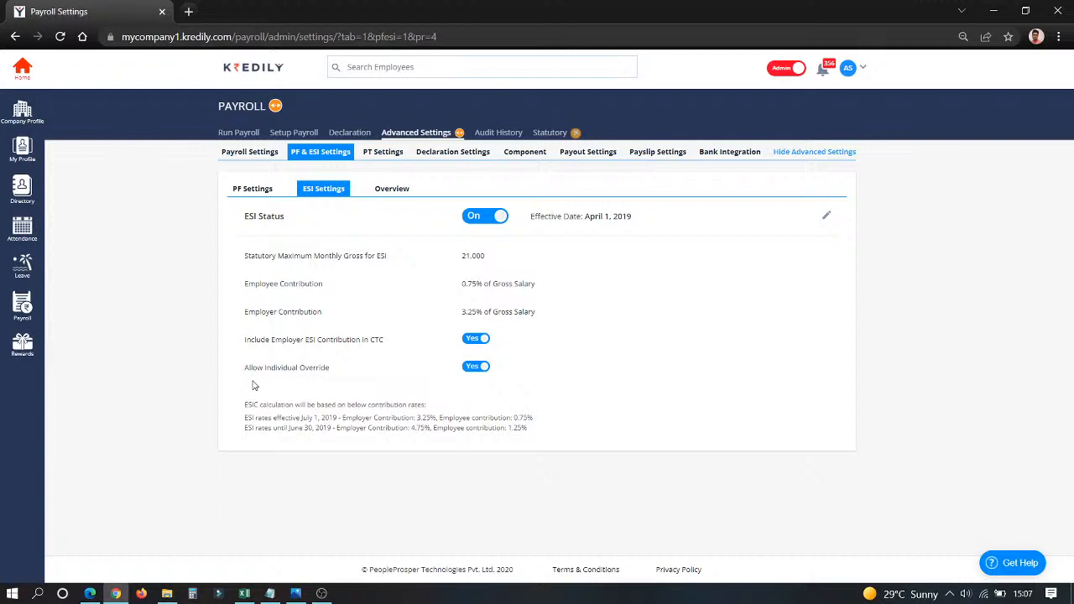
pyautogui.moveTo(246, 378); pyautogui.dragTo(339, 370)
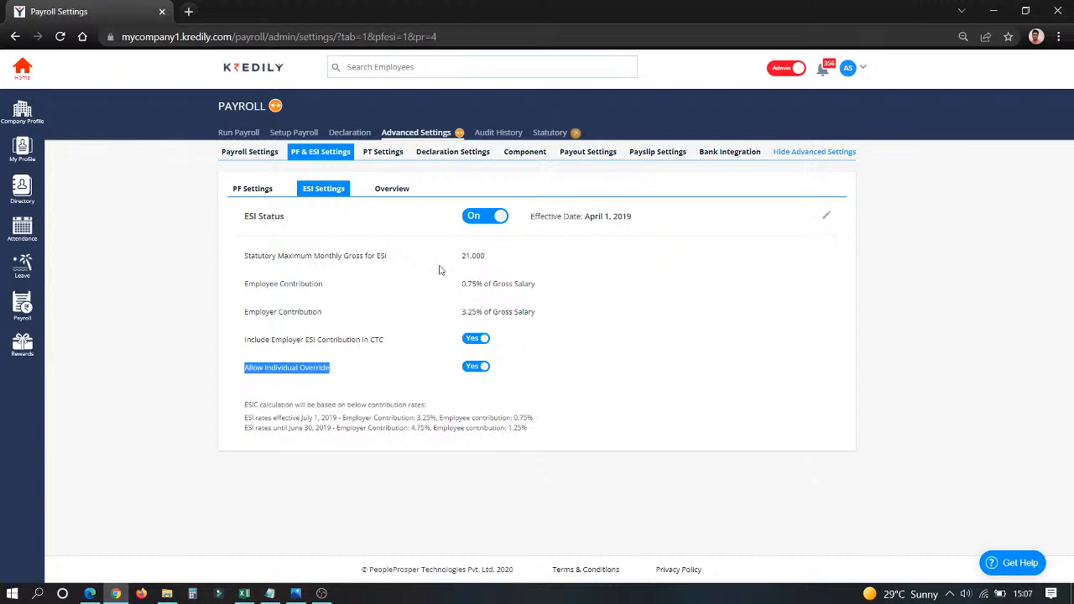
# Review the PF and ESI employee overview, checking the second listed employee's individual settings and the bulk import option.
pyautogui.click(390, 190)
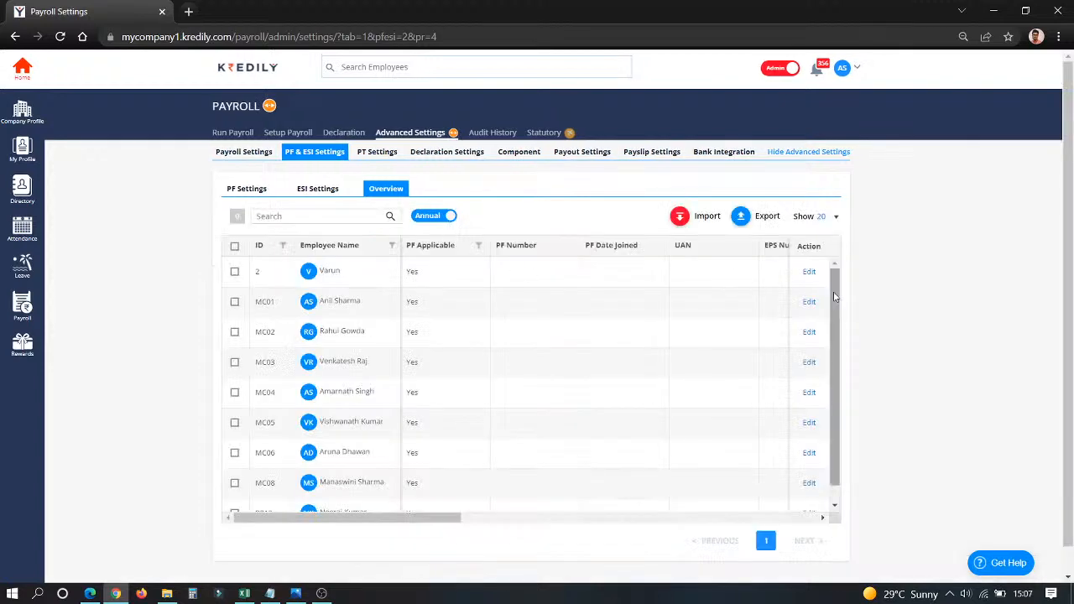
pyautogui.click(810, 301)
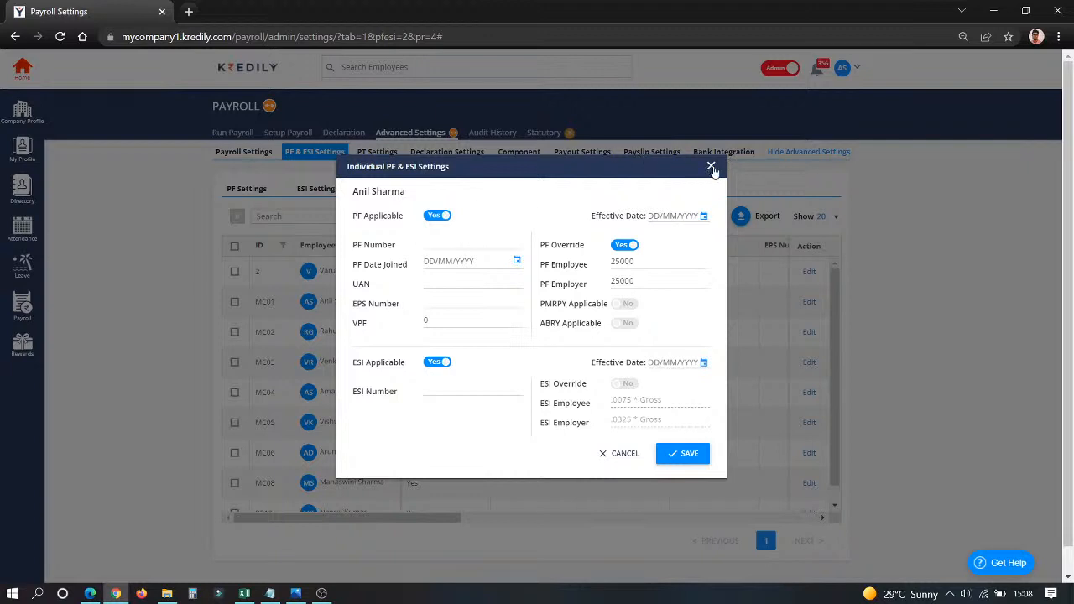
pyautogui.click(711, 167)
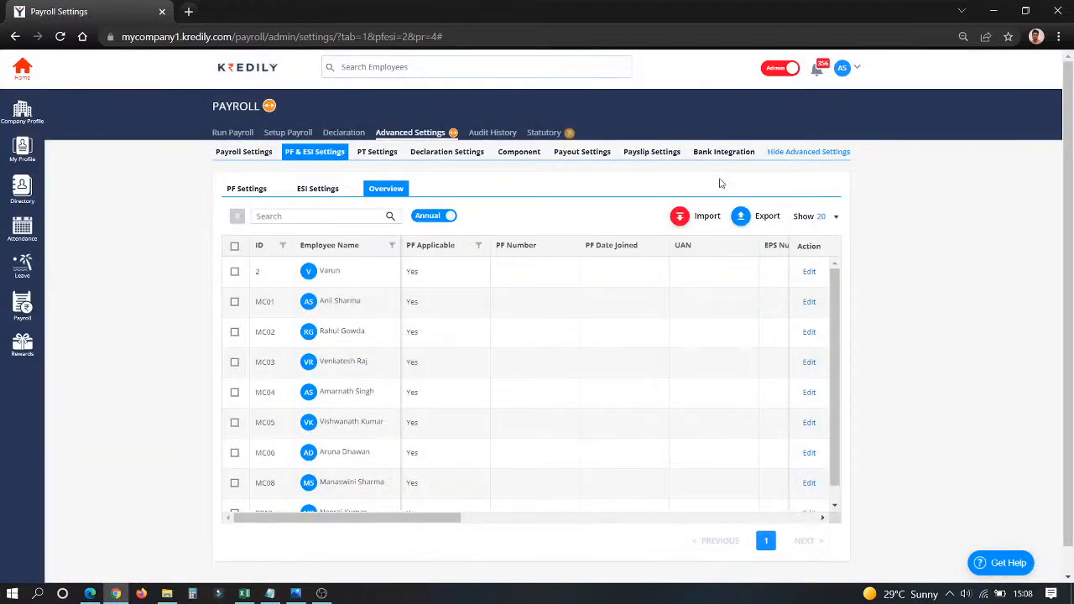
pyautogui.click(679, 220)
# Review the PT settings, and view the declaration window settings in edit mode without saving.
pyautogui.click(378, 155)
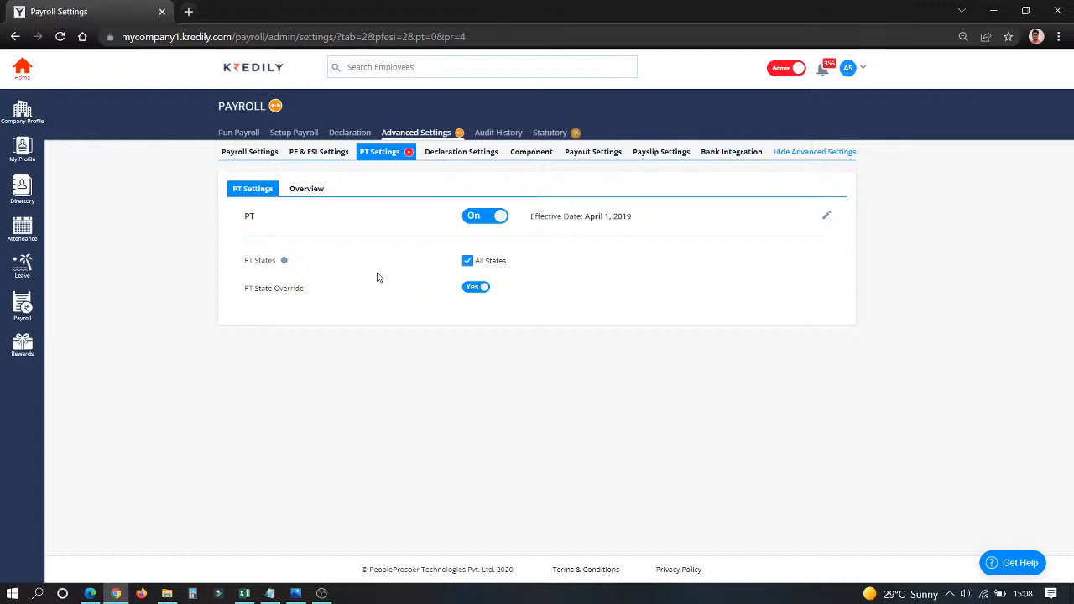
pyautogui.click(460, 152)
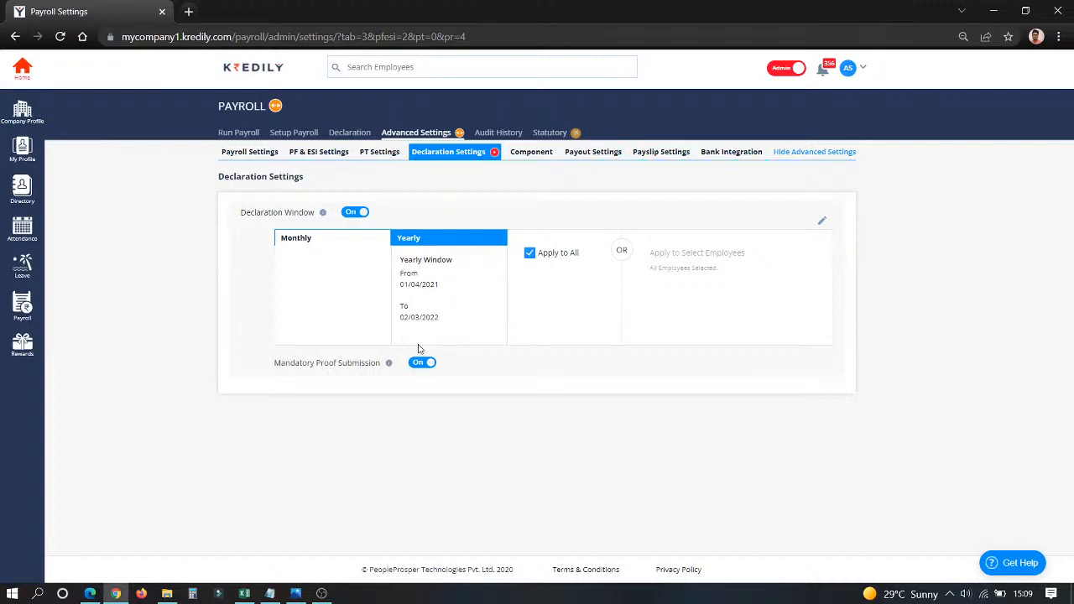
pyautogui.click(823, 221)
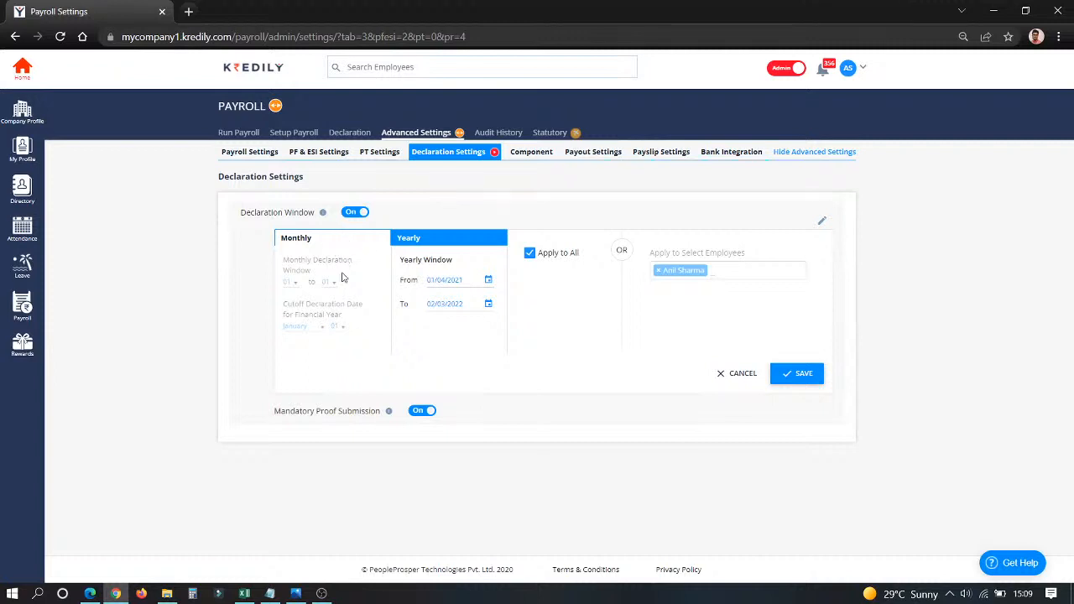
pyautogui.click(743, 375)
# Examine the base salary structure components and their annual calculation formulas.
pyautogui.click(525, 152)
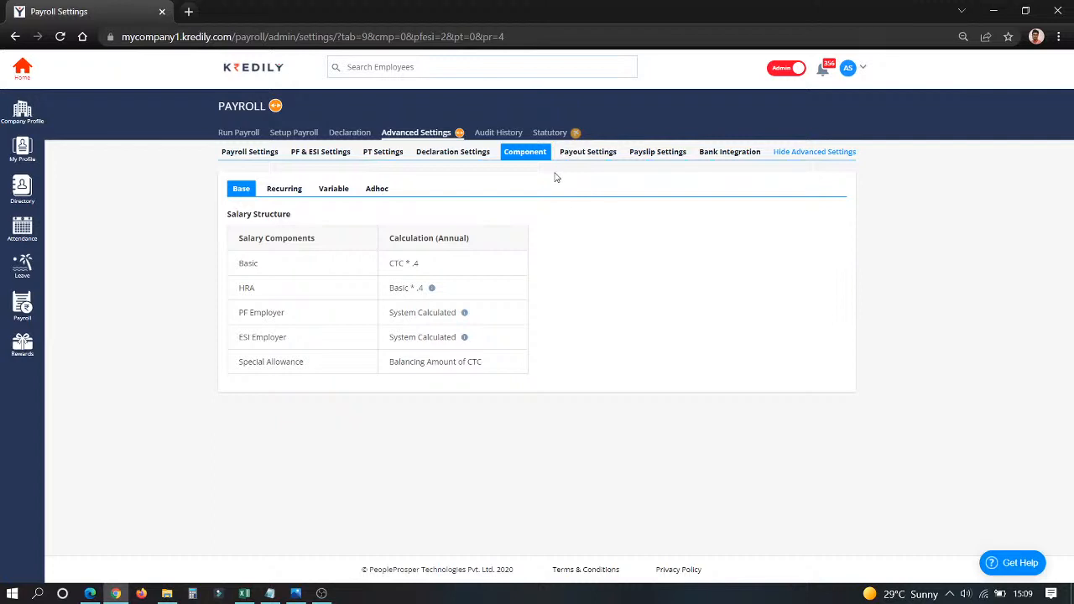
pyautogui.moveTo(248, 263); pyautogui.dragTo(264, 365)
pyautogui.click(286, 391)
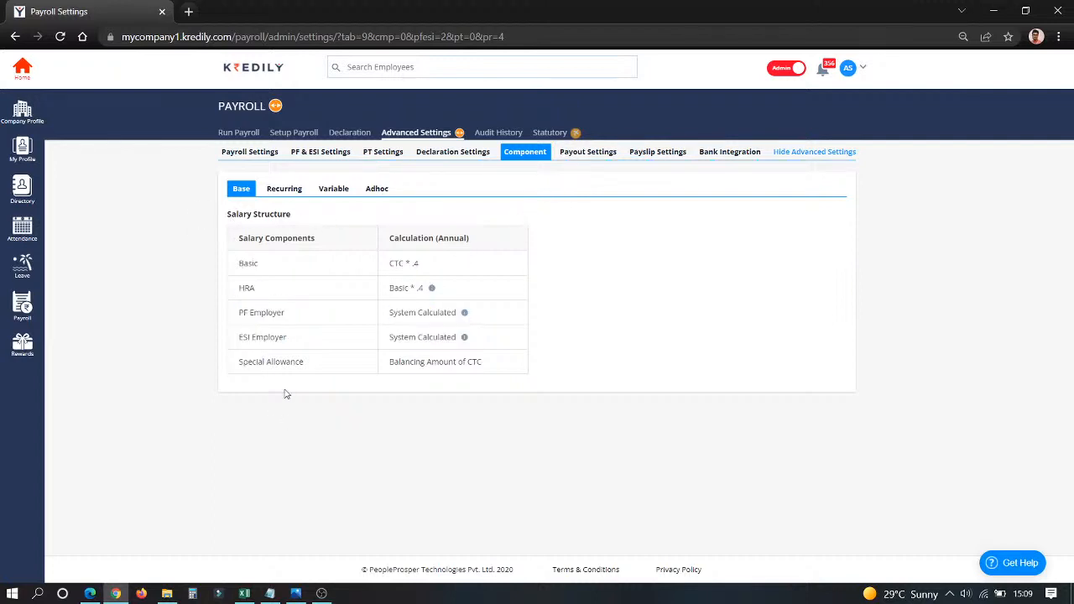
# Look through the full list of recurring salary components down to the option for creating one.
pyautogui.click(284, 189)
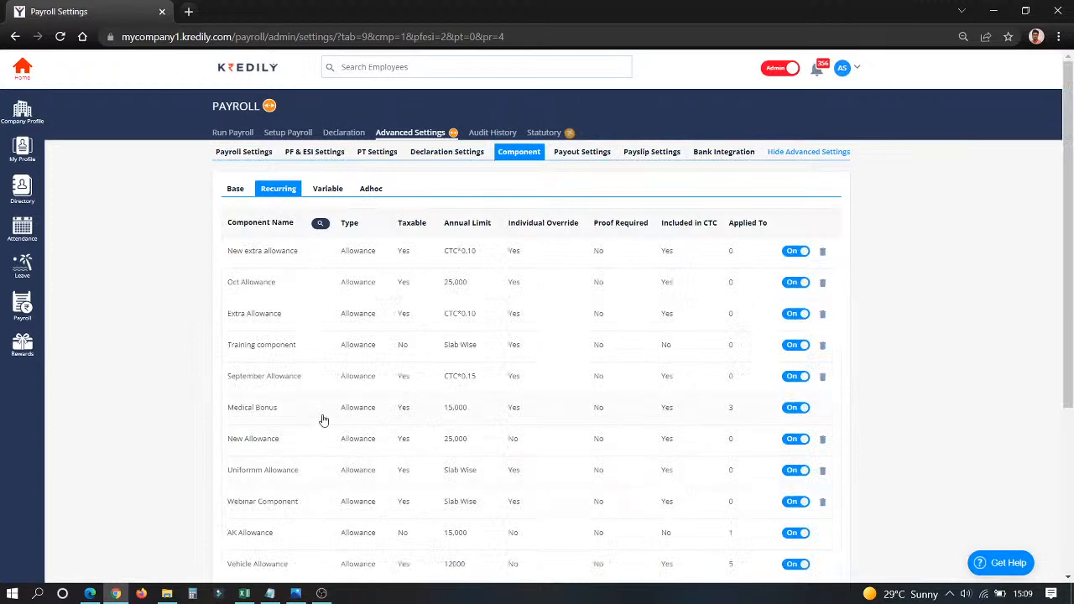
pyautogui.scroll(-5, 323, 420)
pyautogui.scroll(5, 321, 420)
pyautogui.scroll(-5, 322, 419)
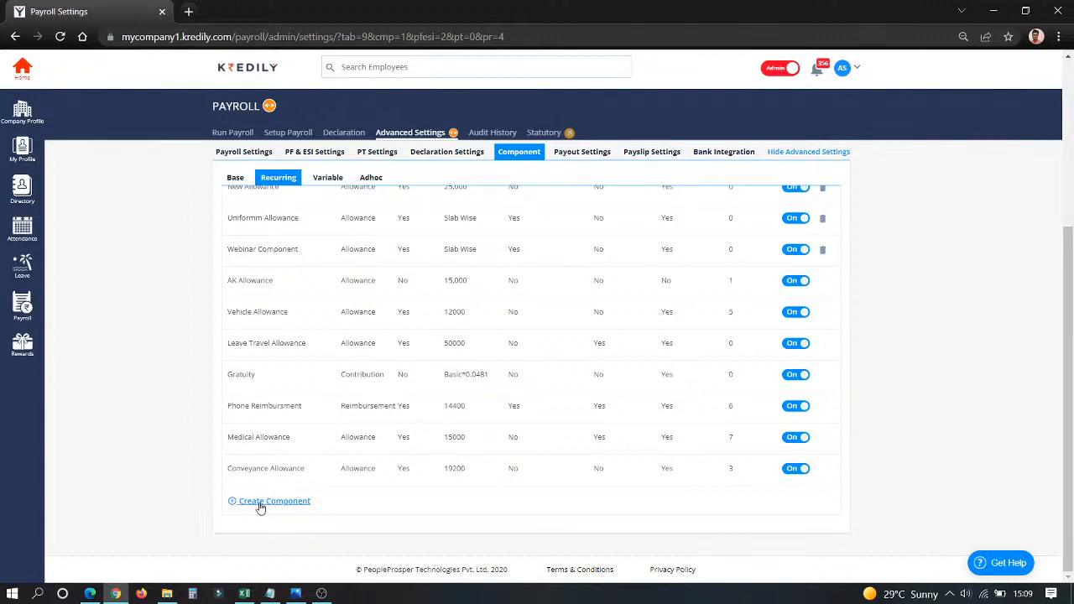
pyautogui.scroll(5, 412, 360)
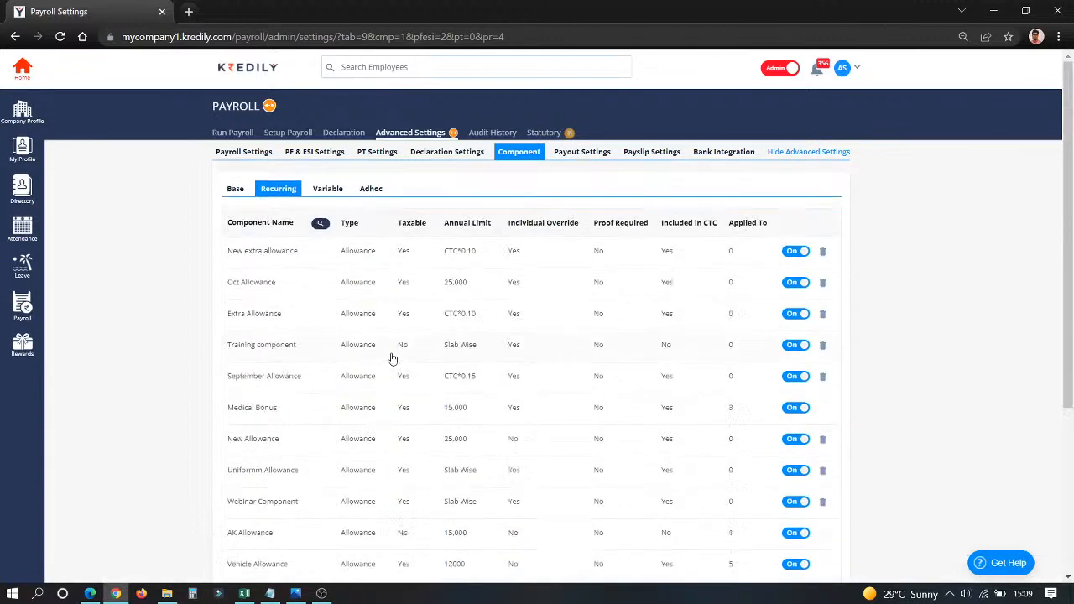
# Review the variable salary components and the adhoc earnings and deductions.
pyautogui.click(338, 192)
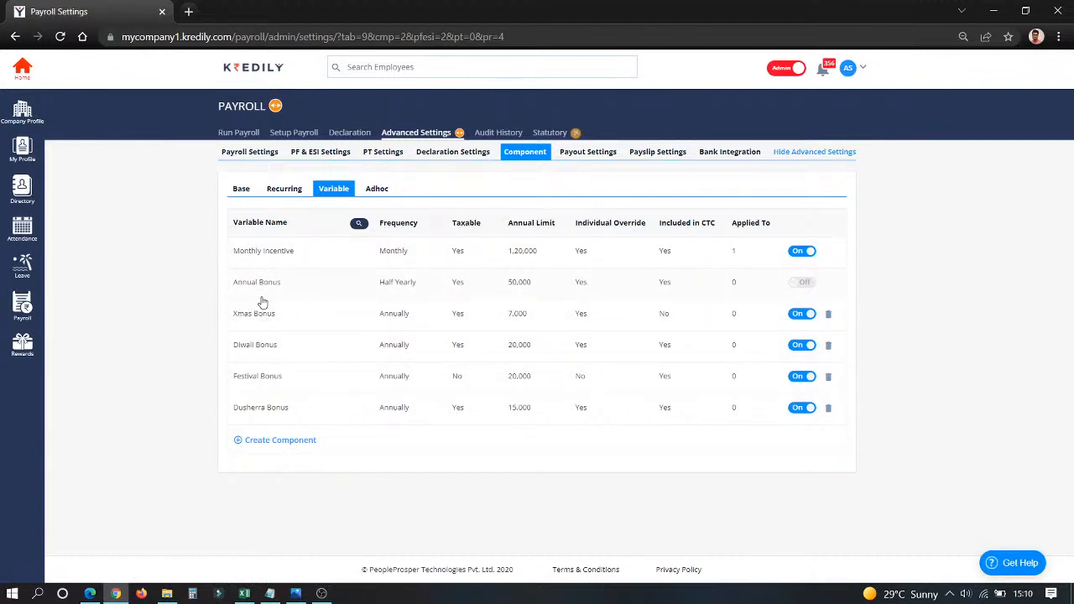
pyautogui.click(377, 192)
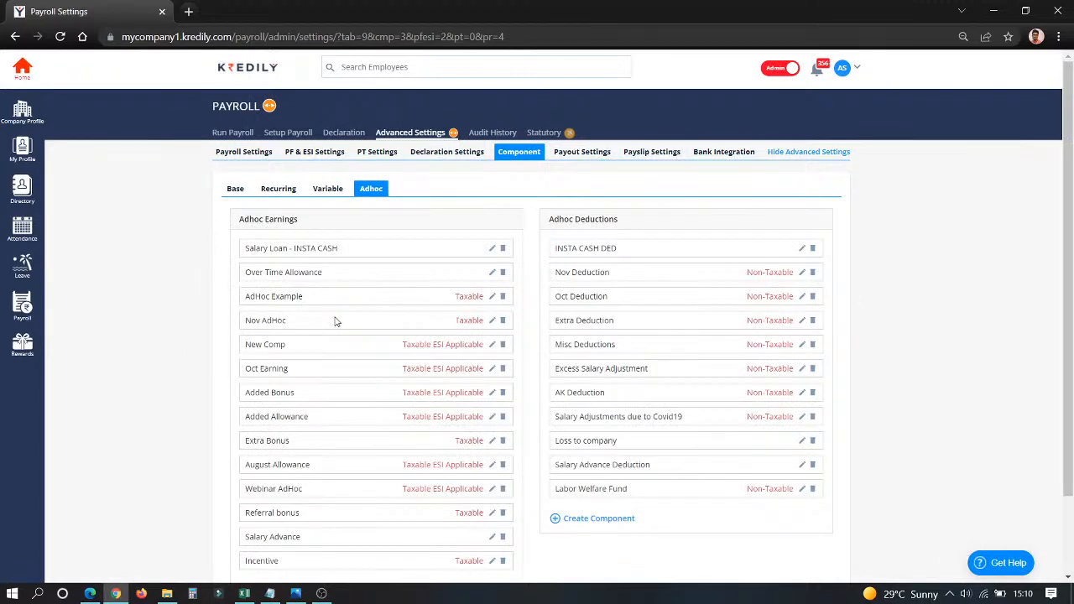
# Open the recurring Extra Allowance component and examine its component type and calculation type options.
pyautogui.click(276, 190)
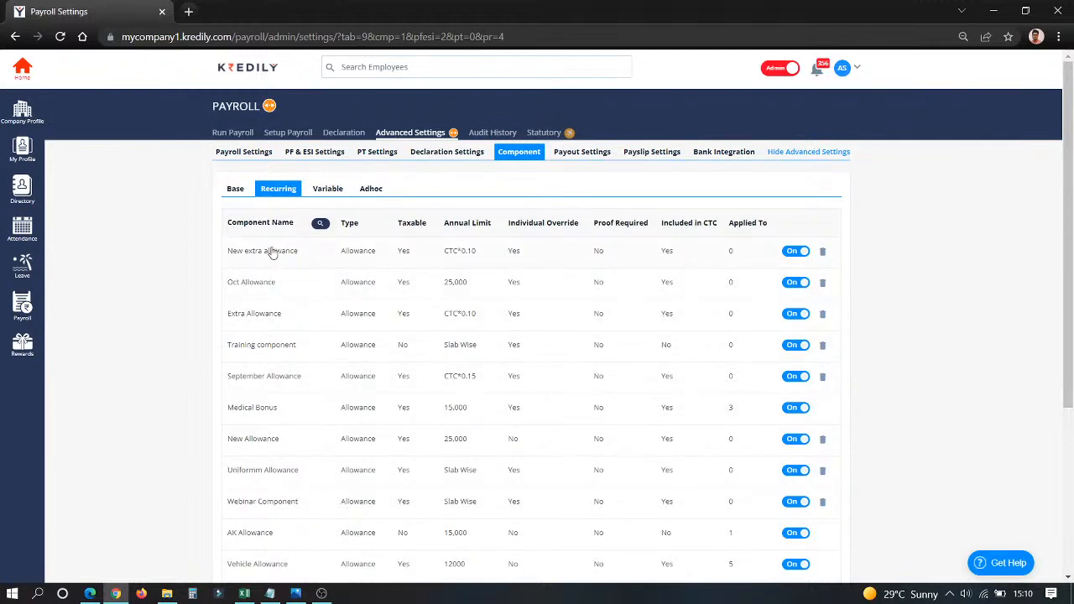
pyautogui.click(260, 317)
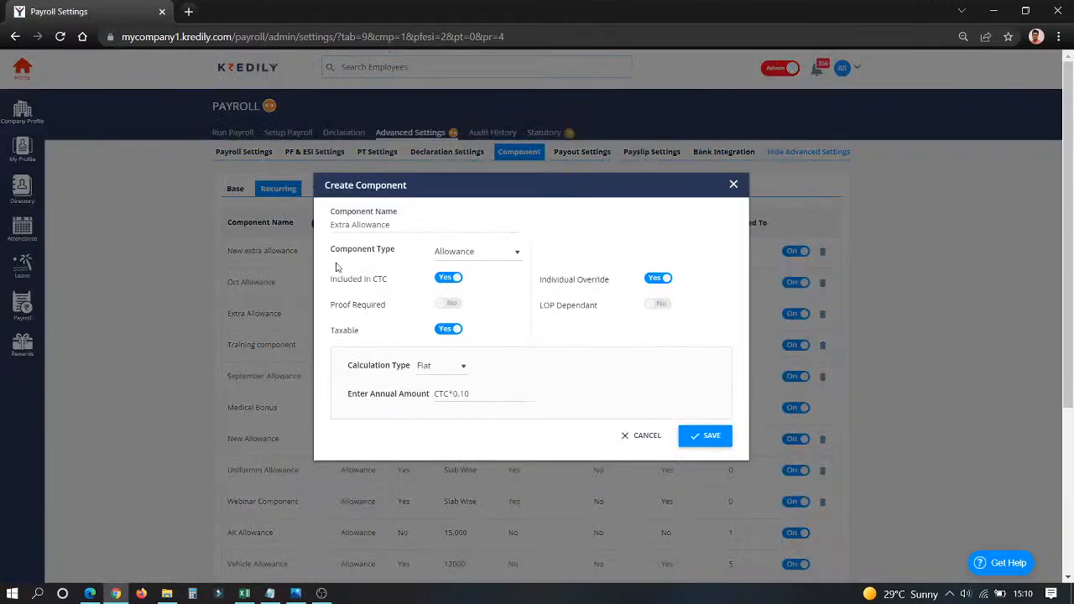
pyautogui.click(470, 252)
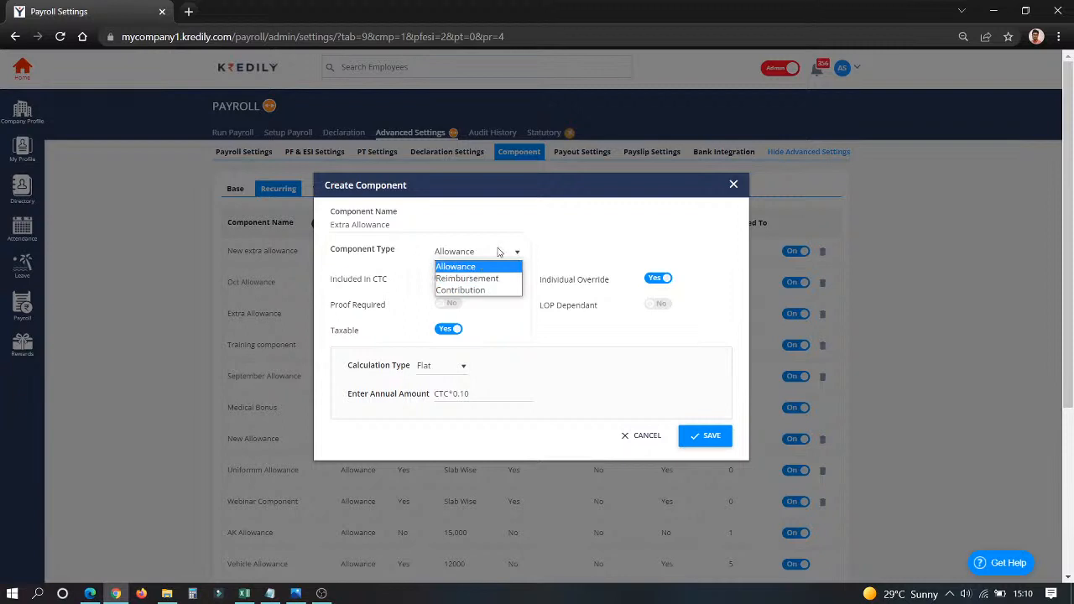
pyautogui.click(471, 216)
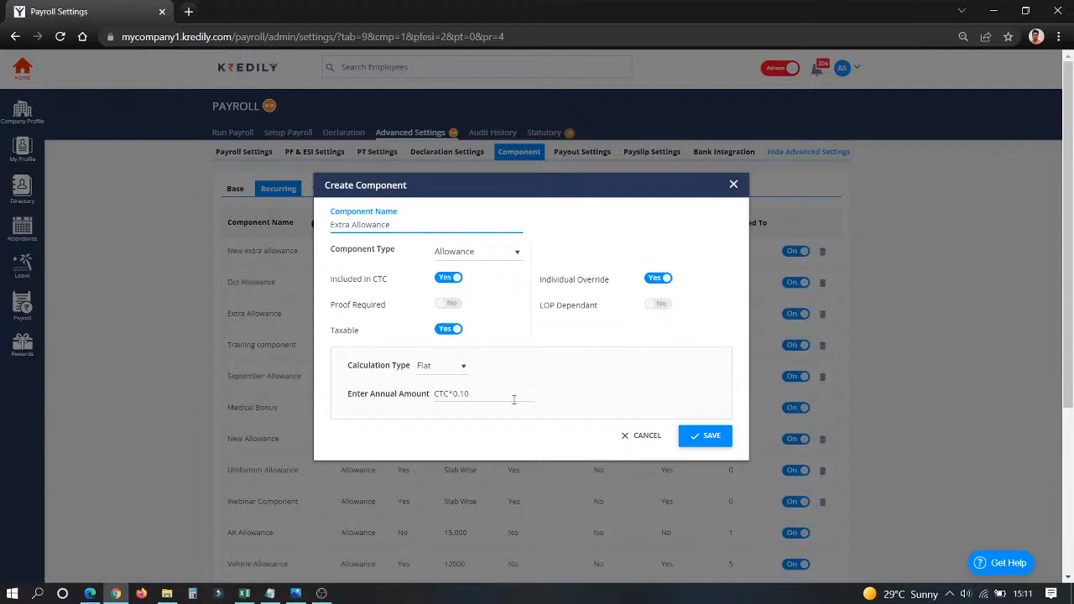
pyautogui.click(444, 370)
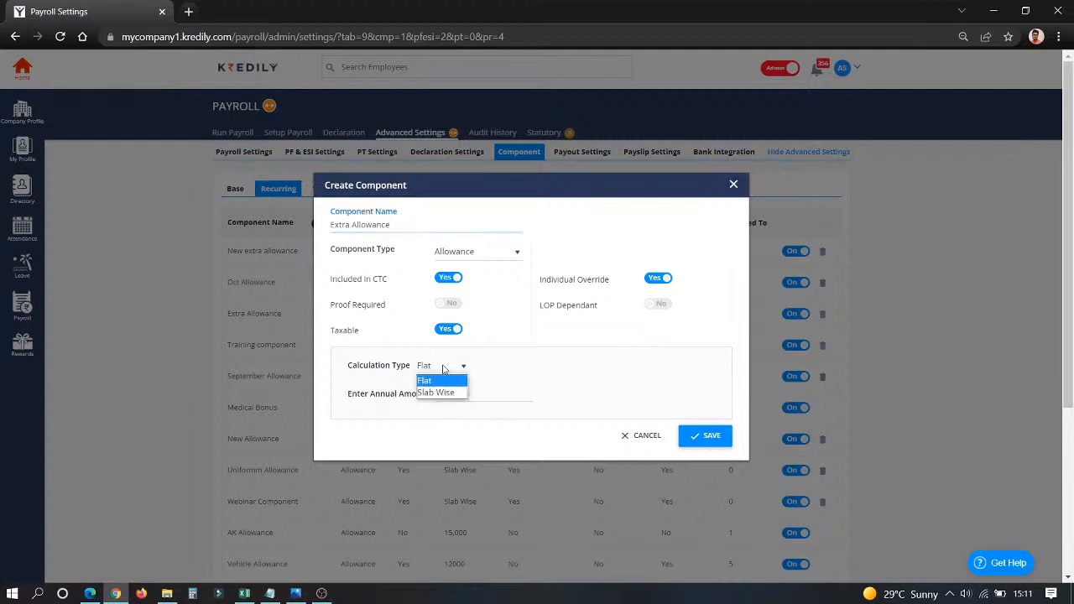
pyautogui.click(490, 366)
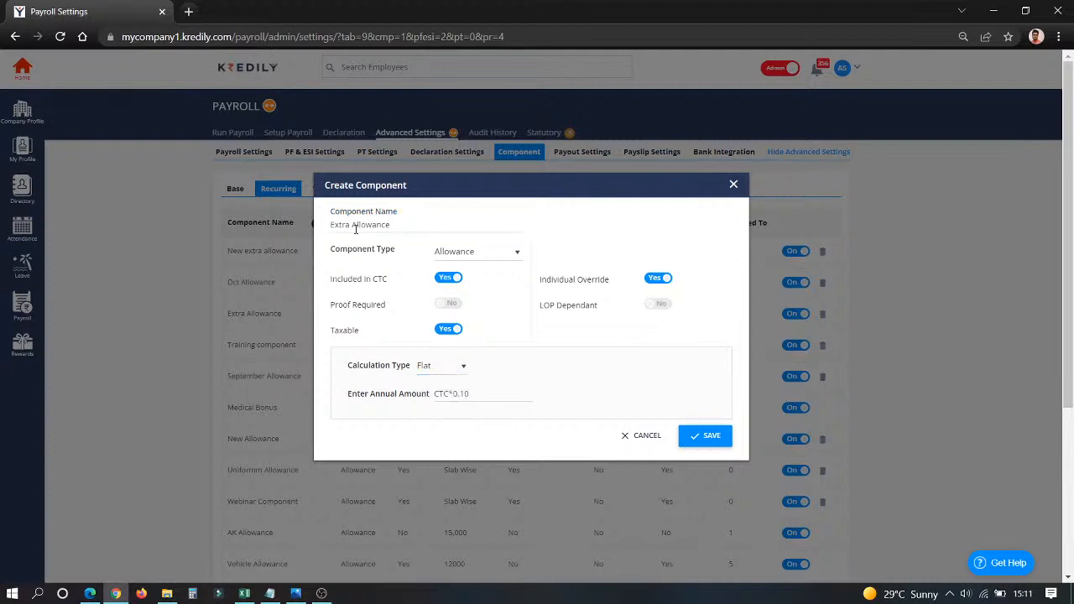
pyautogui.moveTo(334, 223); pyautogui.dragTo(403, 229)
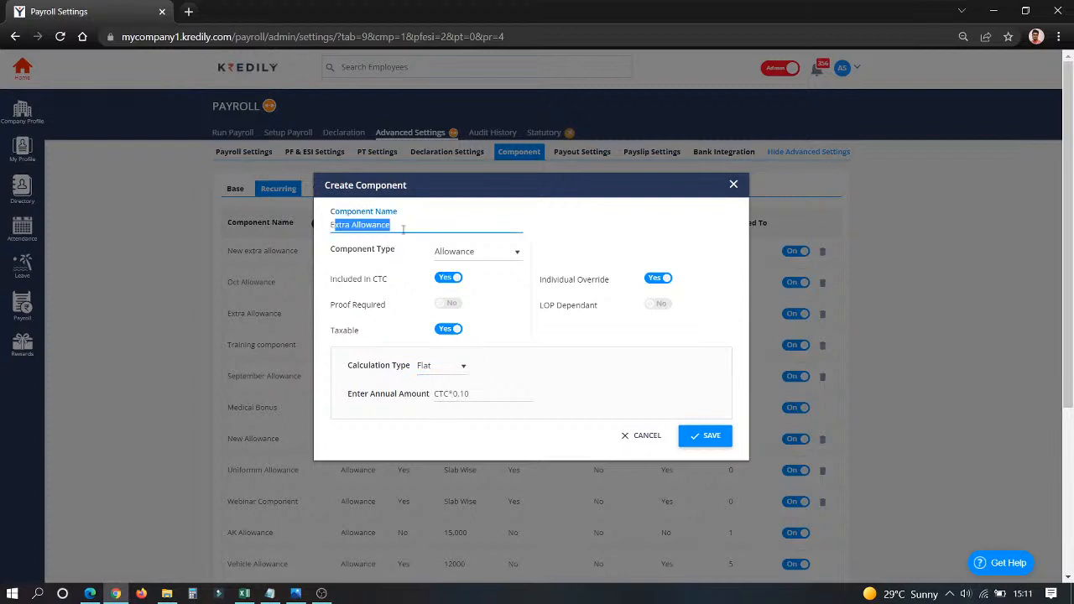
pyautogui.click(498, 375)
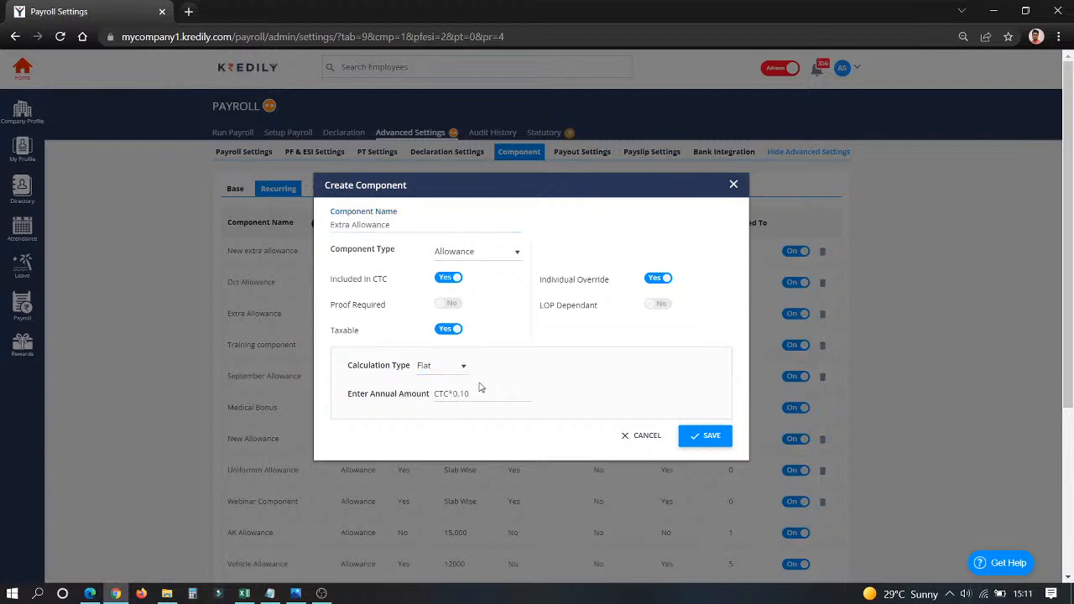
# Set the Extra Allowance component's flat annual amount to 25,000.
pyautogui.click(474, 393)
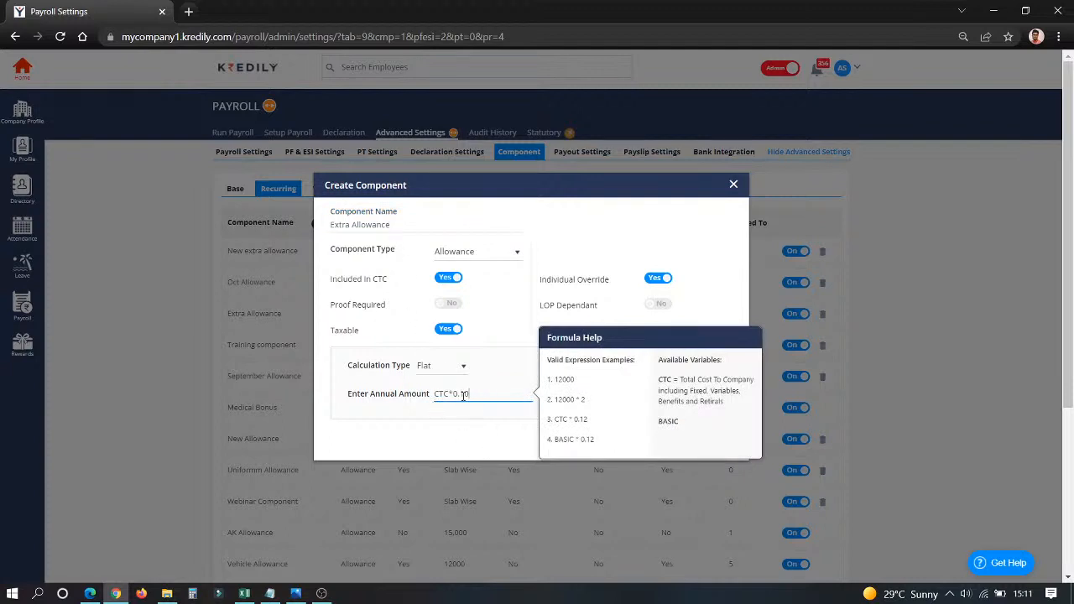
pyautogui.moveTo(470, 393); pyautogui.dragTo(405, 397)
pyautogui.write('2')
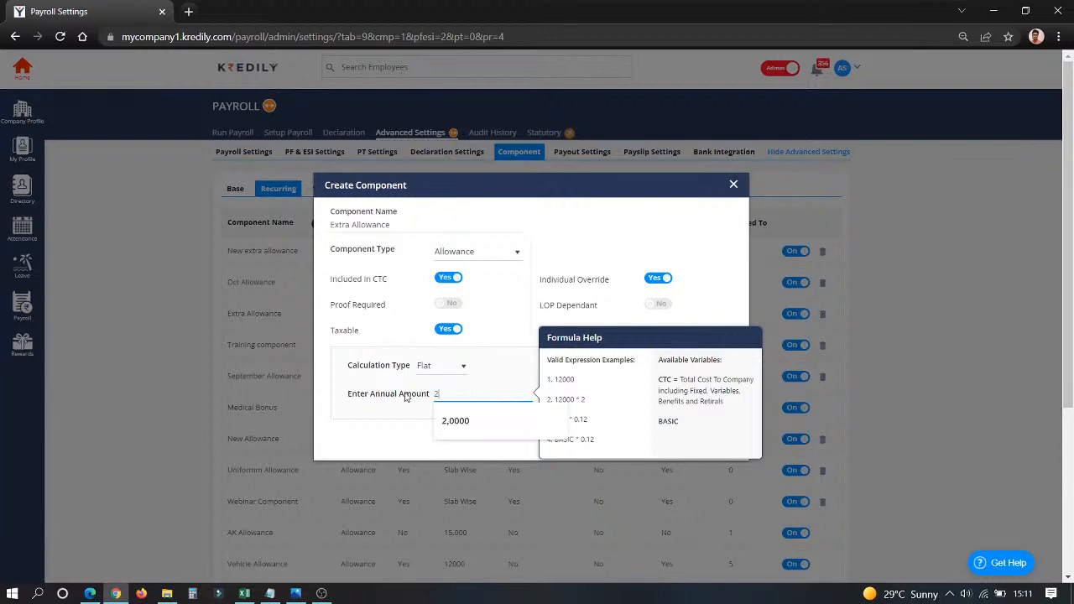
pyautogui.write('5,000')
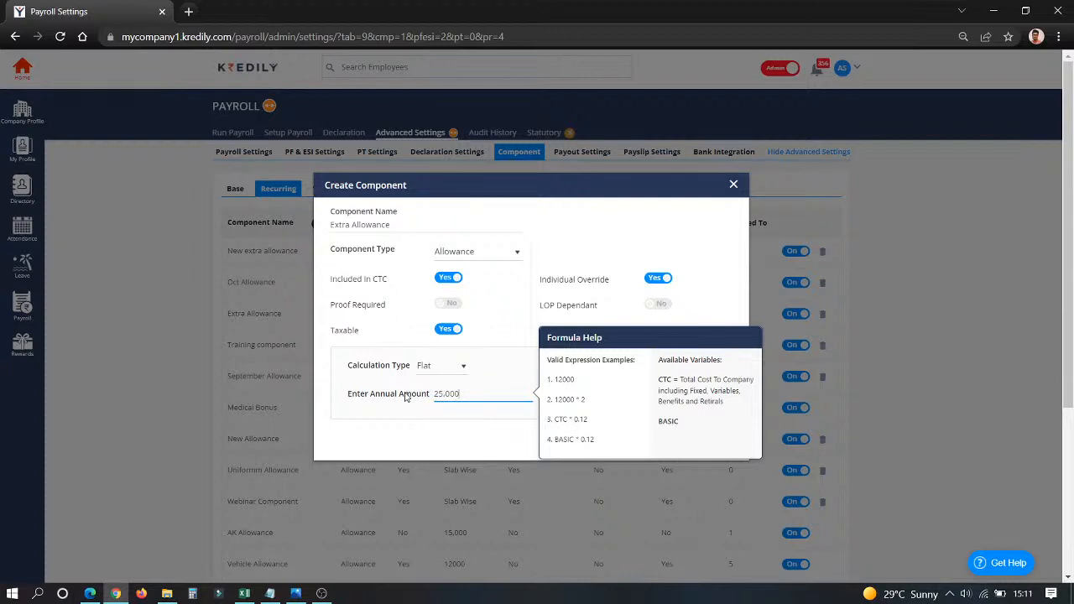
pyautogui.click(478, 410)
# Change the Extra Allowance calculation type to Slab Wise and set the first slab's amount to 25,000 per annum.
pyautogui.click(447, 366)
pyautogui.click(446, 392)
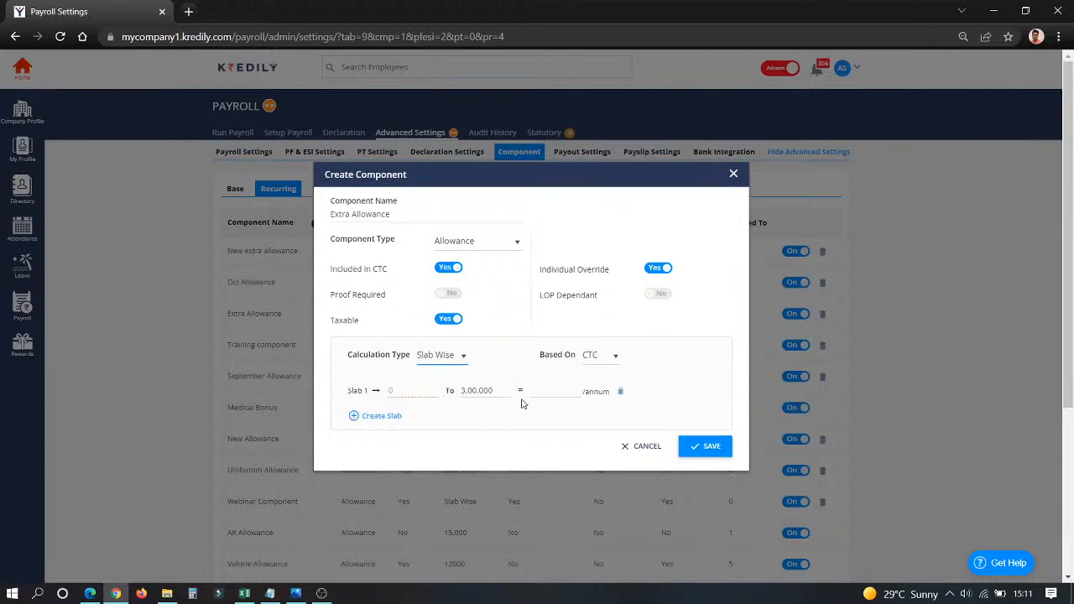
pyautogui.click(554, 392)
pyautogui.write('25,000')
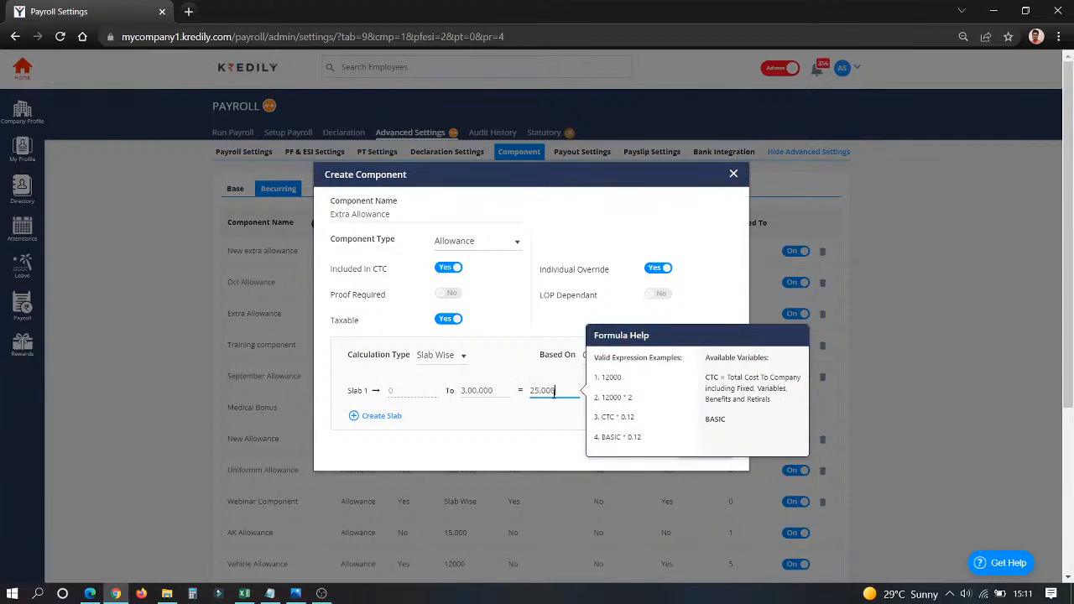
# Add a second slab to Extra Allowance with an upper limit of 5,00,000 and an amount of 30,000 per annum.
pyautogui.click(381, 417)
pyautogui.click(477, 402)
pyautogui.write('500000')
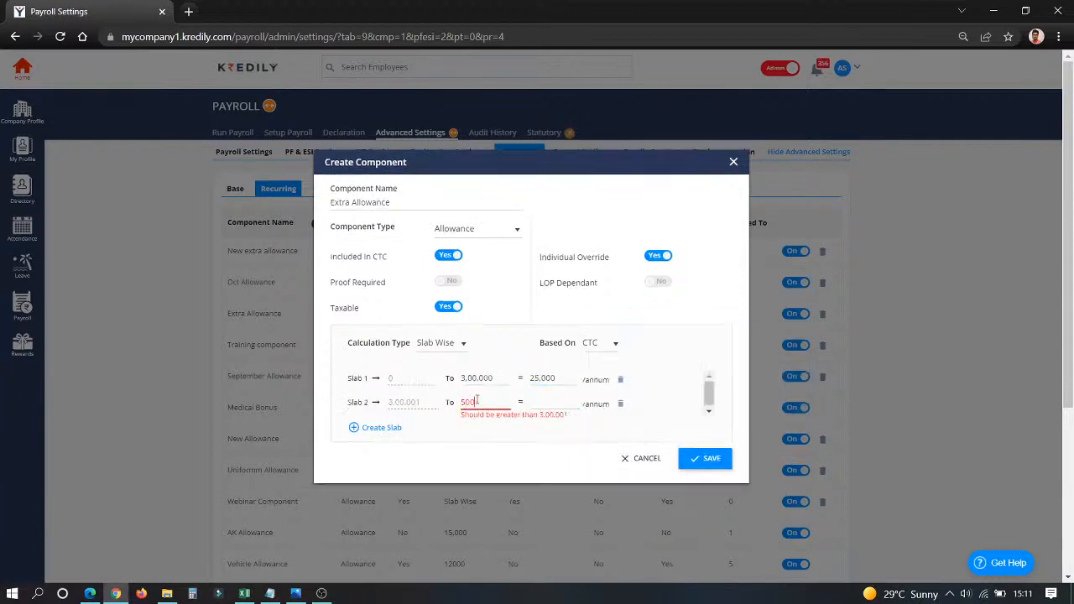
pyautogui.click(562, 404)
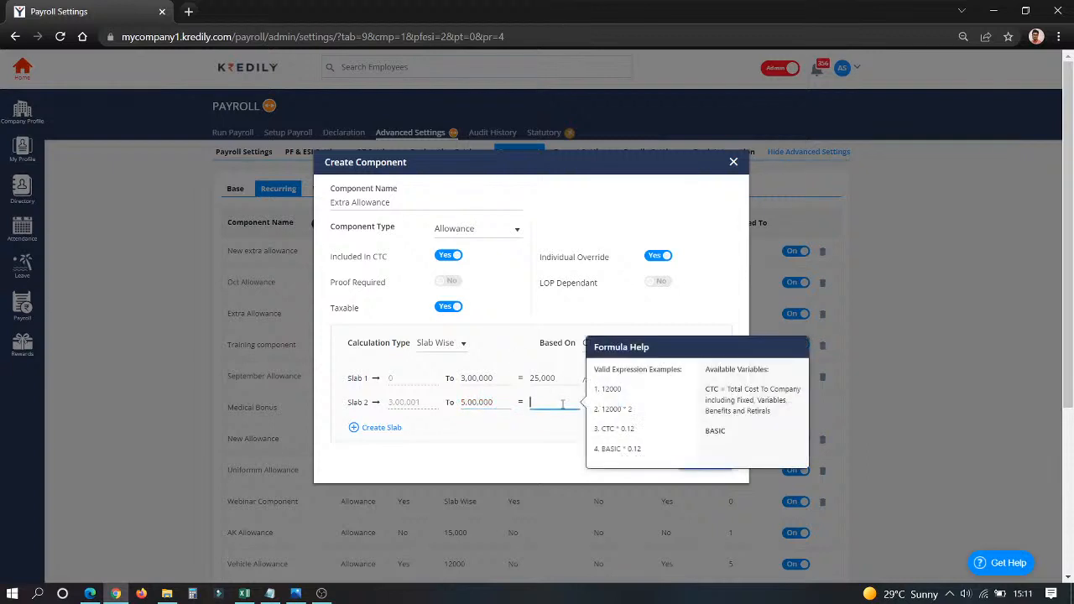
pyautogui.write('30,000')
pyautogui.click(453, 437)
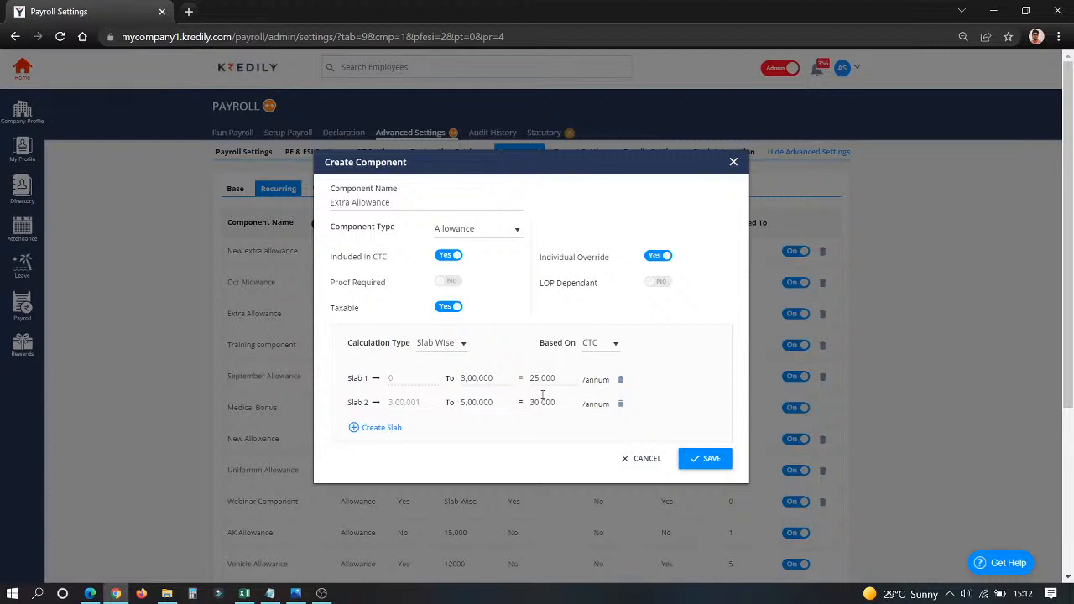
# Return the Extra Allowance calculation type to Flat and close the component without saving.
pyautogui.click(446, 344)
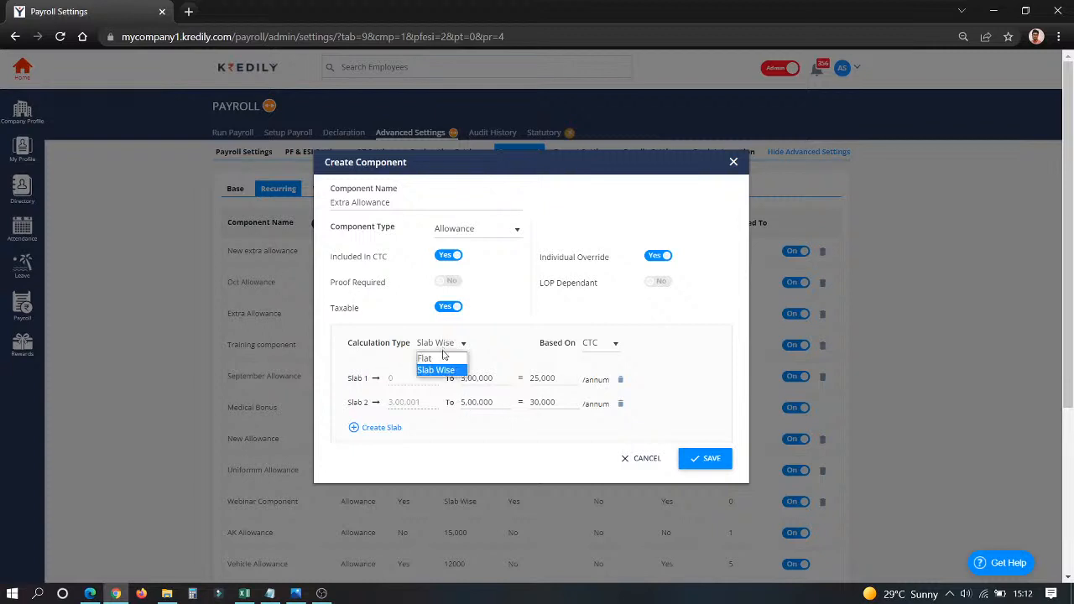
pyautogui.click(444, 355)
pyautogui.click(646, 438)
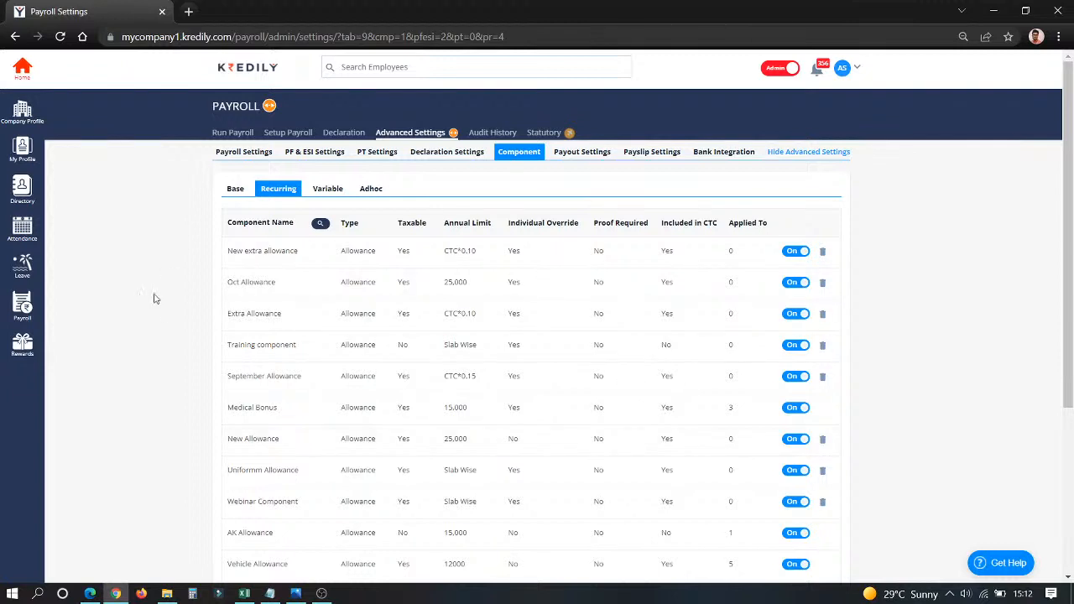
# Open the variable Xmas Bonus component and try the Monthly, Half Yearly and Quarterly payout frequencies, returning it to Annually.
pyautogui.click(335, 191)
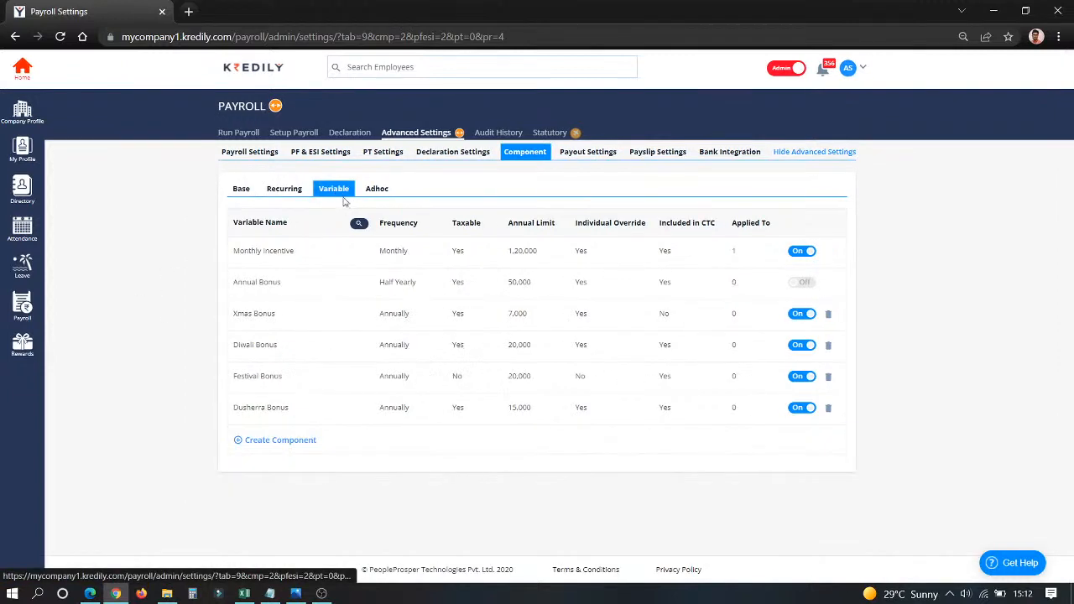
pyautogui.click(241, 314)
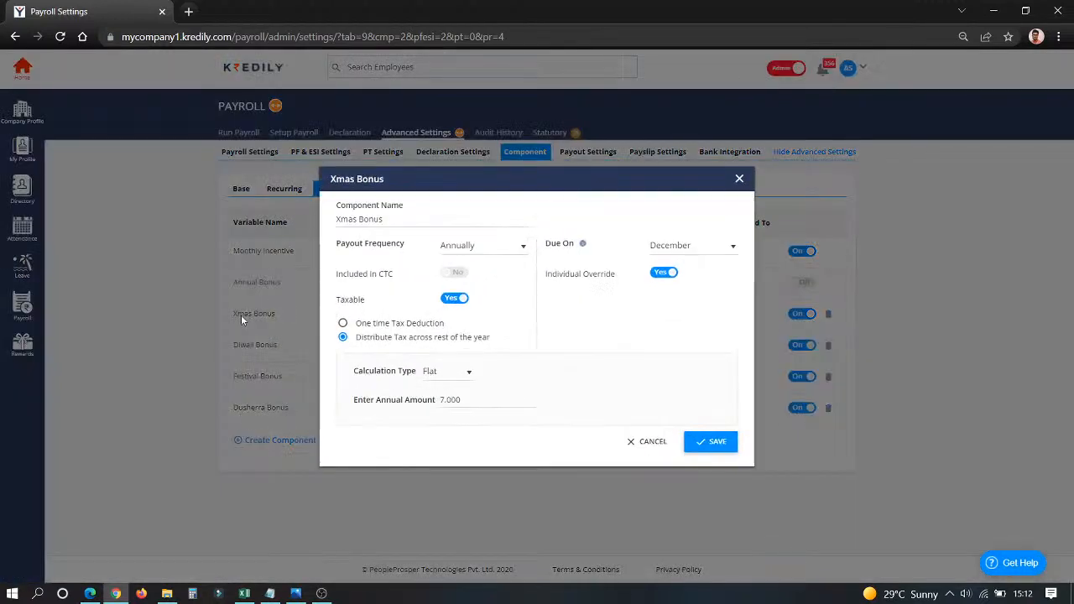
pyautogui.click(472, 248)
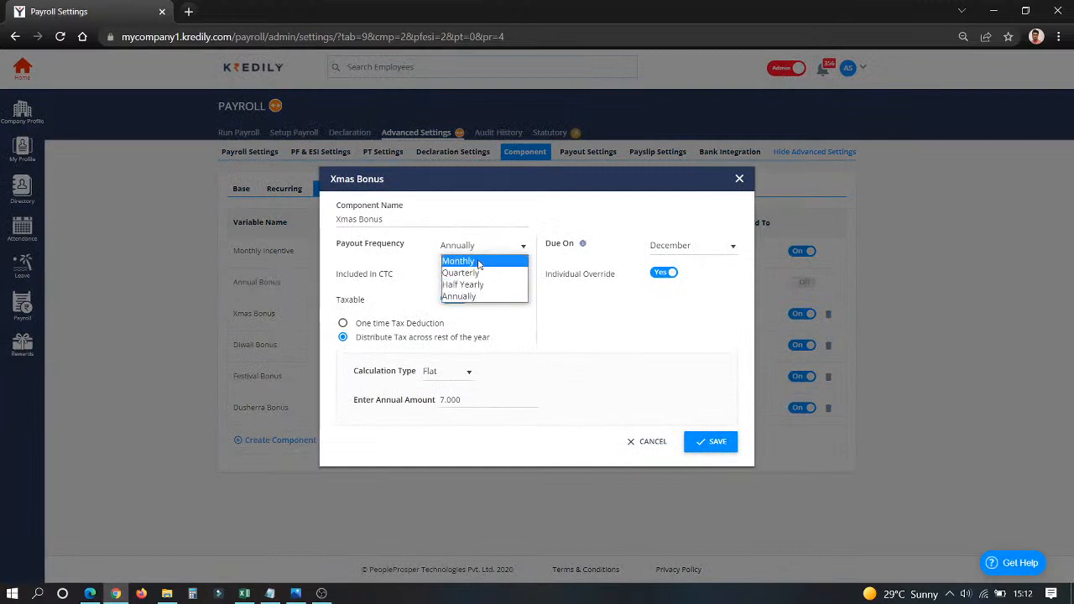
pyautogui.click(477, 263)
pyautogui.click(470, 248)
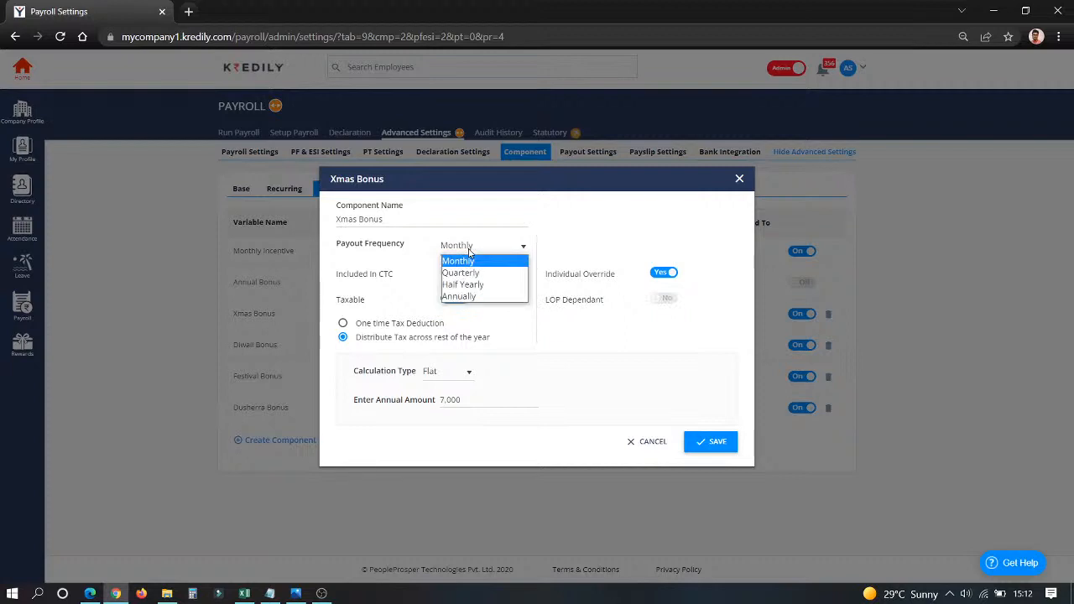
pyautogui.click(476, 297)
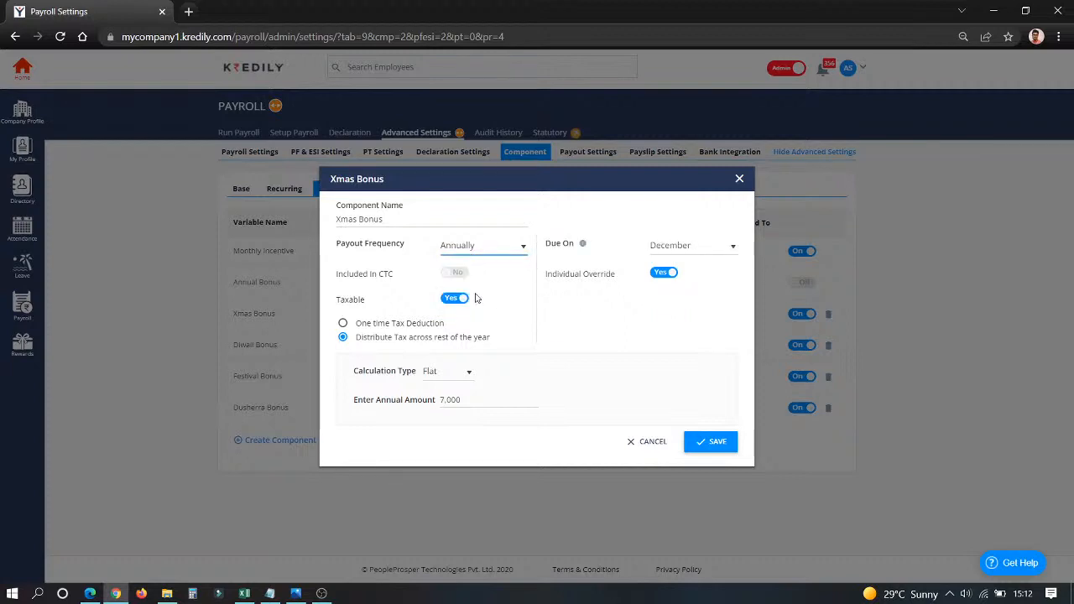
pyautogui.click(480, 246)
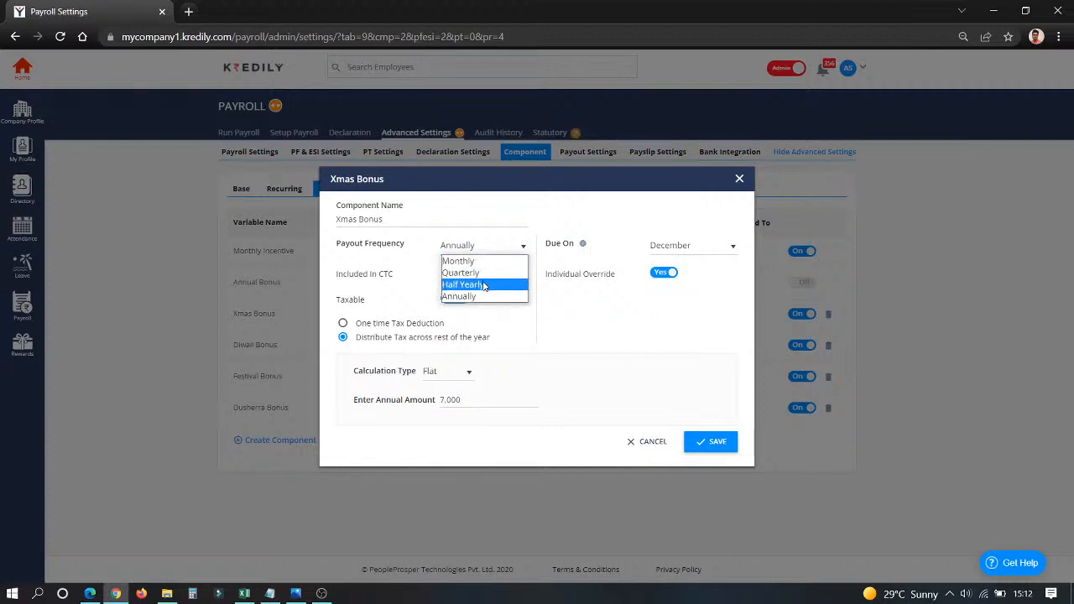
pyautogui.click(482, 283)
pyautogui.click(476, 245)
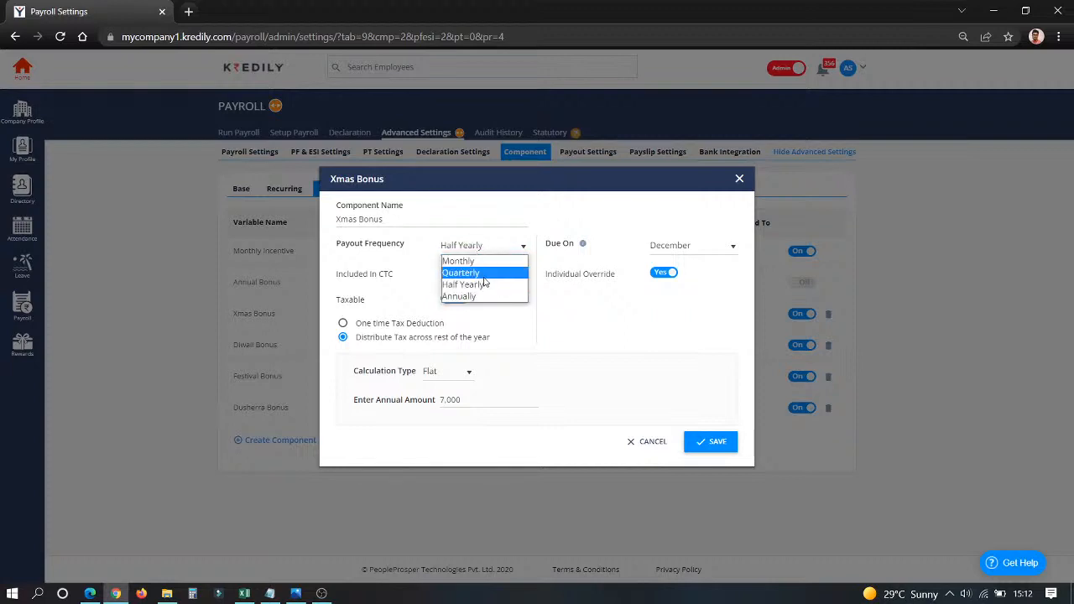
pyautogui.click(483, 278)
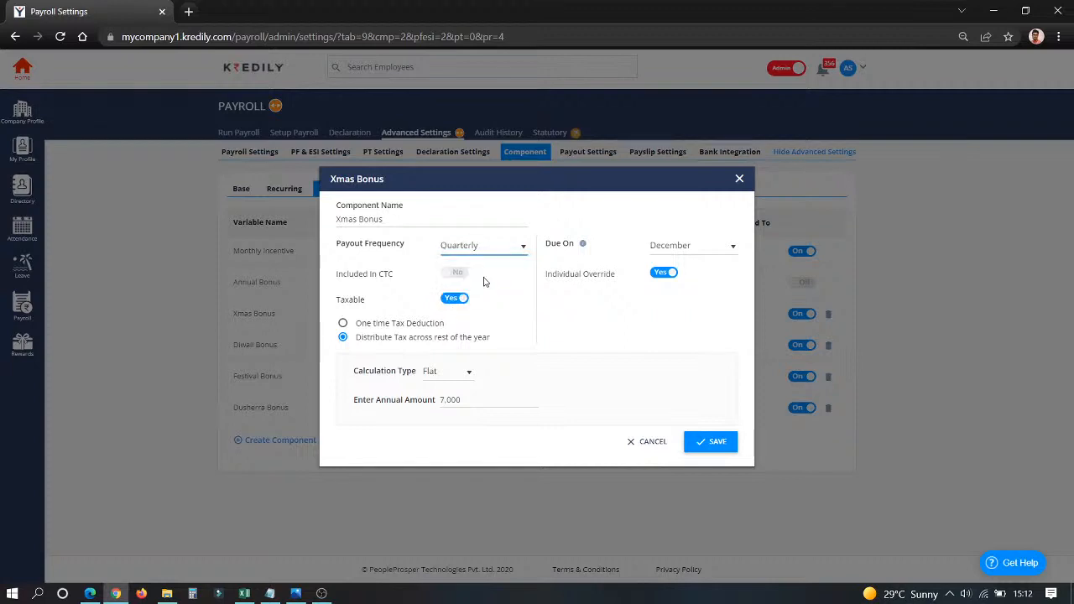
pyautogui.click(492, 250)
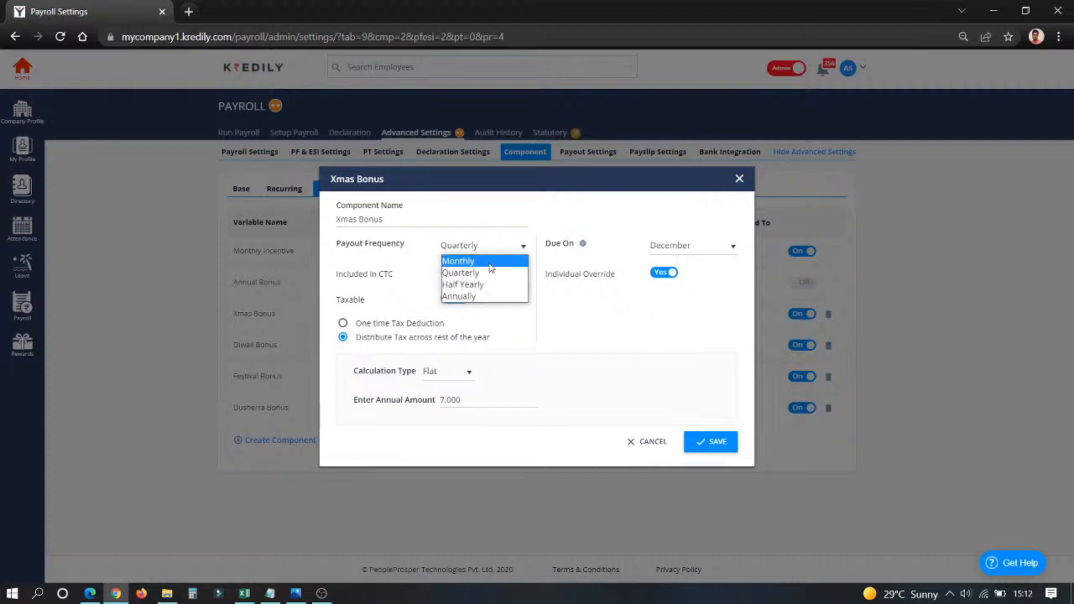
pyautogui.click(484, 297)
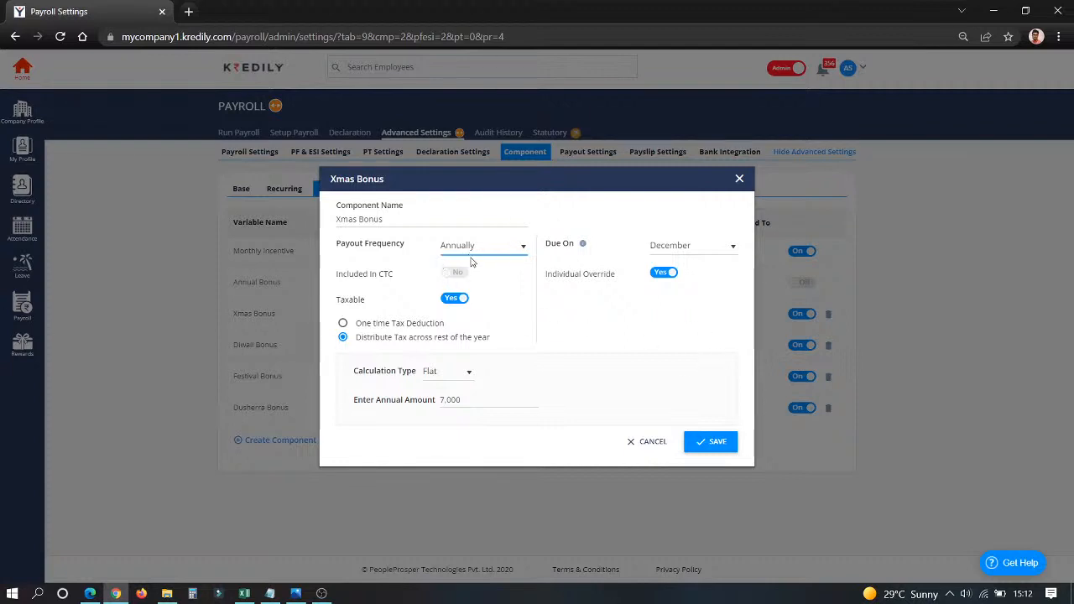
# Check the Xmas Bonus due month and calculation type options, keeping December, and close the component without saving.
pyautogui.click(682, 246)
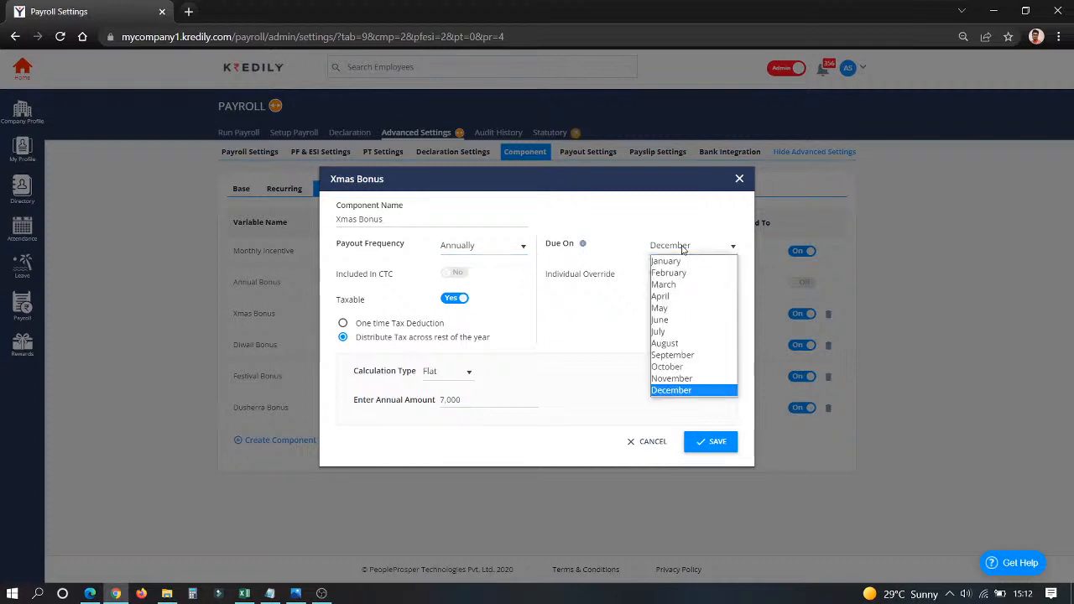
pyautogui.click(690, 391)
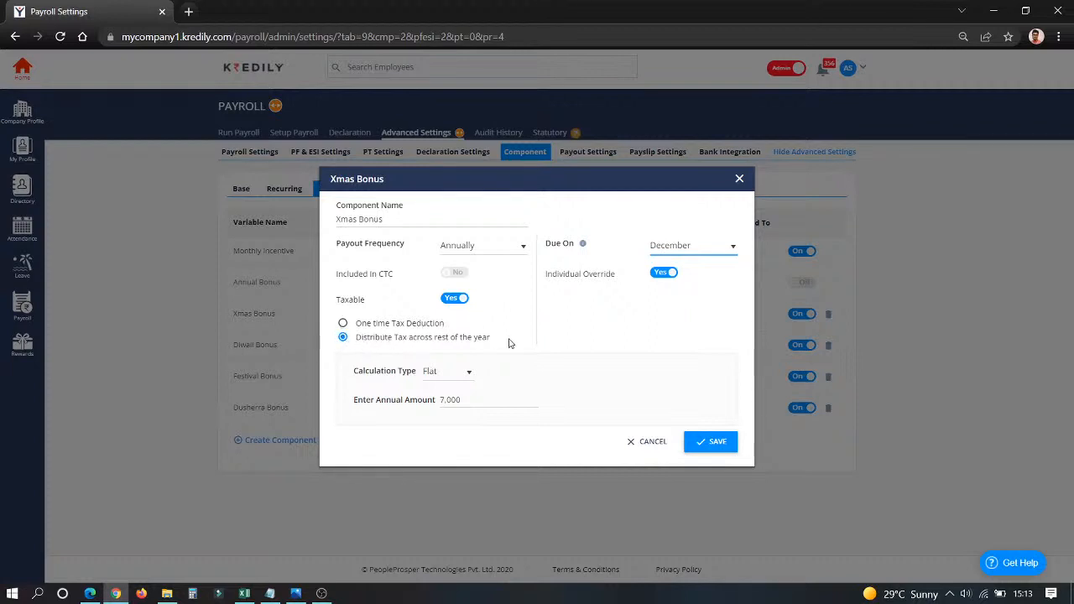
pyautogui.click(456, 377)
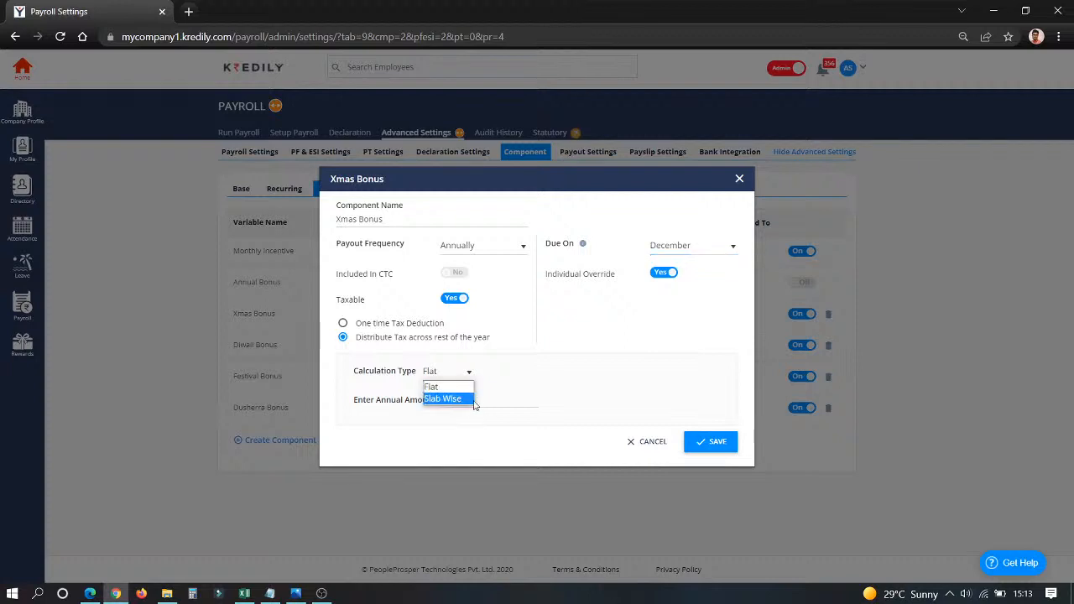
pyautogui.click(547, 375)
pyautogui.click(646, 443)
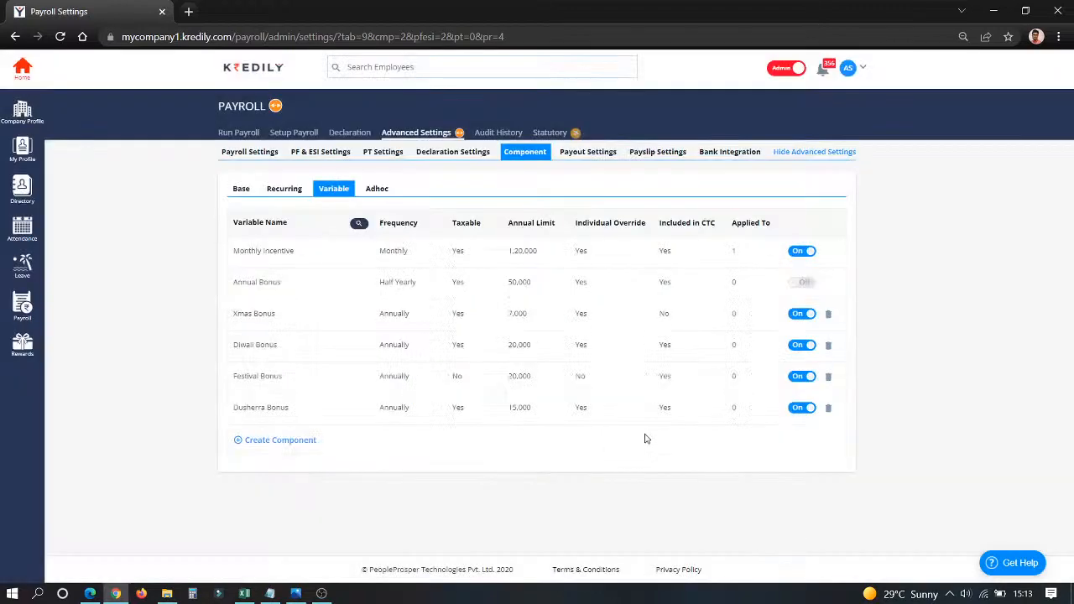
# Start a new adhoc earning component, try its Taxable and ESI Applicable switches, and cancel without saving.
pyautogui.click(377, 188)
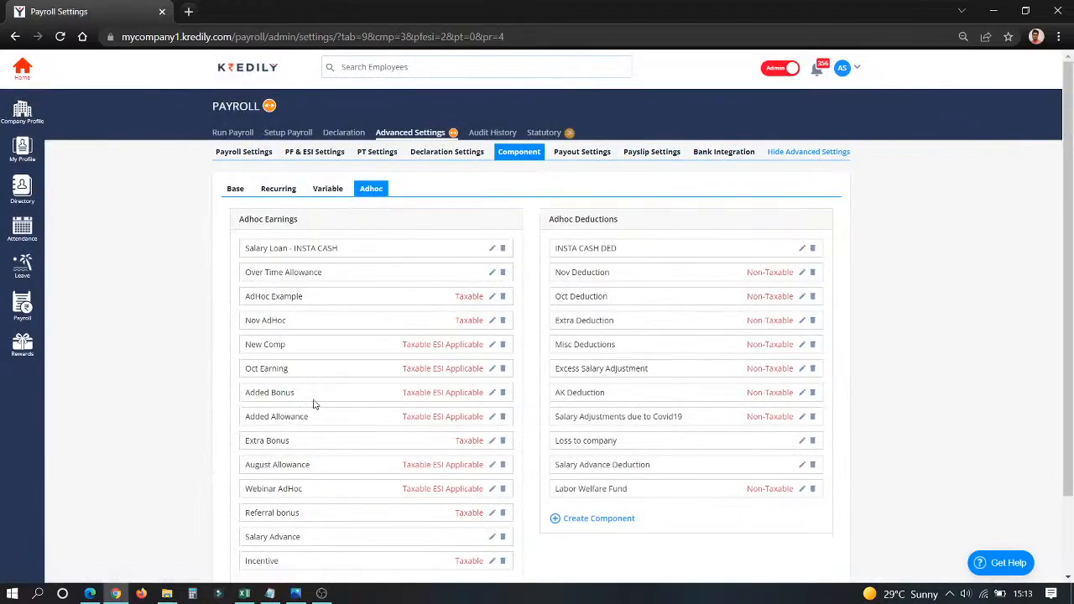
pyautogui.scroll(-2, 310, 419)
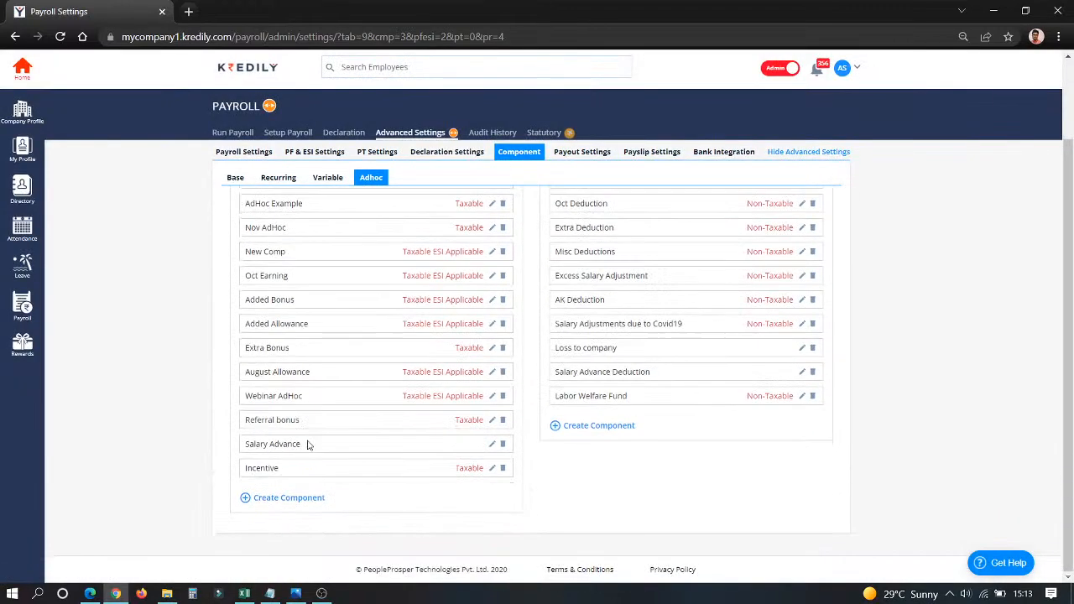
pyautogui.click(280, 498)
pyautogui.scroll(-1, 275, 502)
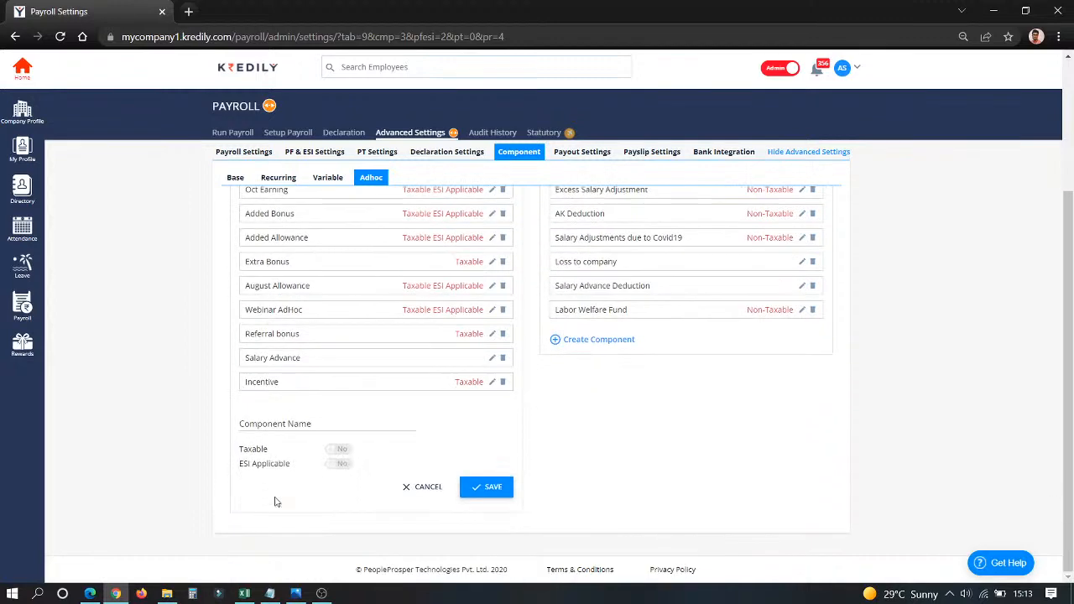
pyautogui.click(280, 419)
pyautogui.click(342, 449)
pyautogui.click(341, 451)
pyautogui.click(342, 467)
pyautogui.click(340, 466)
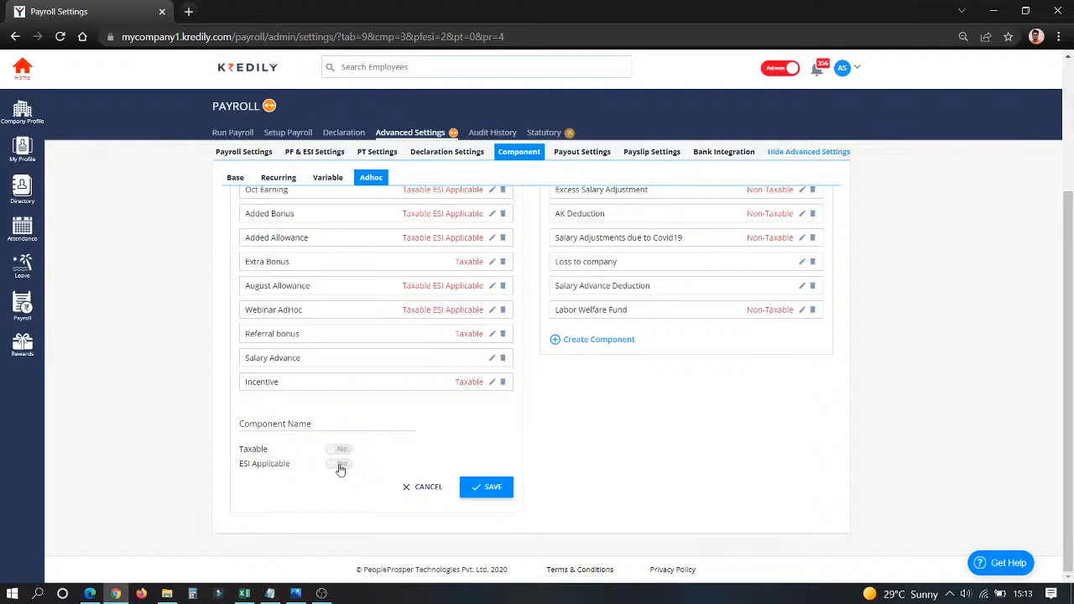
pyautogui.click(422, 490)
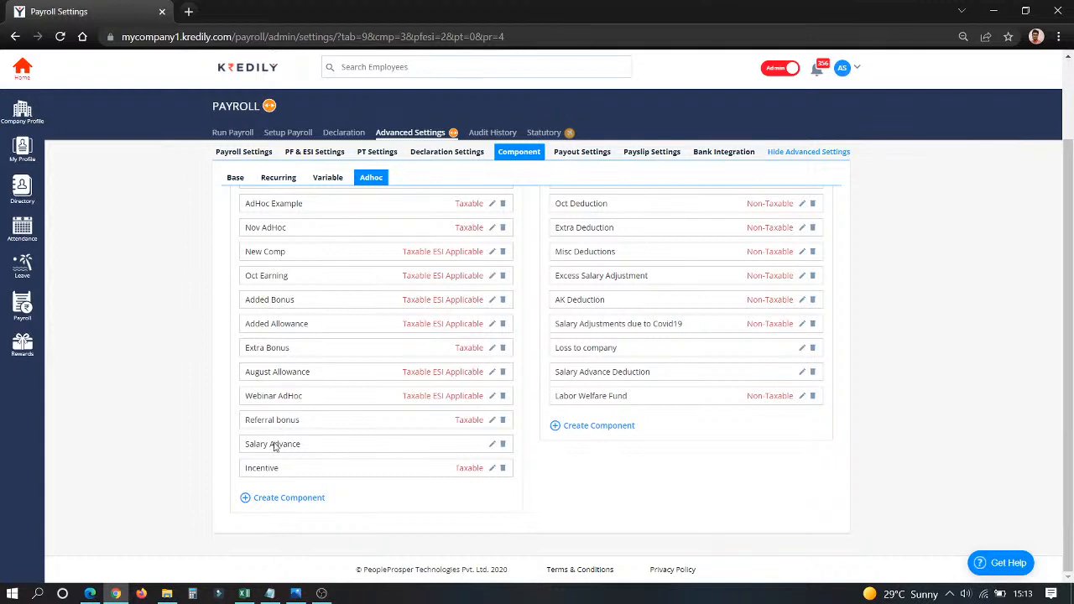
# Open the adhoc earning Incentive, check its name and tax options, and close it without saving.
pyautogui.click(493, 469)
pyautogui.scroll(-2, 357, 485)
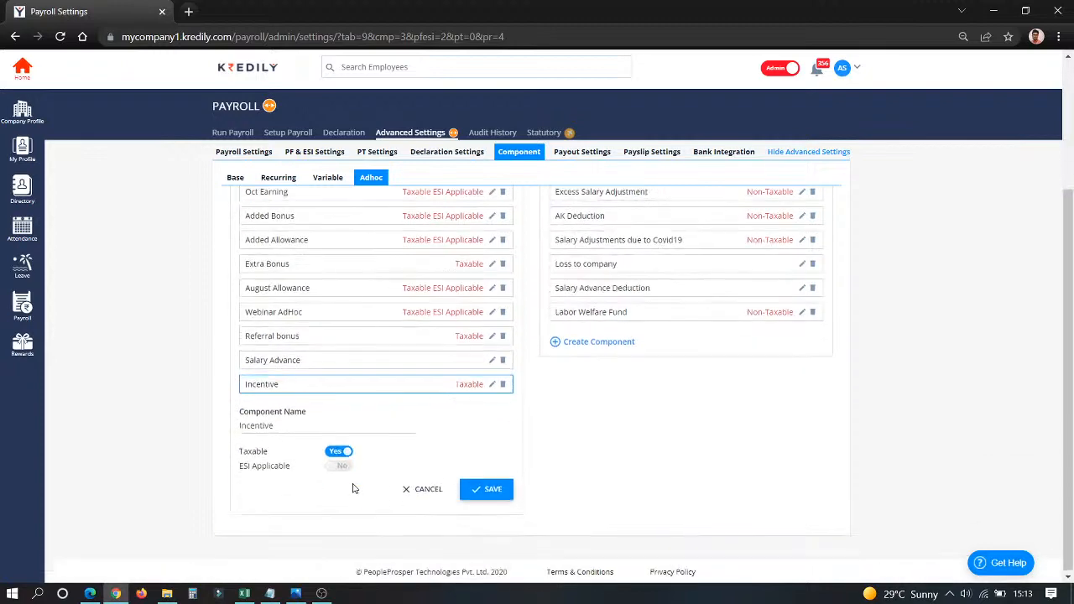
pyautogui.moveTo(308, 430); pyautogui.dragTo(217, 416)
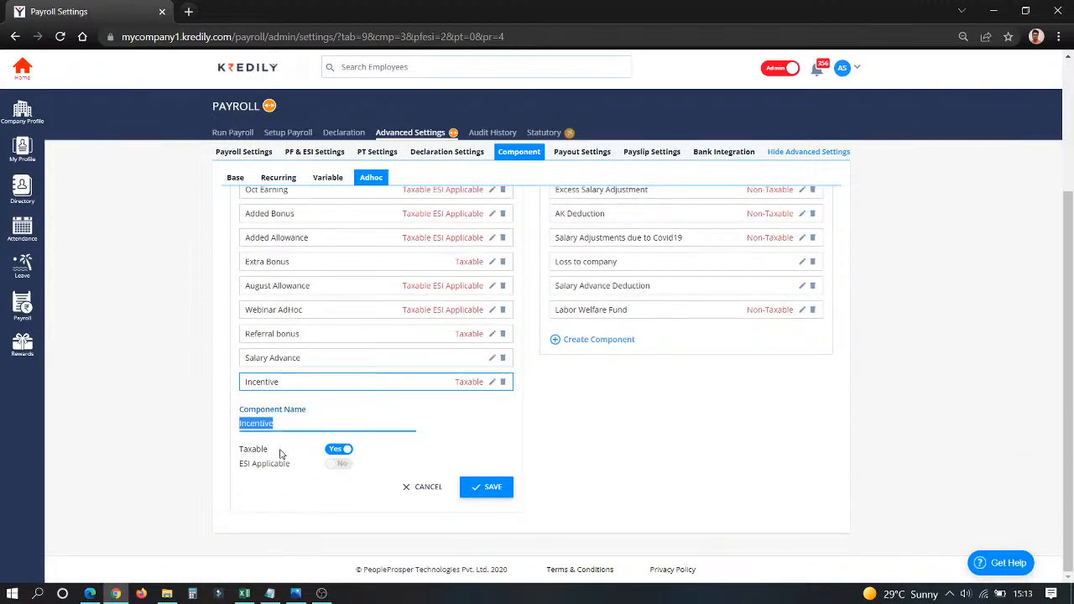
pyautogui.click(428, 488)
pyautogui.scroll(2, 630, 319)
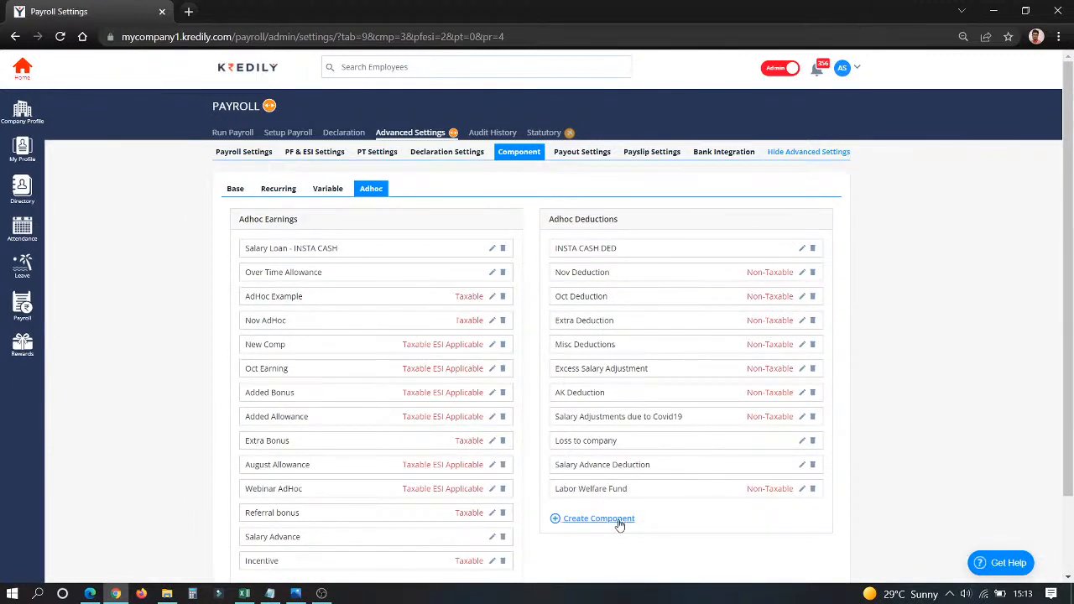
# Open the adhoc deduction Labor Welfare Fund, check its name and Remove from taxable income option, and close it without saving.
pyautogui.click(802, 489)
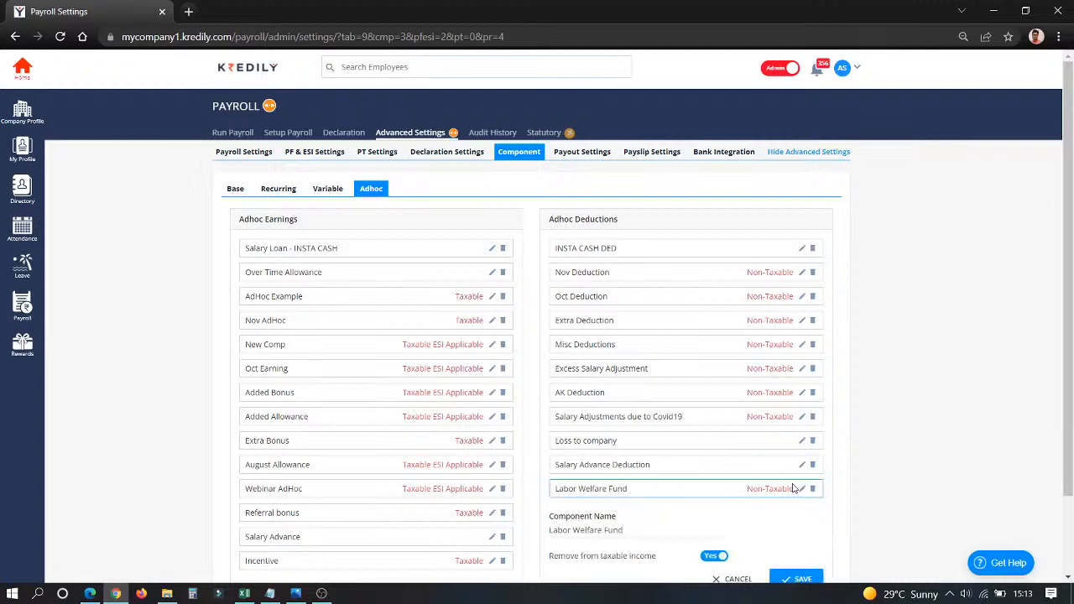
pyautogui.scroll(-2, 762, 460)
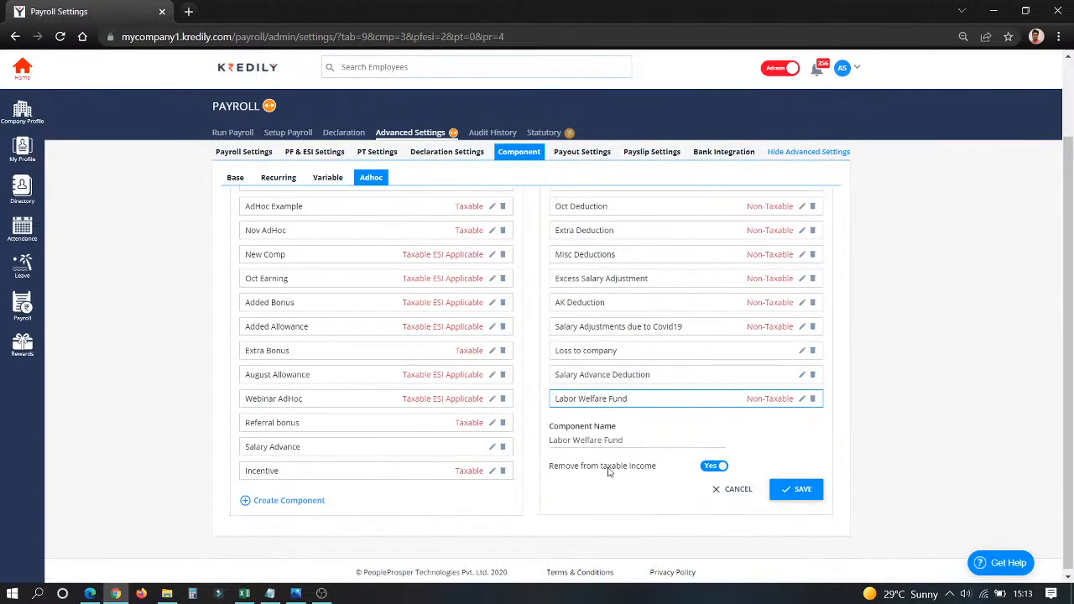
pyautogui.moveTo(621, 442); pyautogui.dragTo(540, 446)
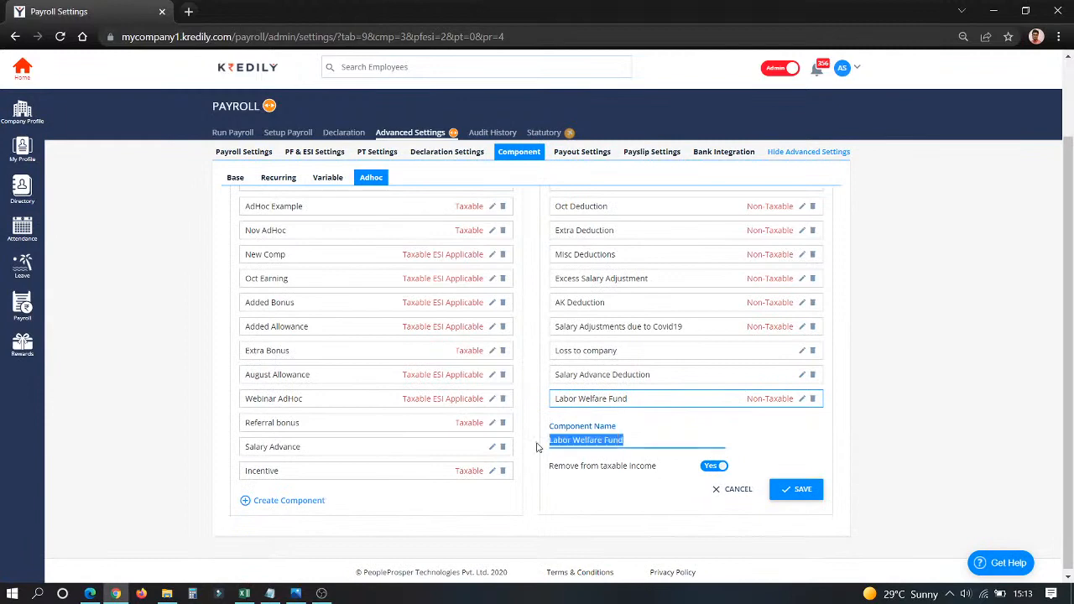
pyautogui.click(590, 468)
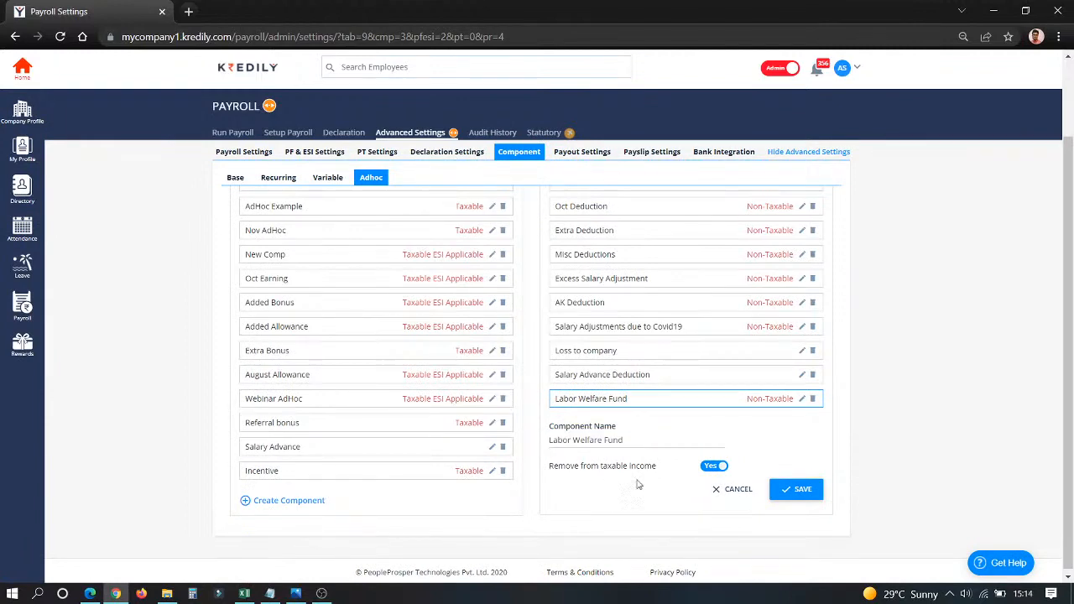
pyautogui.click(724, 490)
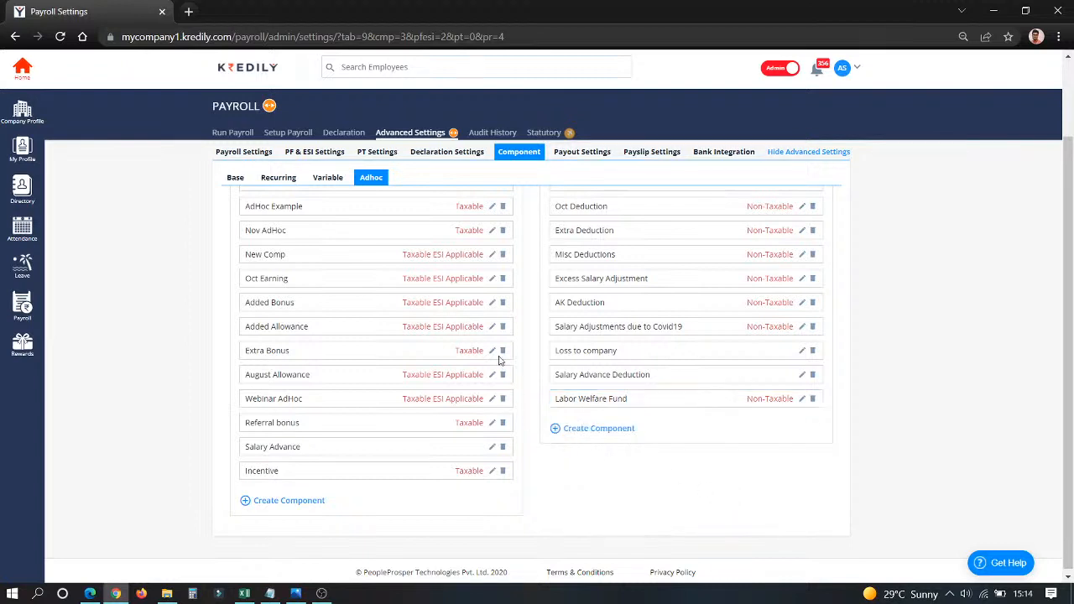
# Review the employees' payout settings, opening the payment details of employee MC03 and closing them without saving.
pyautogui.click(581, 160)
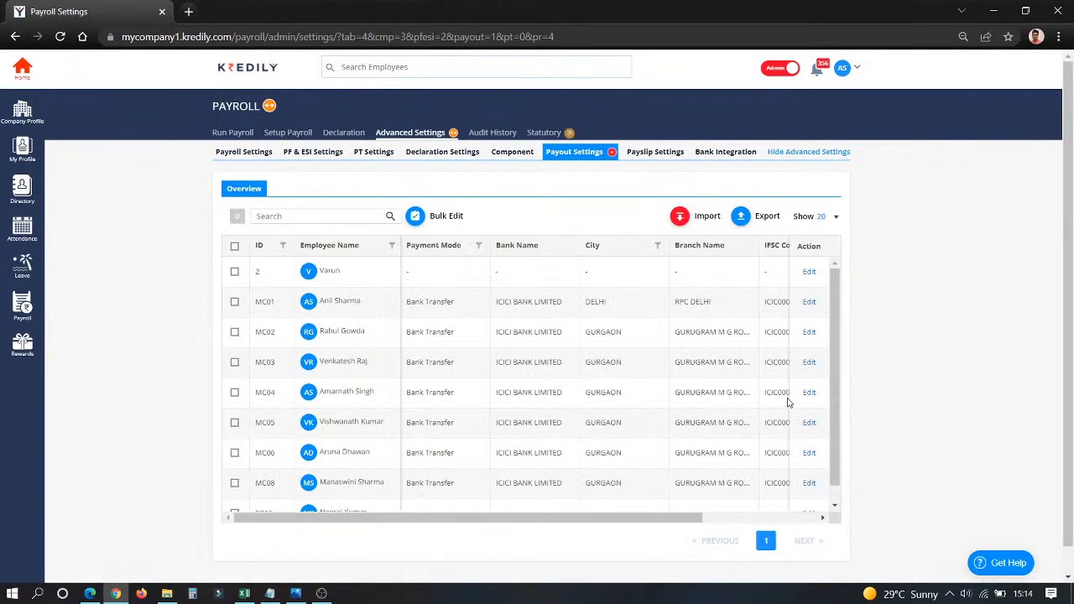
pyautogui.click(807, 363)
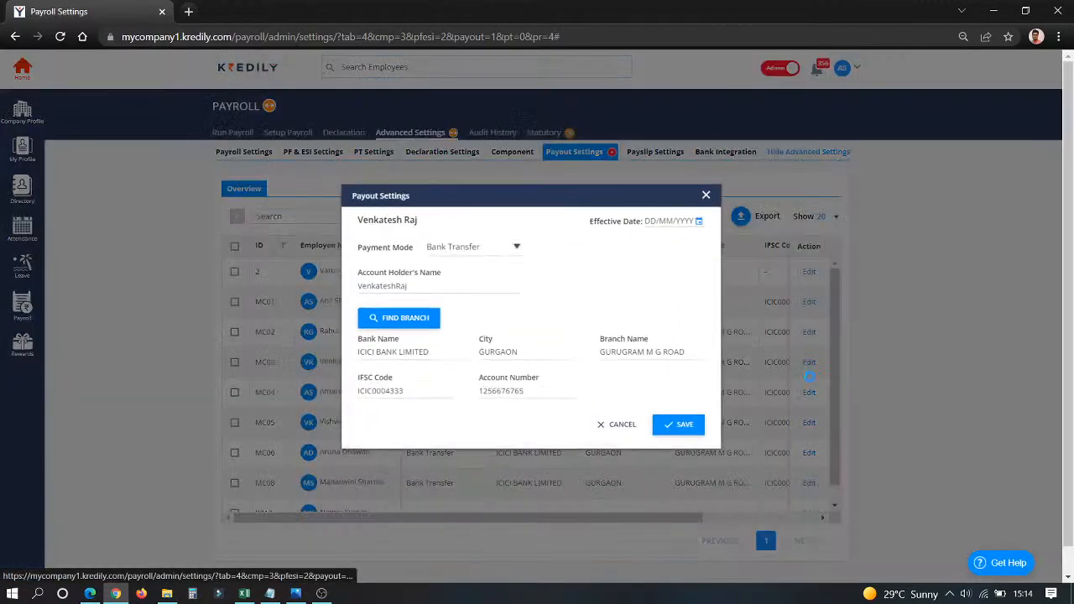
pyautogui.click(626, 429)
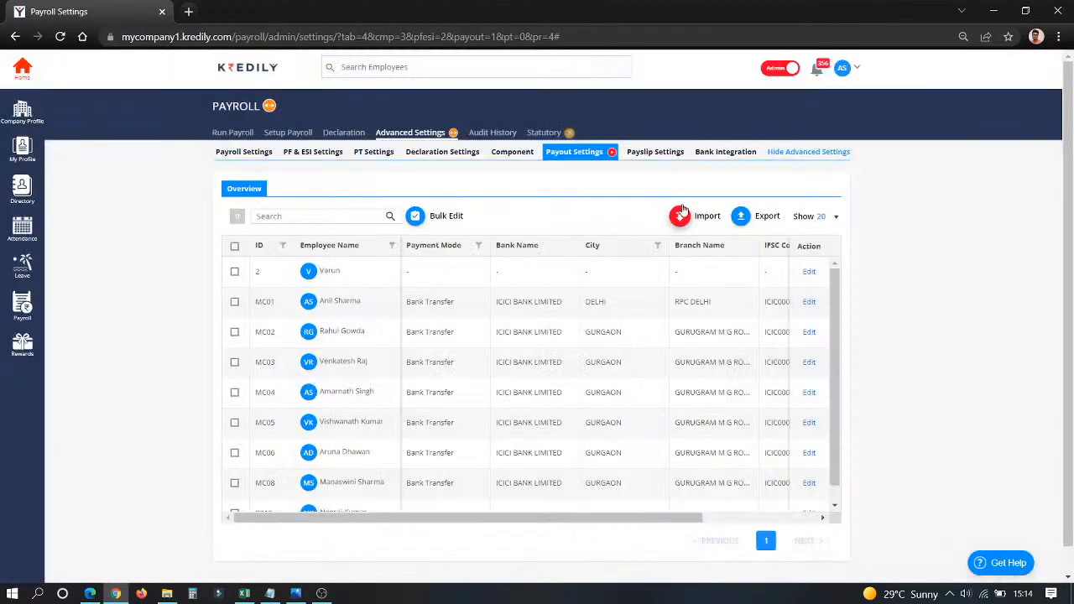
# Review the payslip format settings and the KredPay bank integration settings.
pyautogui.click(659, 152)
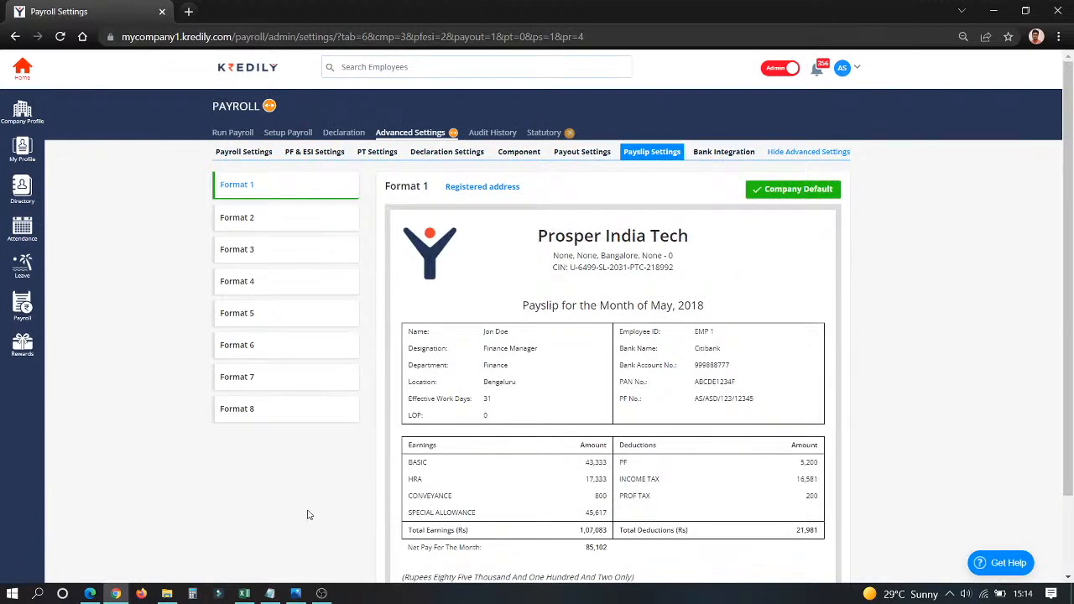
pyautogui.click(697, 153)
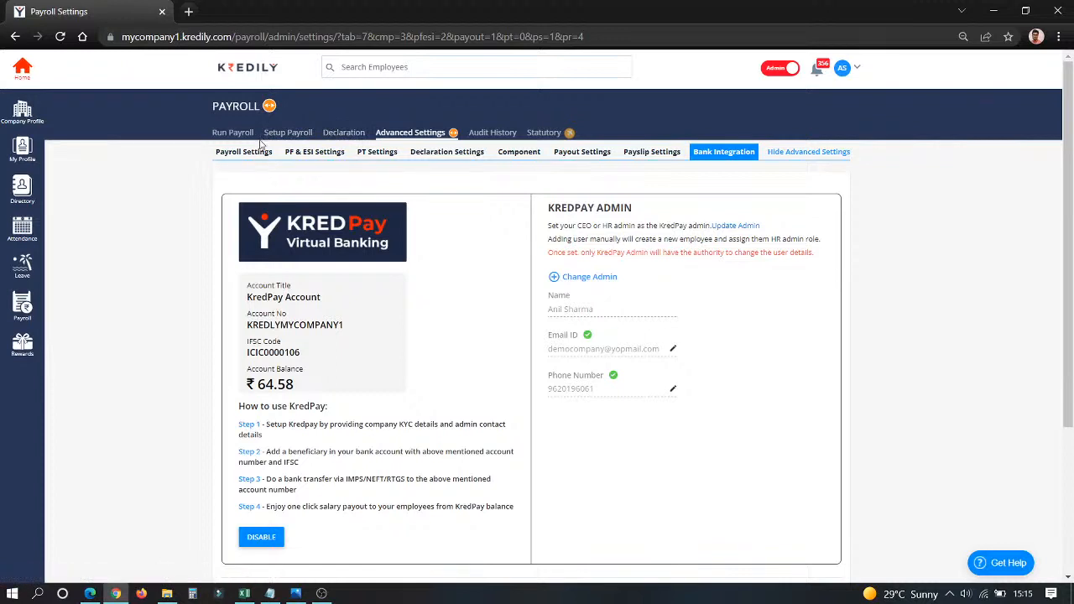
# Create a new regular salary structure in the payroll setup and select it in the structure list.
pyautogui.click(296, 138)
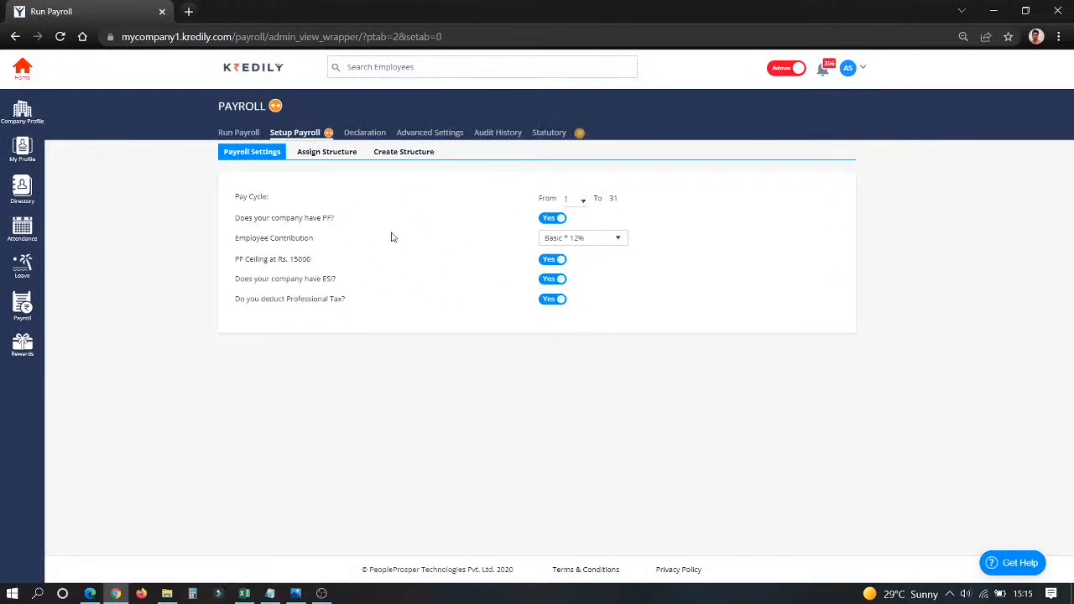
pyautogui.click(391, 154)
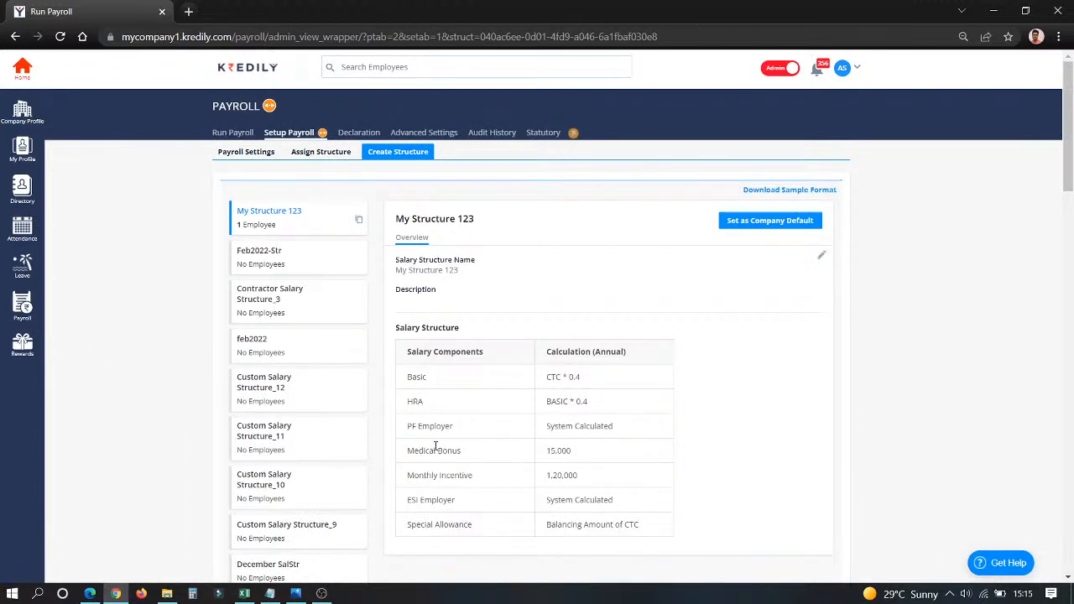
pyautogui.scroll(-15, 438, 451)
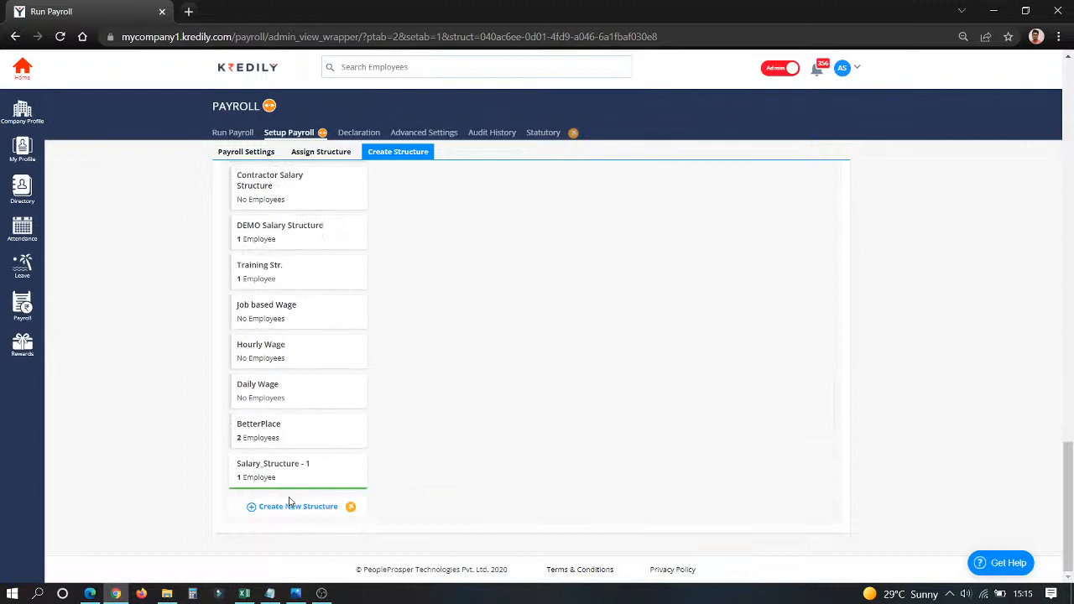
pyautogui.click(290, 512)
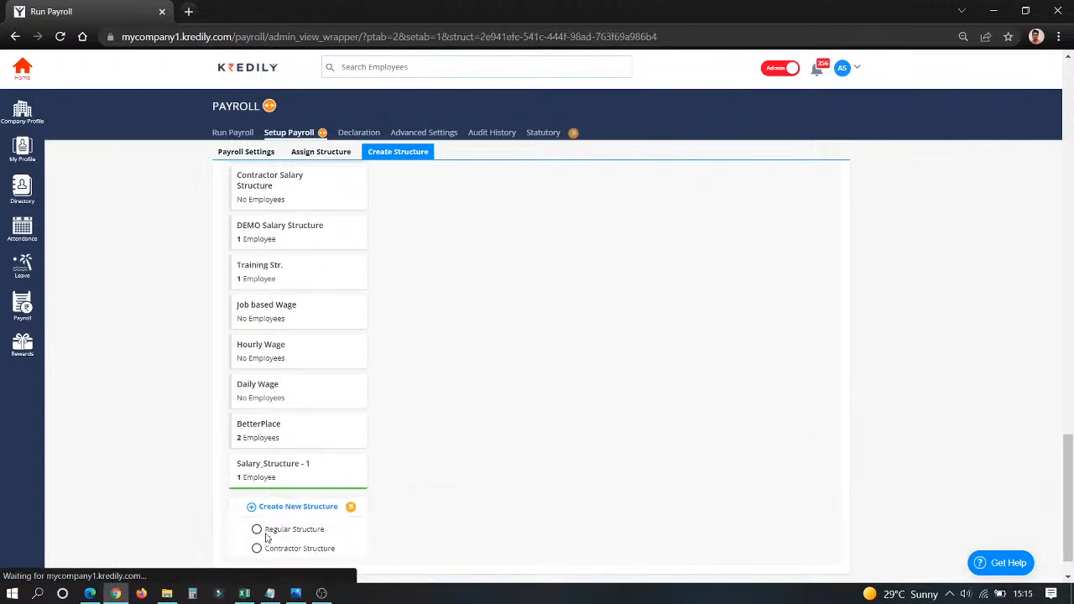
pyautogui.click(268, 535)
pyautogui.click(248, 216)
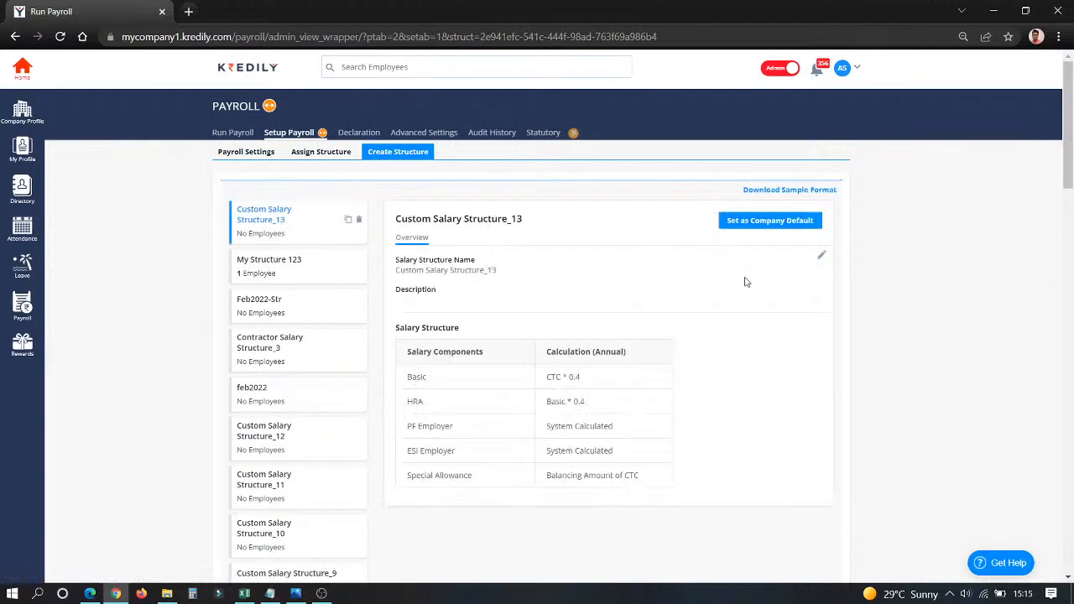
# Rename the new salary structure as Feb2022 Str and check its Basic and HRA formulas without changing them.
pyautogui.click(821, 256)
pyautogui.moveTo(508, 275); pyautogui.dragTo(278, 283)
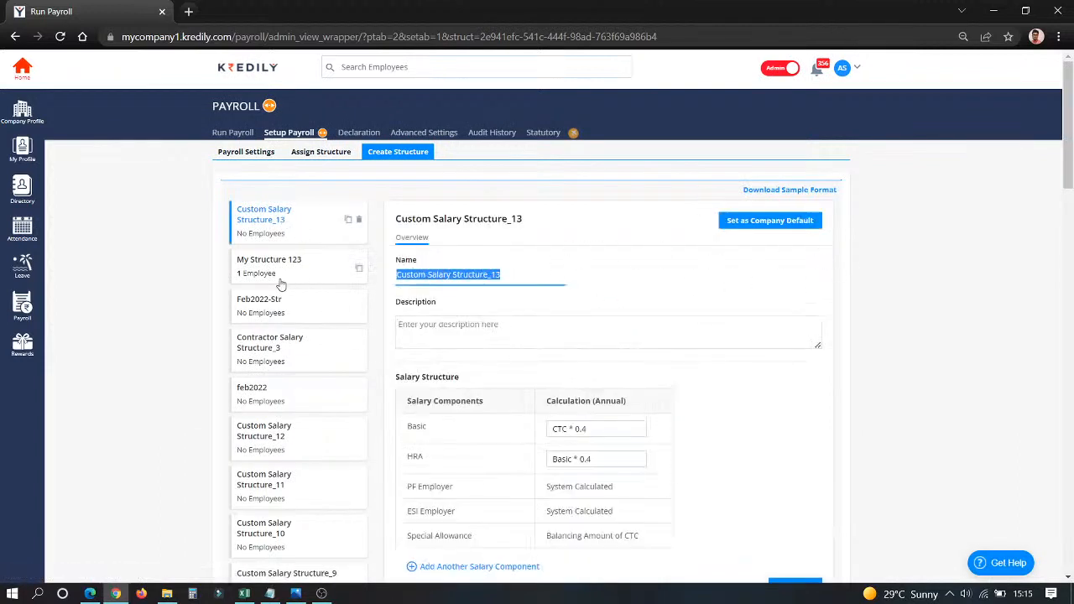
pyautogui.write('Feb2022 Str')
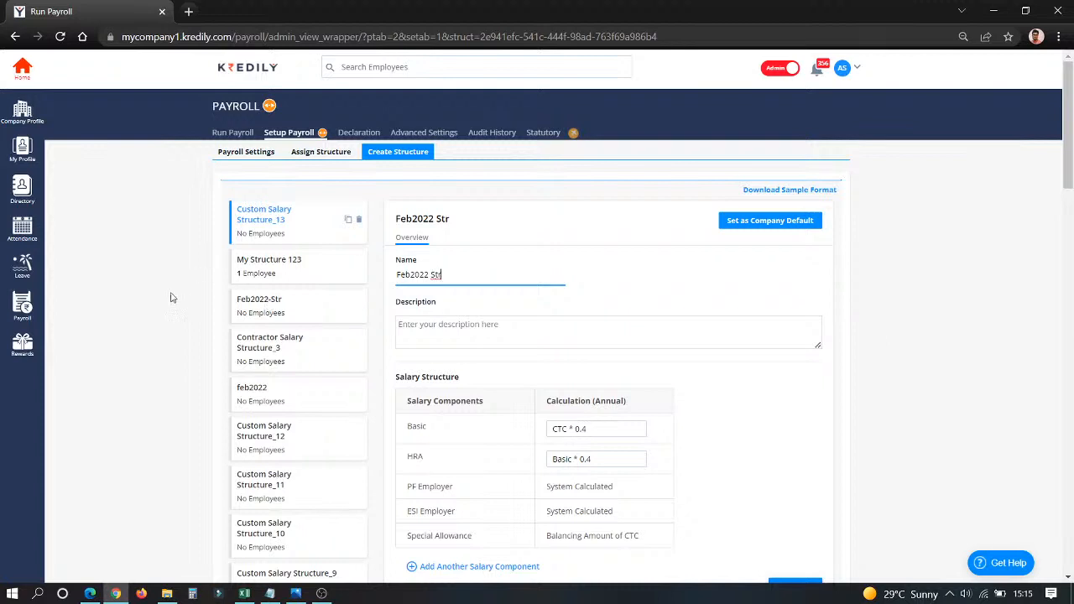
pyautogui.moveTo(626, 428); pyautogui.dragTo(547, 424)
pyautogui.press('Tab')
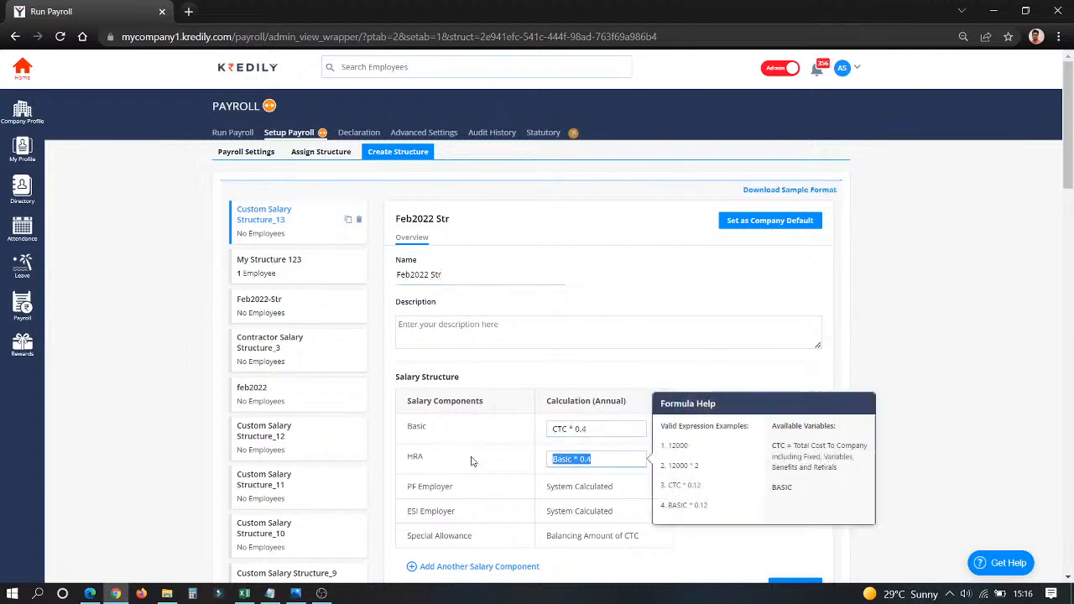
pyautogui.click(473, 491)
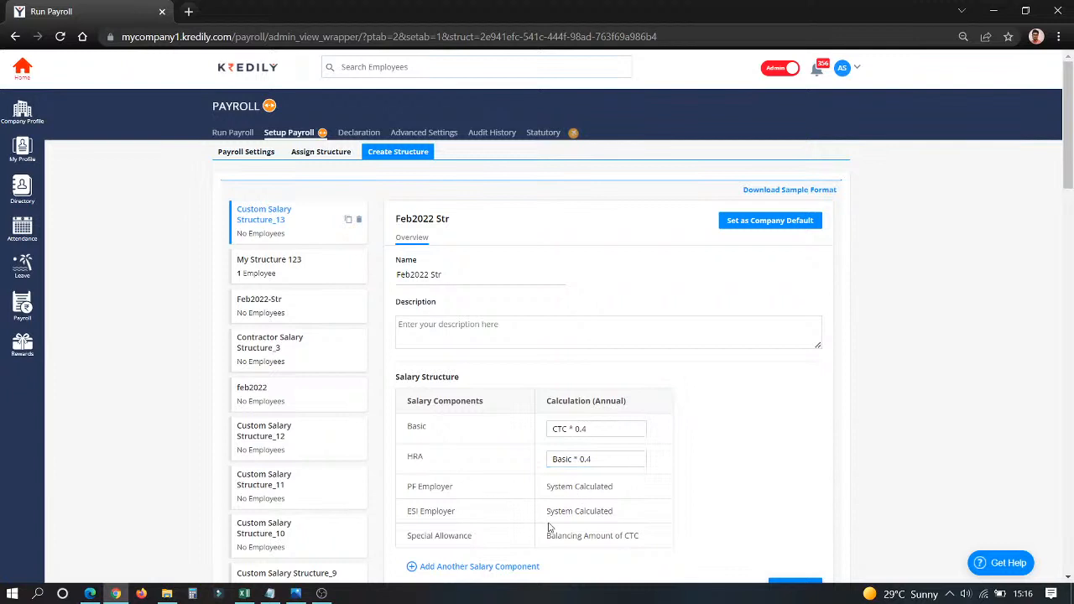
# Add Training component and Uniformm Allowance to the Feb2022 Str salary structure and save it.
pyautogui.scroll(-3, 506, 558)
pyautogui.click(477, 333)
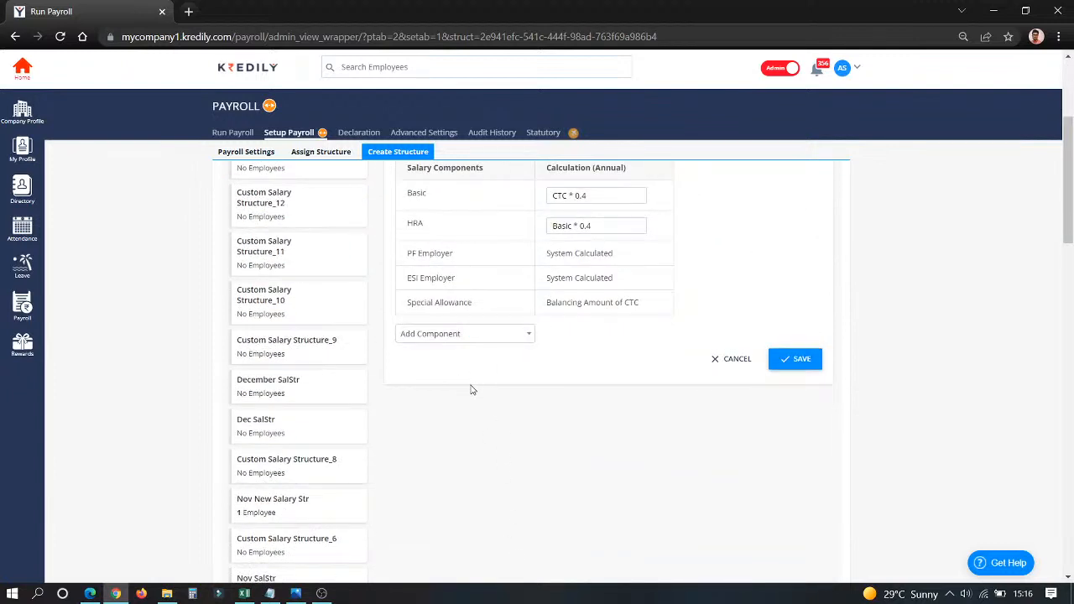
pyautogui.click(502, 337)
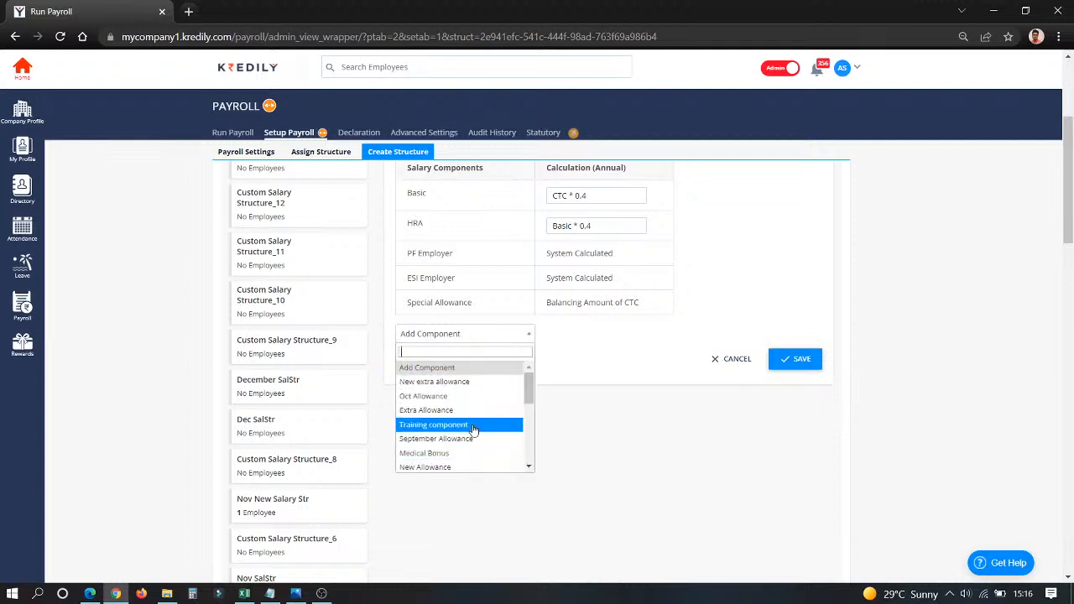
pyautogui.click(472, 426)
pyautogui.click(489, 365)
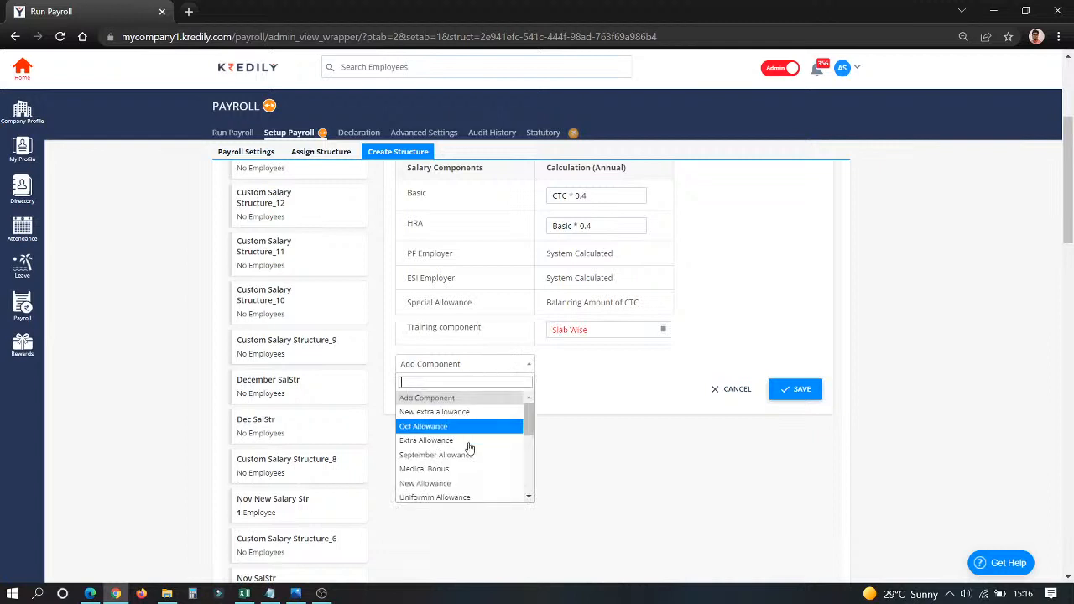
pyautogui.click(453, 501)
pyautogui.click(791, 419)
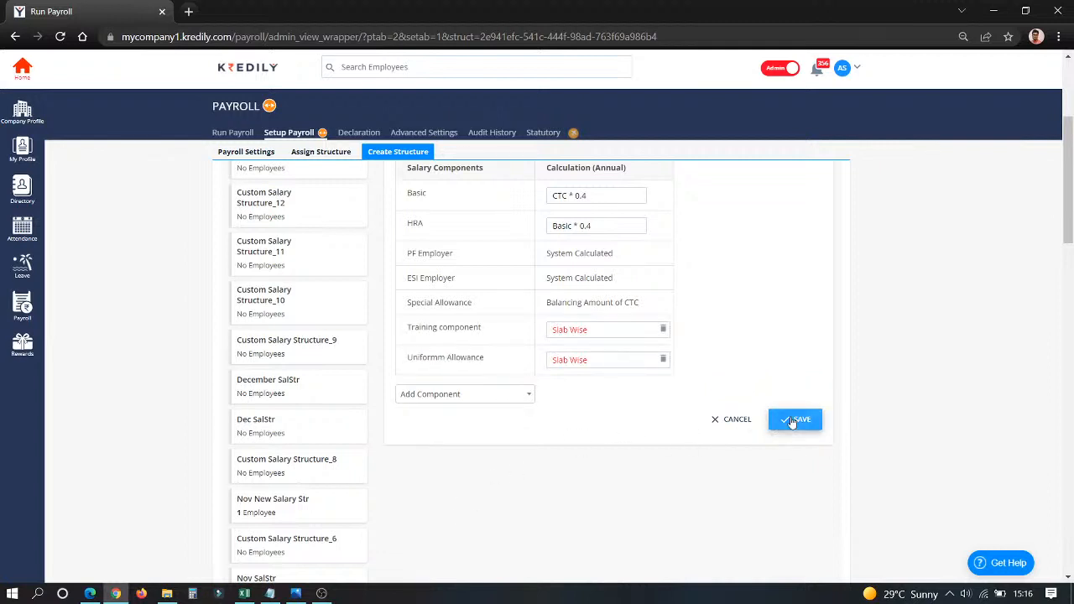
pyautogui.click(532, 368)
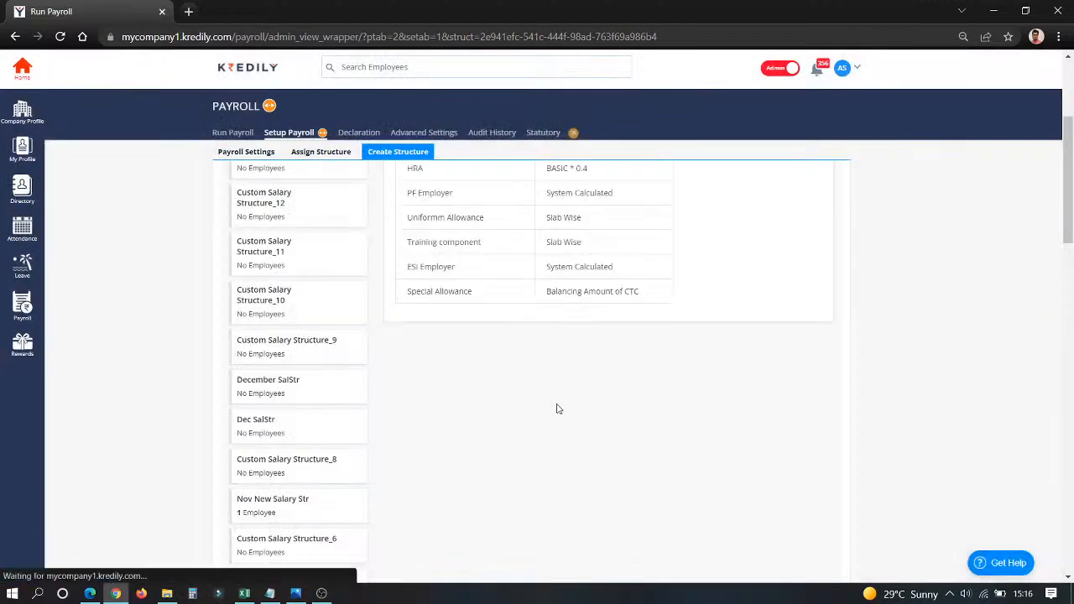
# Assign the Feb2022 Str salary structure to the first employee in the list with effective date 01/03/2022 and confirm the change.
pyautogui.click(319, 153)
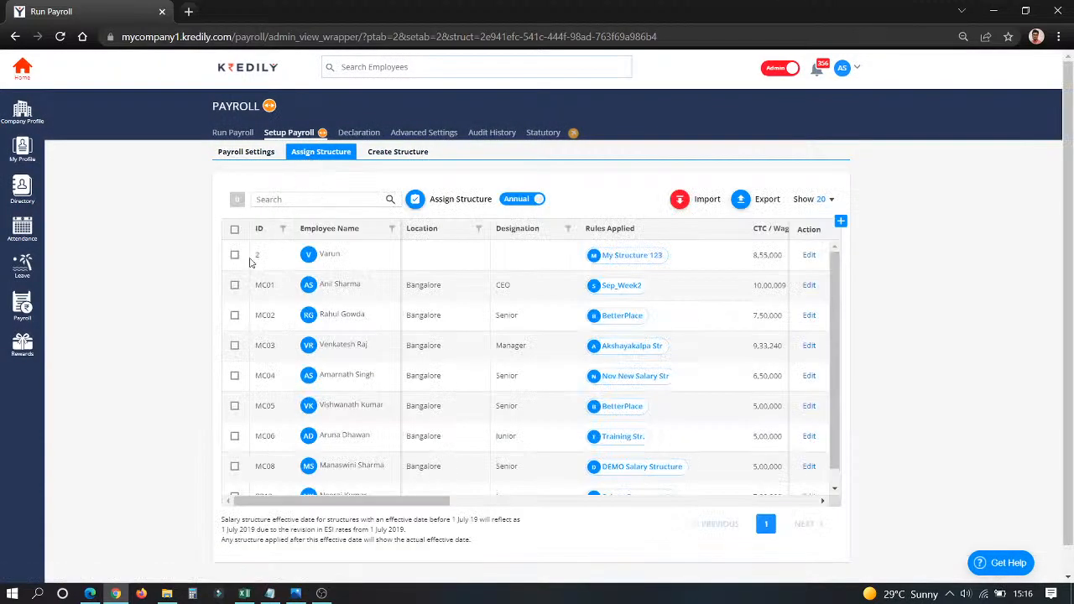
pyautogui.click(235, 255)
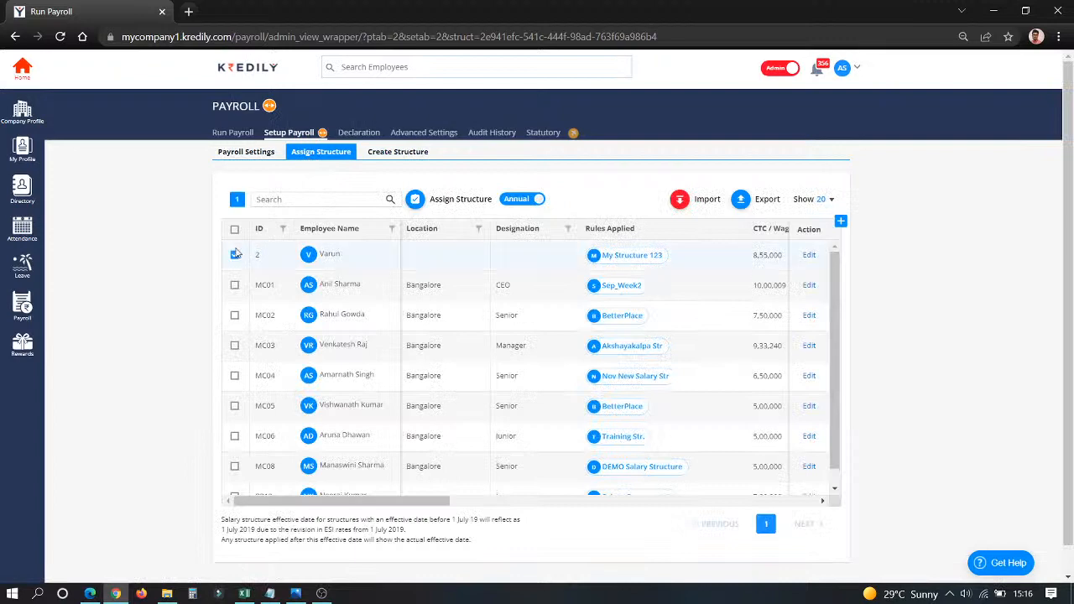
pyautogui.click(416, 200)
pyautogui.click(361, 251)
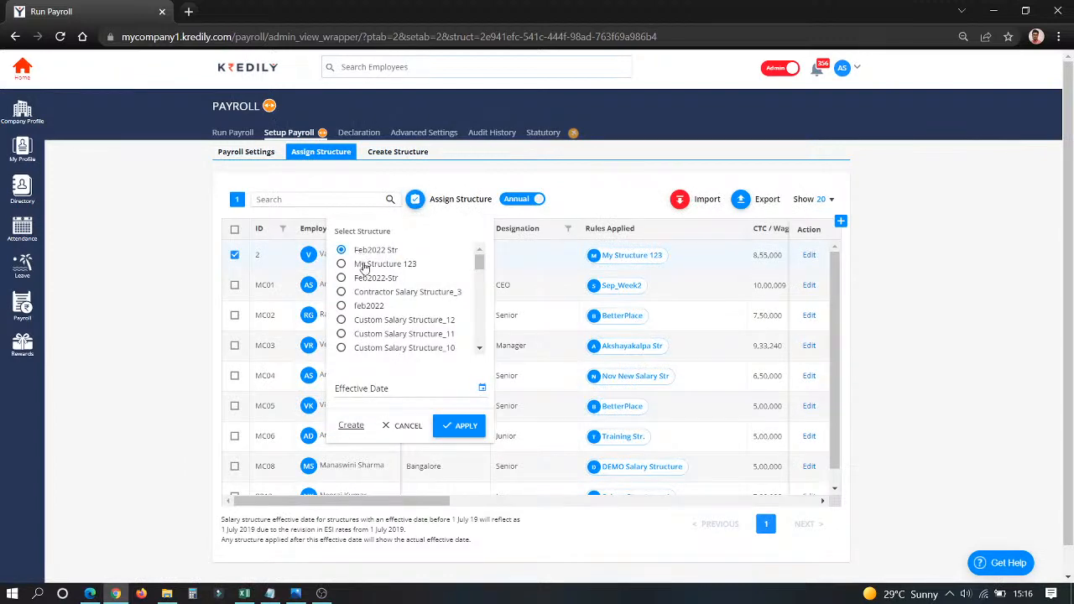
pyautogui.click(416, 389)
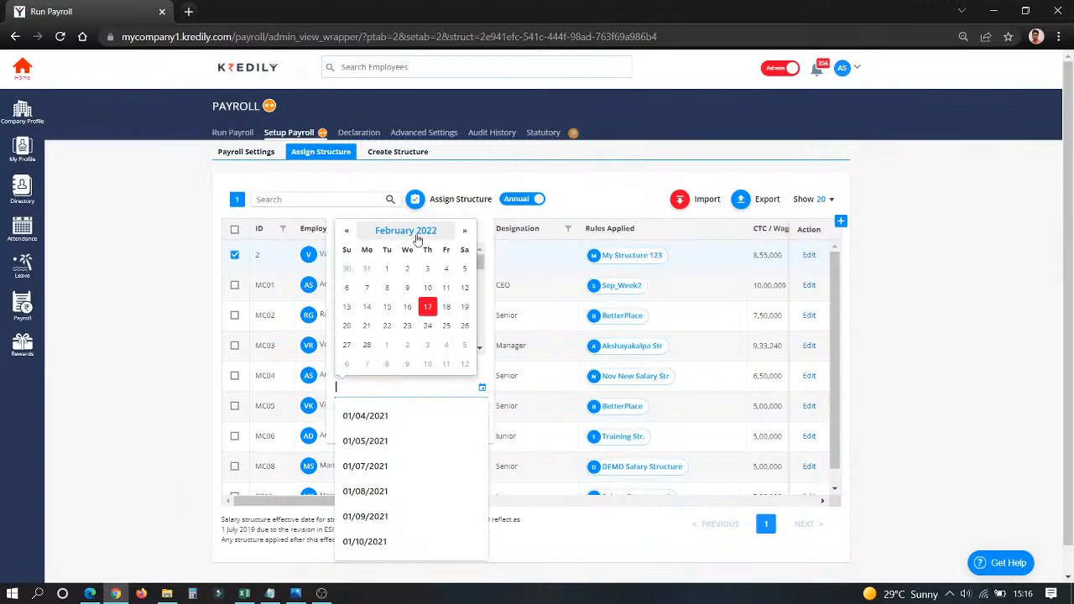
pyautogui.click(464, 230)
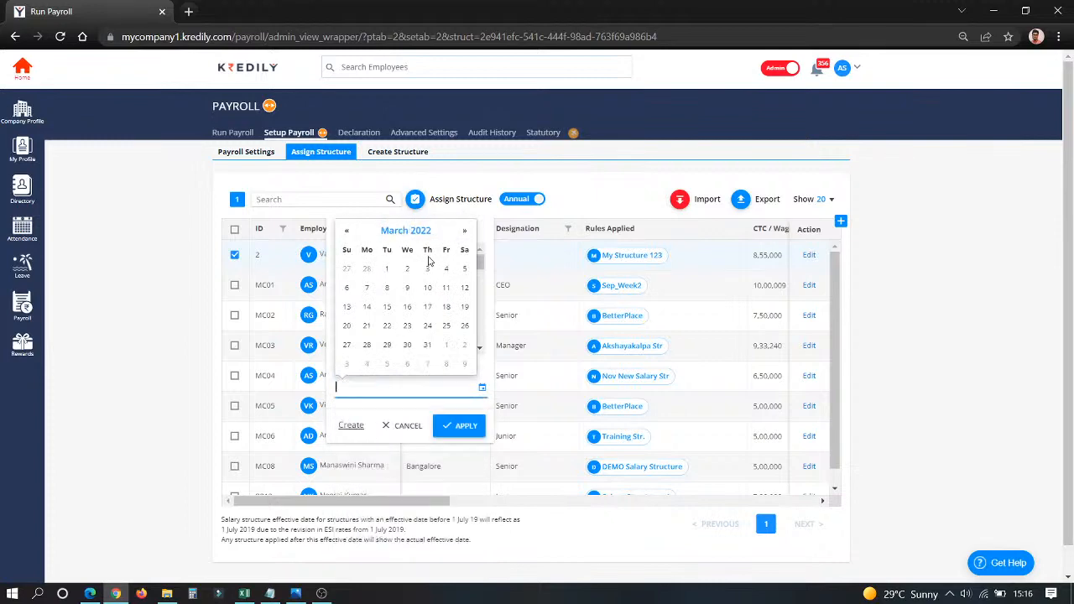
pyautogui.click(386, 269)
pyautogui.click(445, 429)
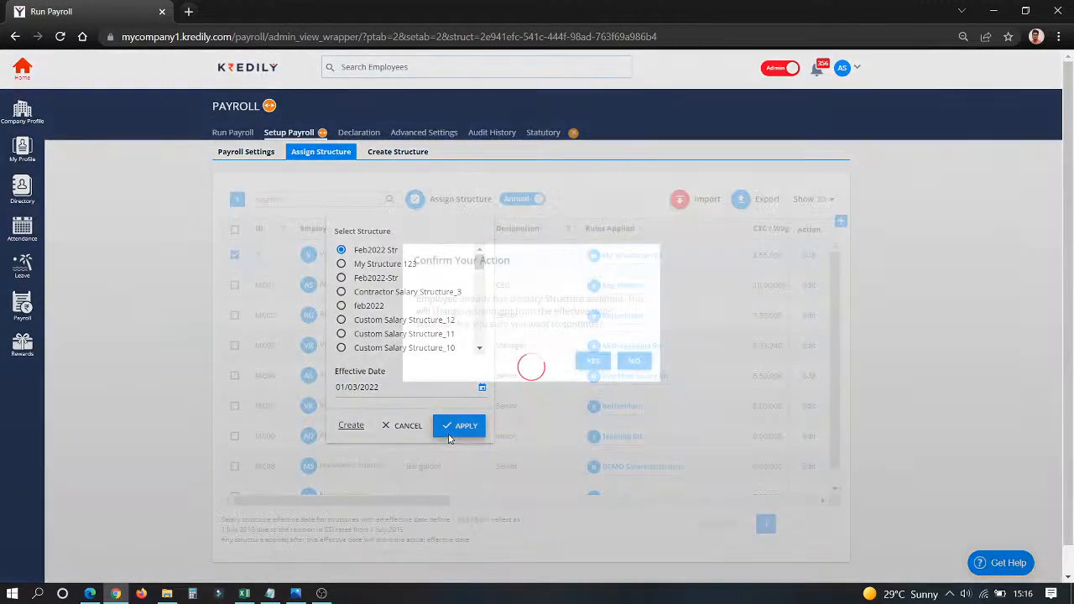
pyautogui.click(600, 358)
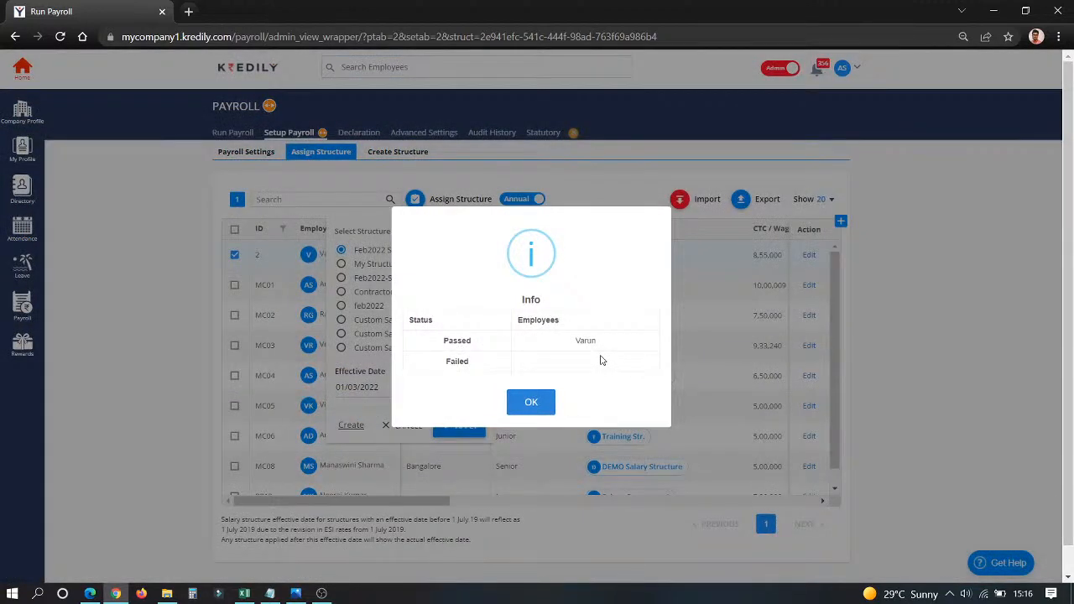
pyautogui.click(534, 403)
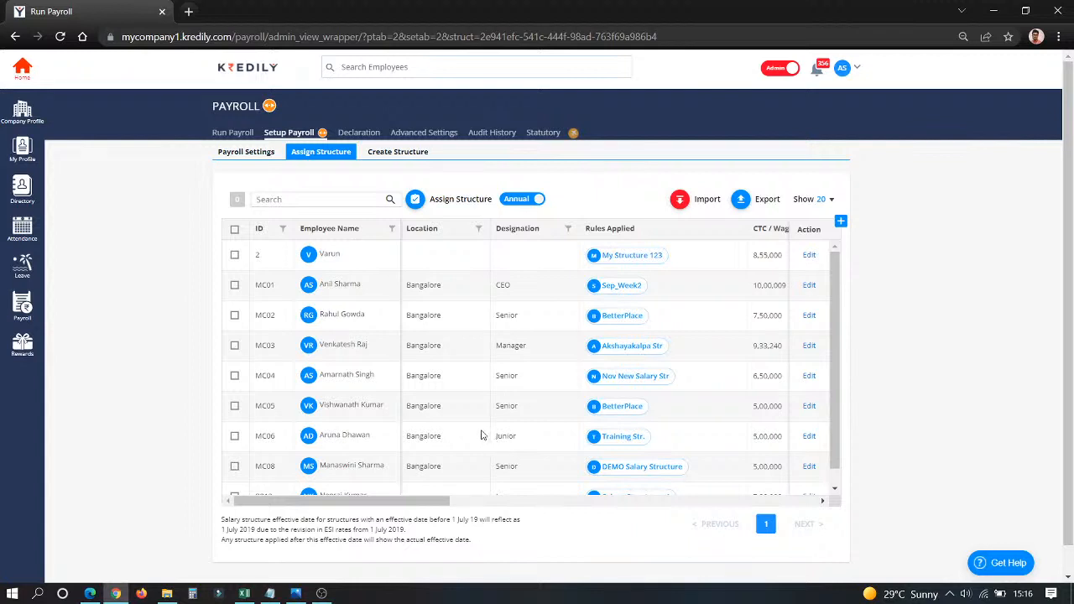
# Check the select-all option and the Location and Designation filters of the structure assignment list, leaving no employee selected.
pyautogui.click(235, 231)
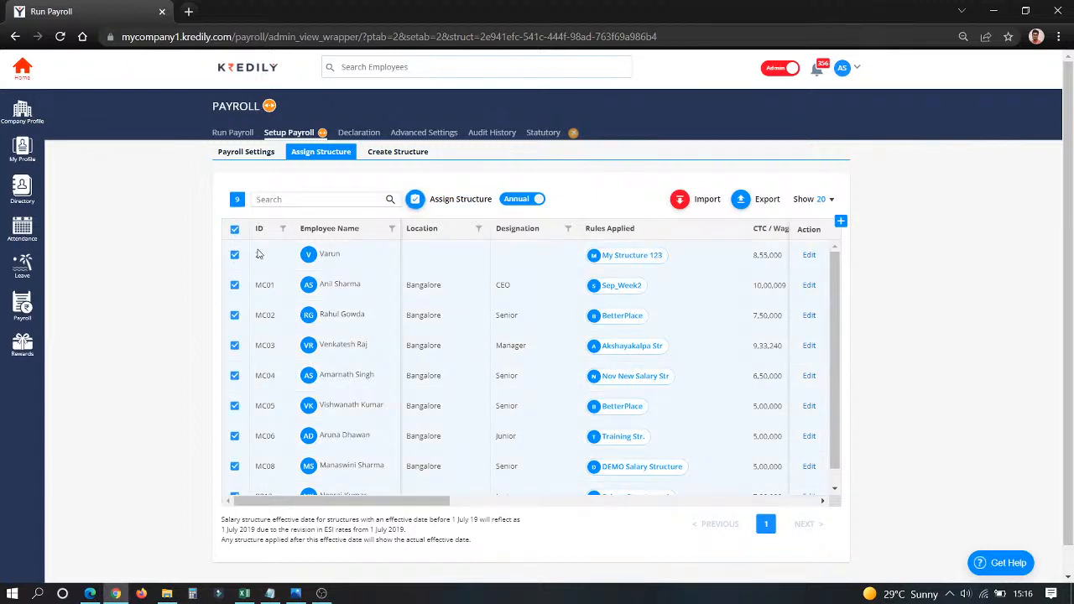
pyautogui.click(236, 231)
pyautogui.click(480, 229)
pyautogui.click(481, 229)
pyautogui.click(568, 231)
pyautogui.click(568, 231)
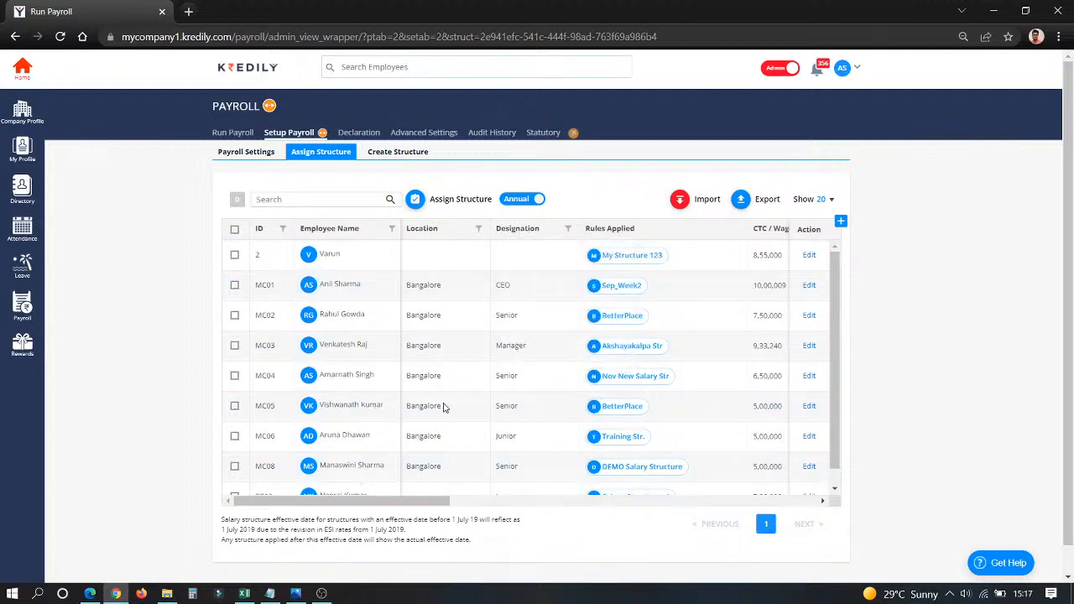
# Review the employees' absent days and LOP days in the Attendance & Leave stage of the November 2021 payroll run.
pyautogui.click(237, 134)
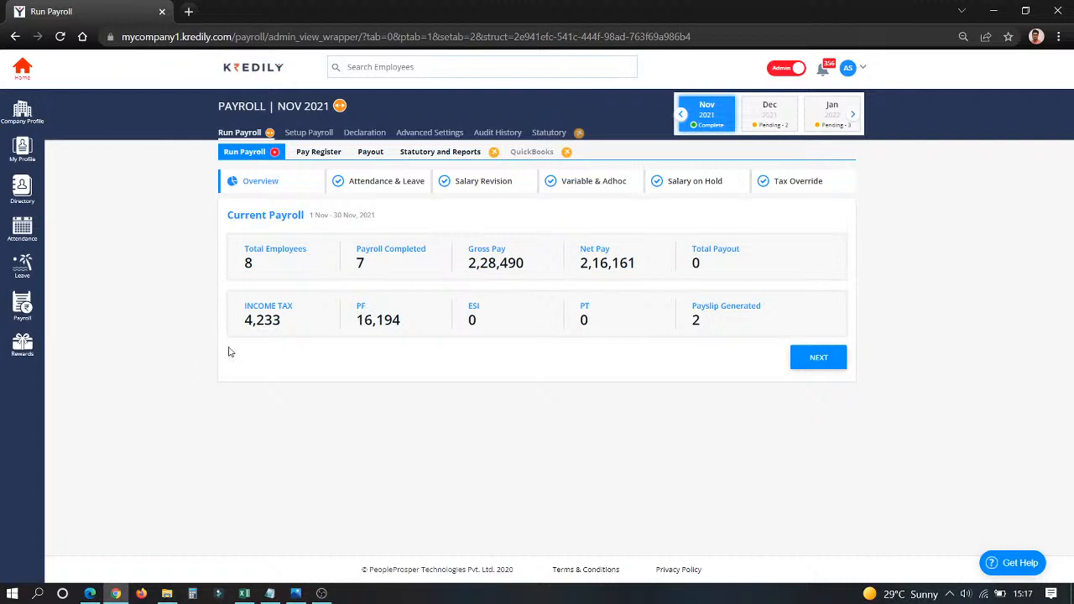
pyautogui.click(374, 193)
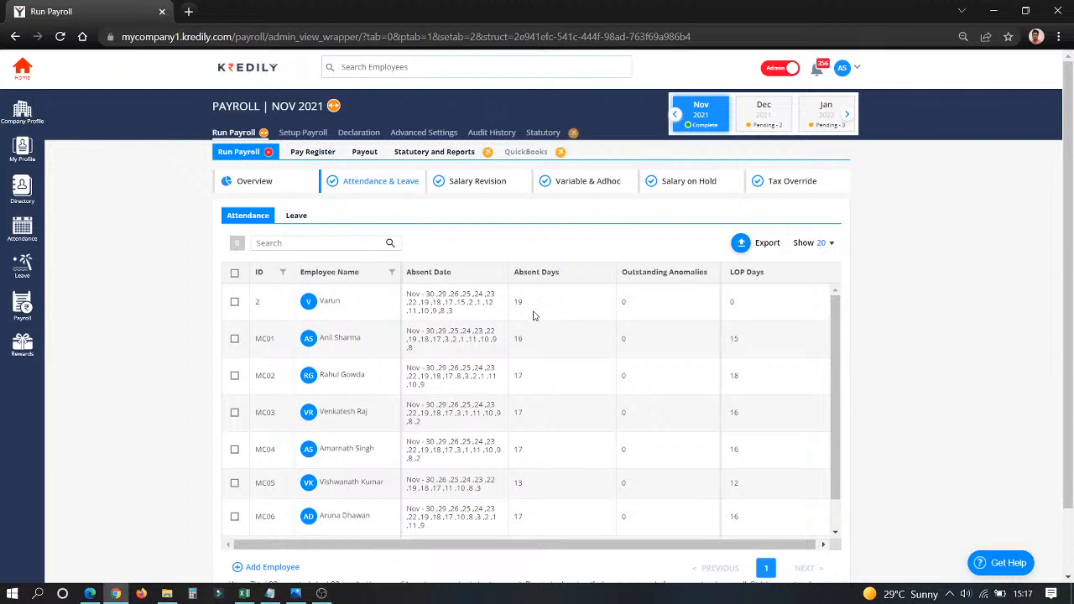
pyautogui.moveTo(514, 305); pyautogui.dragTo(519, 425)
pyautogui.click(472, 339)
pyautogui.click(477, 452)
pyautogui.moveTo(739, 313); pyautogui.dragTo(748, 527)
pyautogui.click(679, 453)
# Switch the payroll run to February 2022 and save the first employee's LOP days as 0.
pyautogui.click(847, 114)
pyautogui.click(846, 115)
pyautogui.click(676, 117)
pyautogui.click(710, 115)
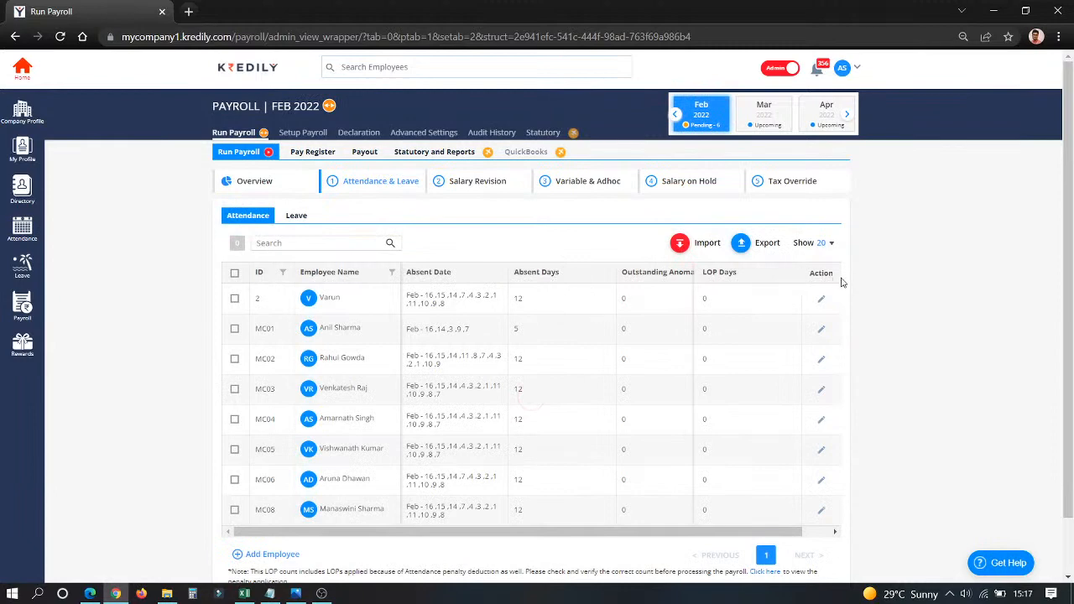
pyautogui.click(821, 300)
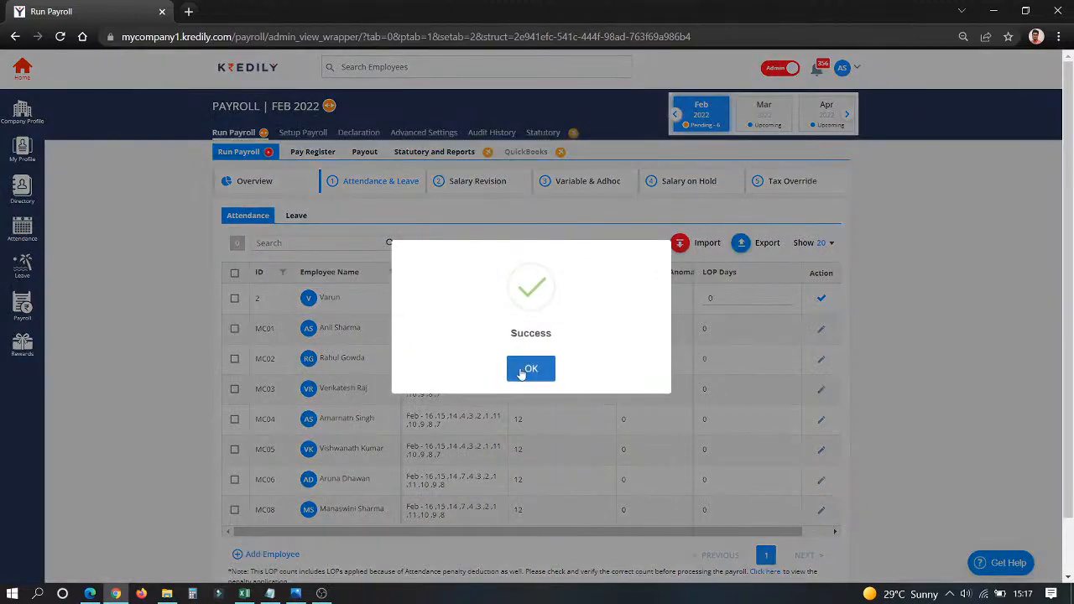
pyautogui.click(528, 370)
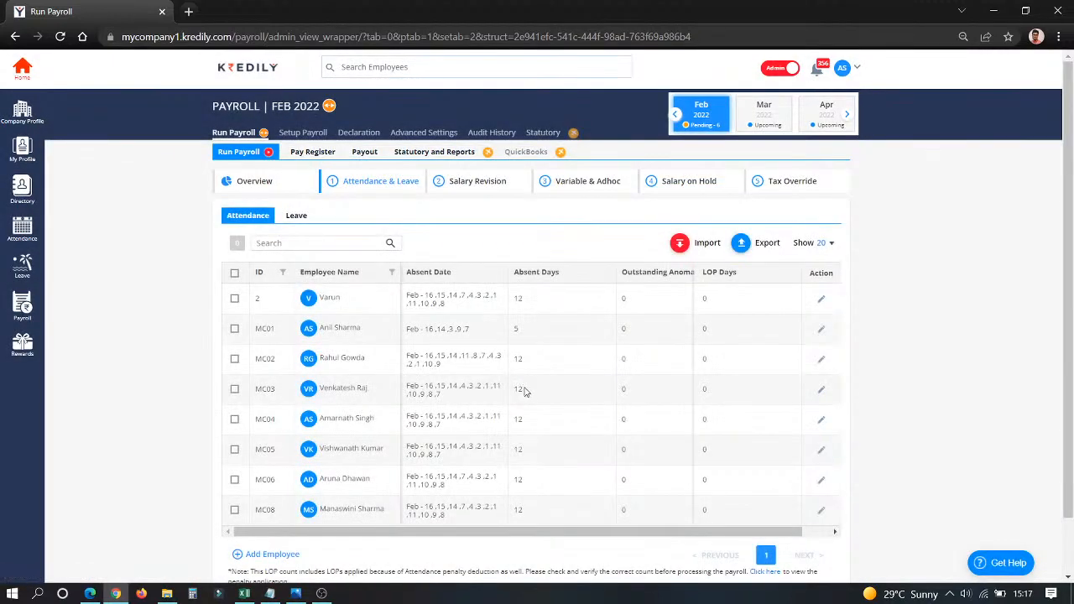
# Reject the pending Feb 22 - Feb 23 Comp-Off leave request with the reason "Not possible".
pyautogui.click(302, 220)
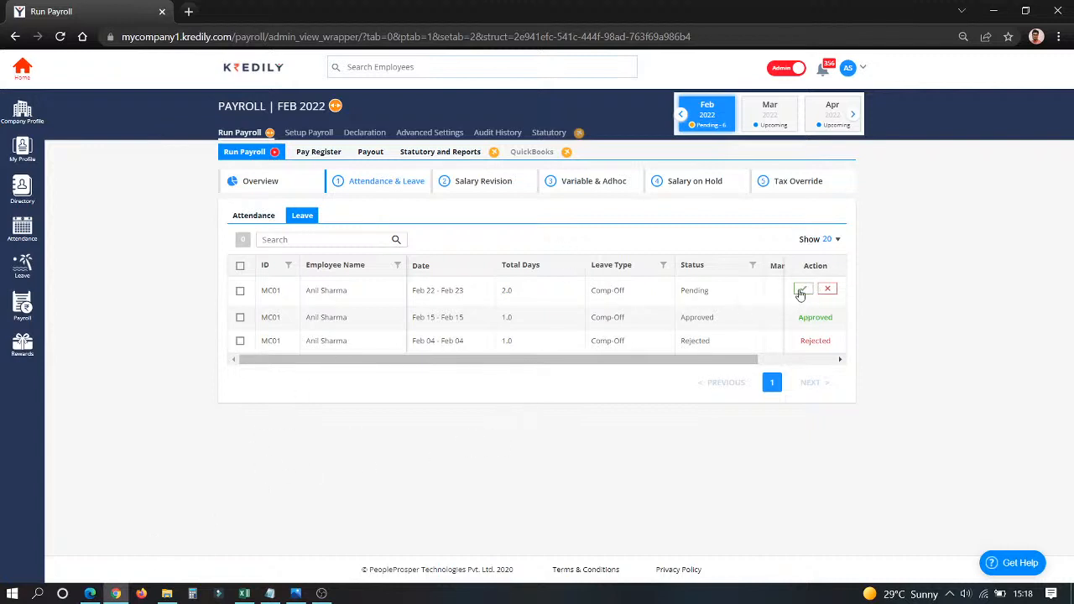
pyautogui.click(828, 289)
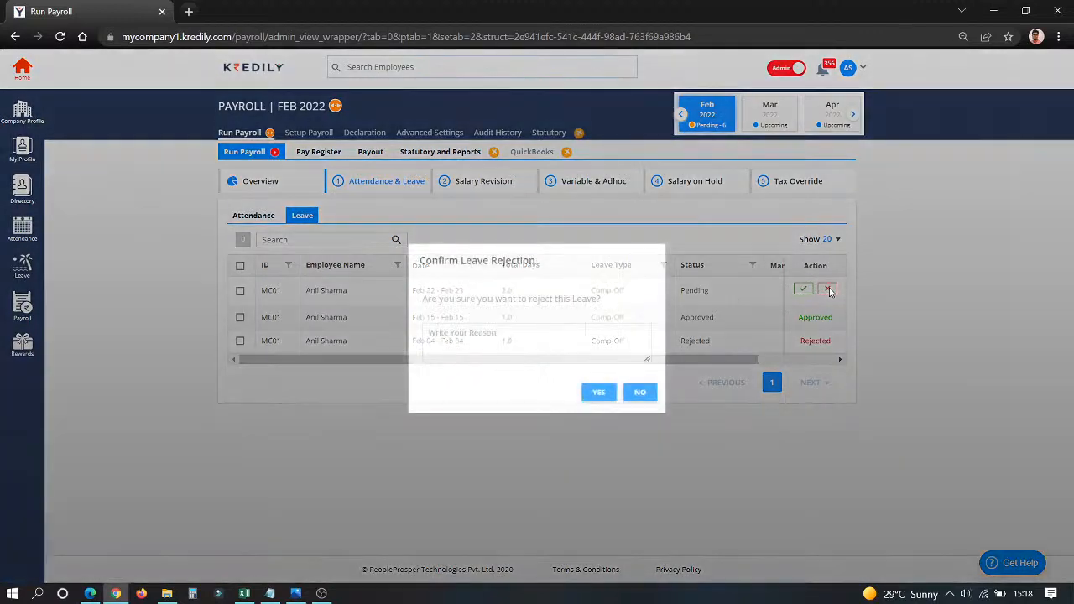
pyautogui.click(544, 342)
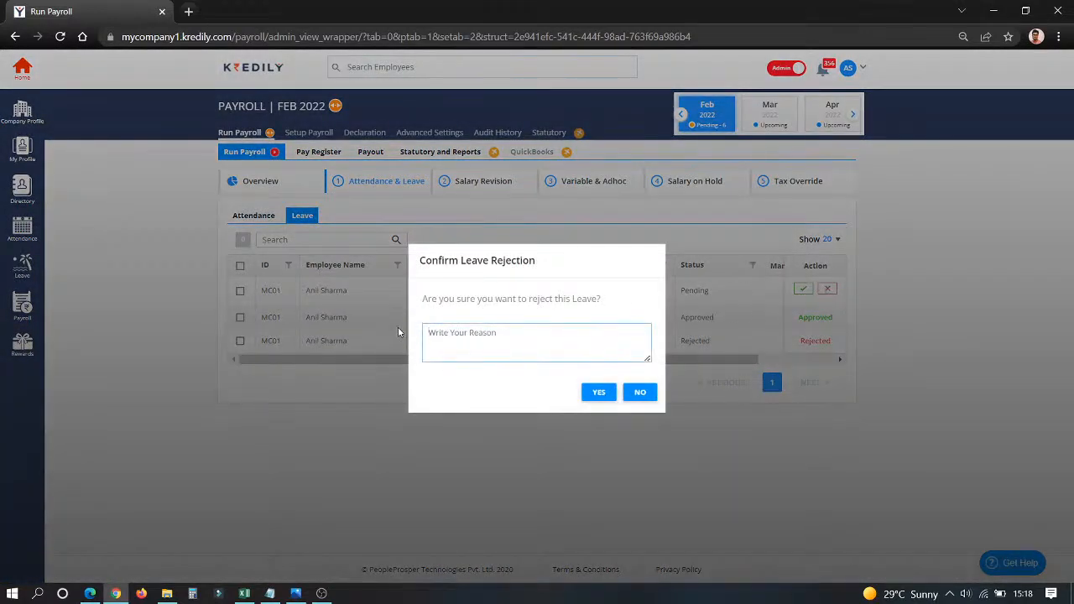
pyautogui.write('Not possible')
pyautogui.click(596, 391)
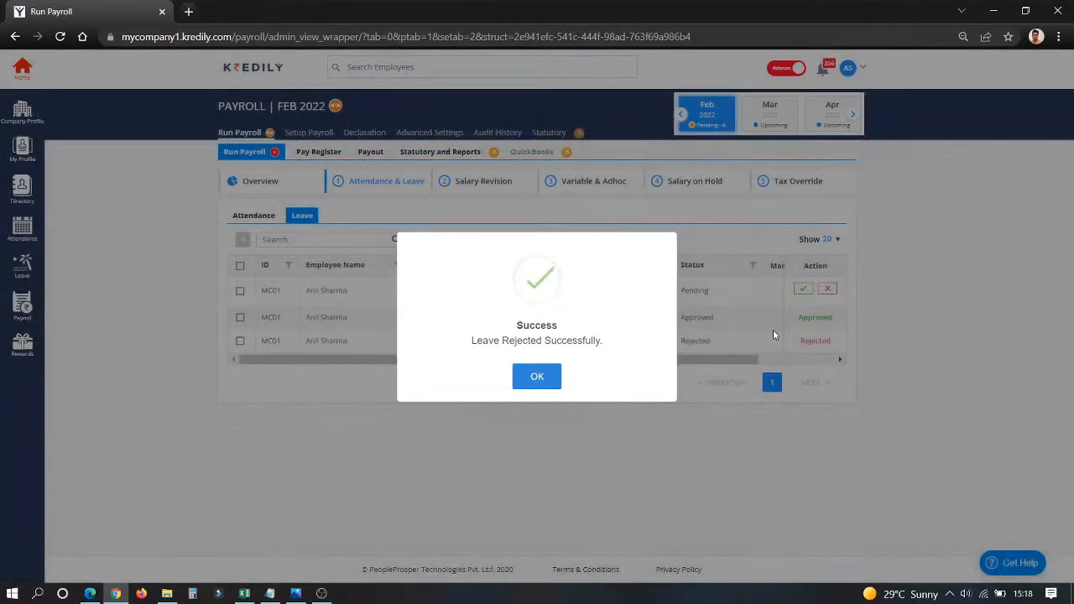
pyautogui.click(538, 377)
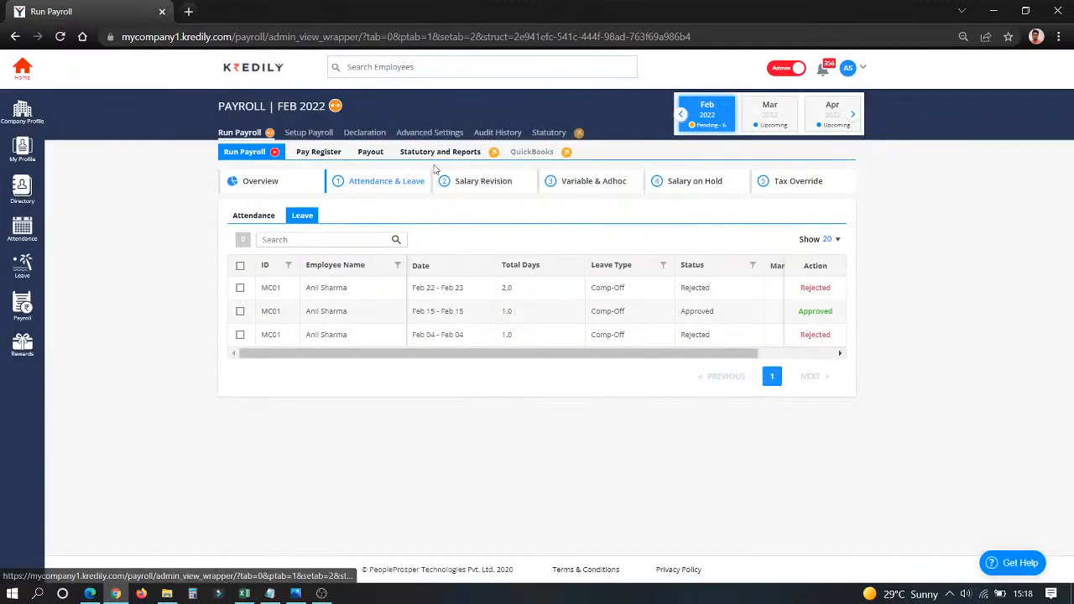
# Examine the old and new CTC under Salary Revision and the Monthly Incentive entry under Variable & Adhoc.
pyautogui.click(475, 184)
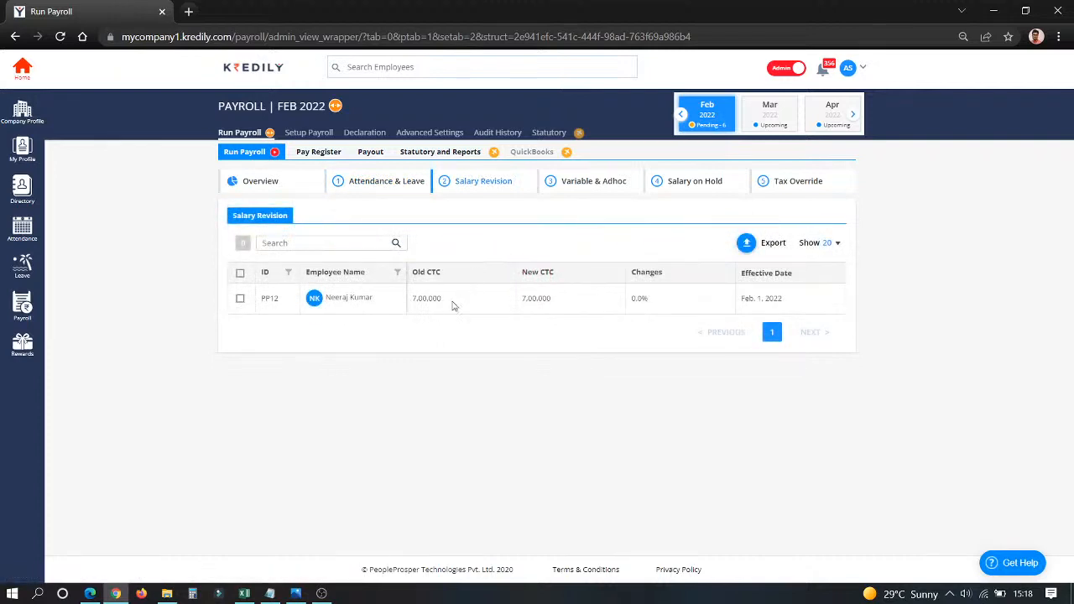
pyautogui.moveTo(412, 306); pyautogui.dragTo(553, 303)
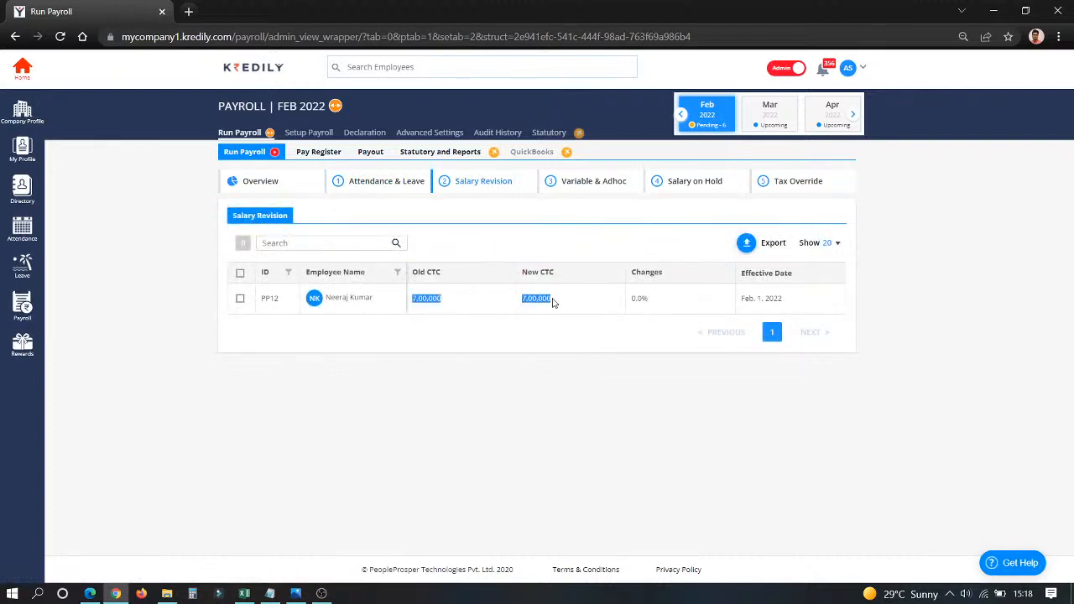
pyautogui.click(558, 354)
pyautogui.click(593, 185)
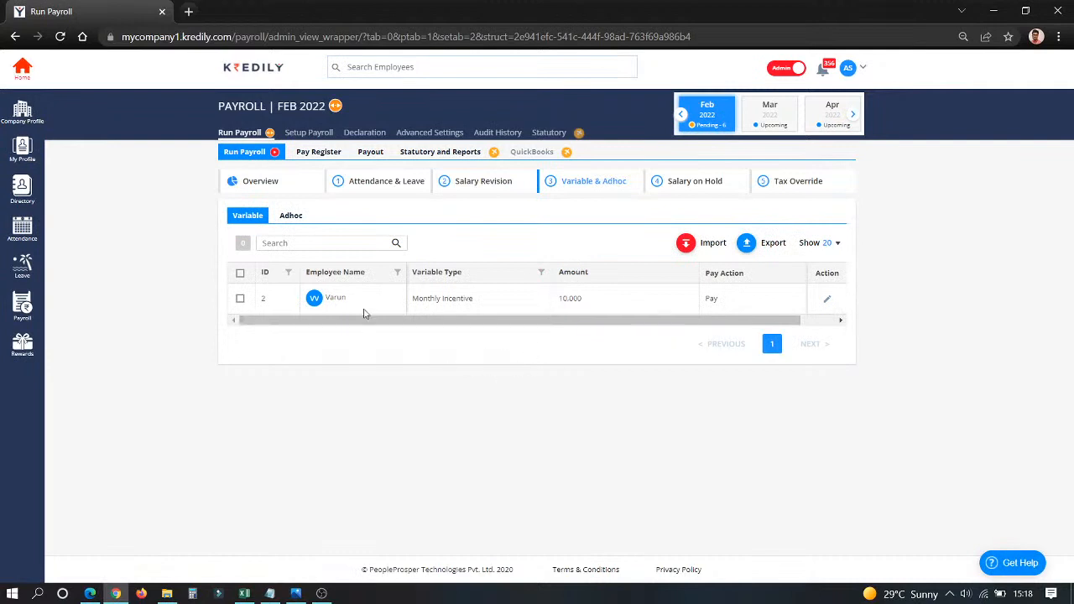
pyautogui.moveTo(416, 298); pyautogui.dragTo(491, 300)
pyautogui.click(481, 364)
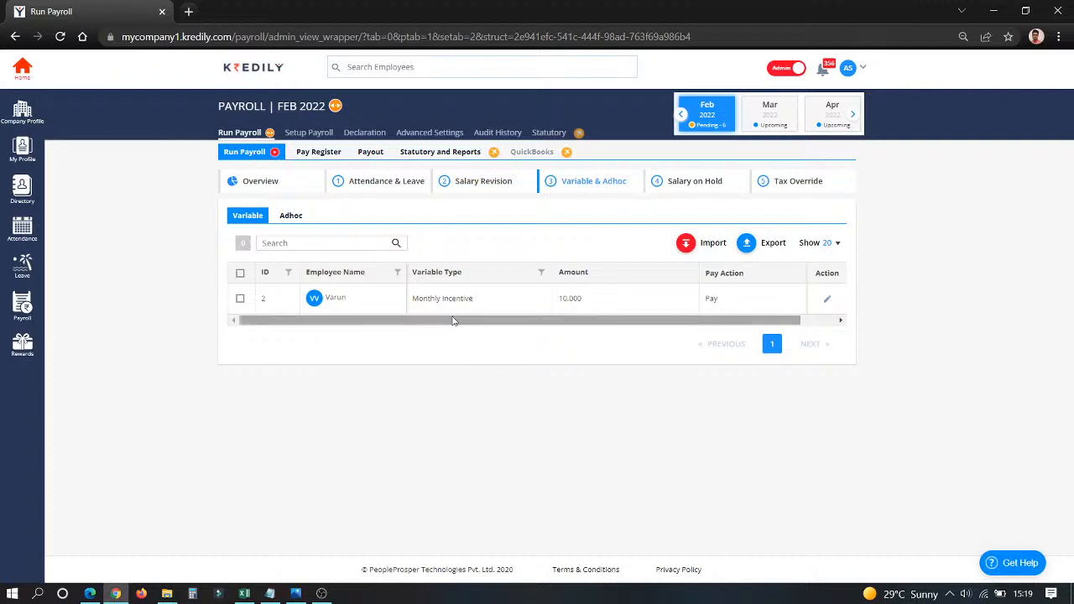
pyautogui.moveTo(564, 295); pyautogui.dragTo(599, 302)
pyautogui.click(583, 351)
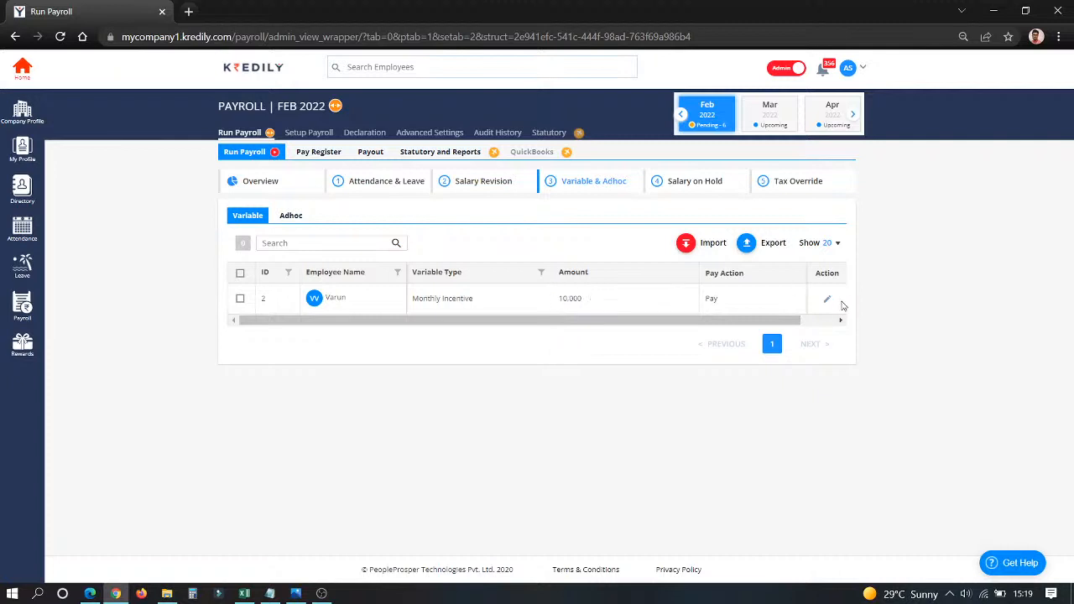
# Edit the Monthly Incentive variable entry and save it with the amount 10,000.
pyautogui.click(829, 300)
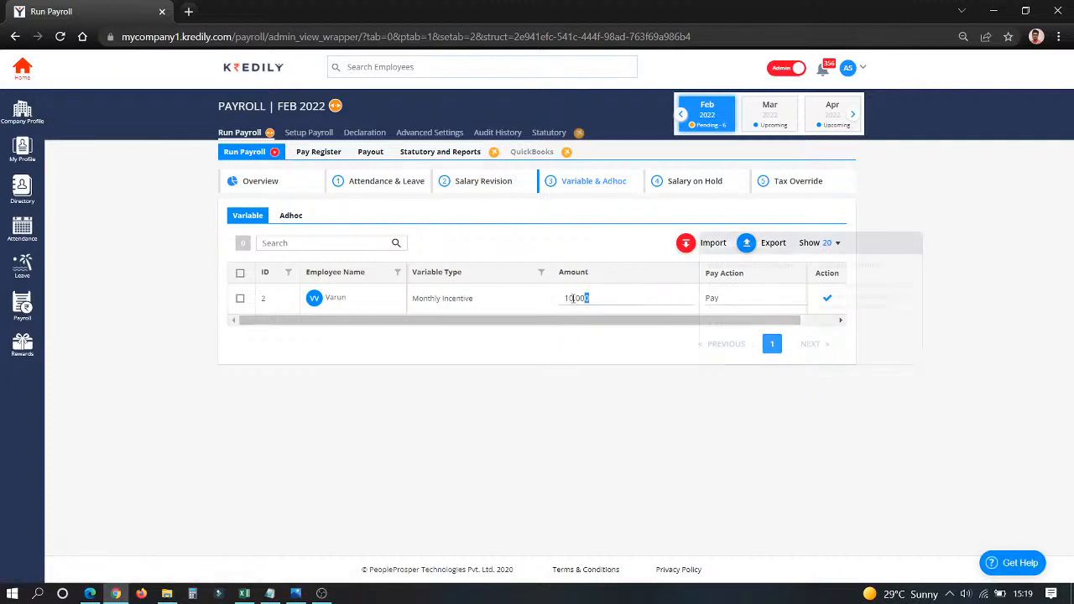
pyautogui.moveTo(589, 300); pyautogui.dragTo(538, 323)
pyautogui.click(543, 367)
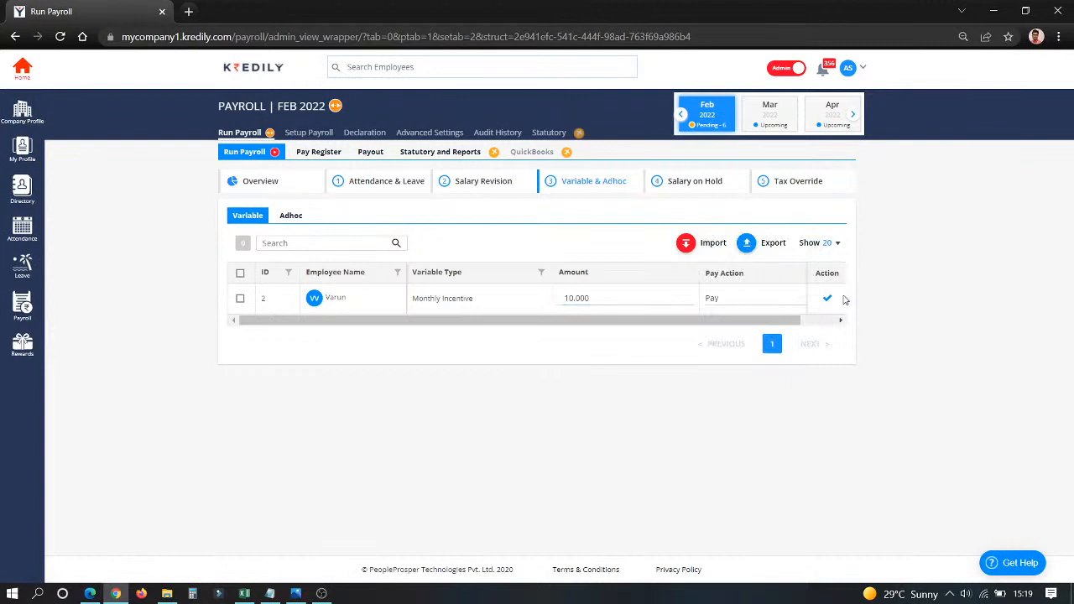
pyautogui.click(827, 301)
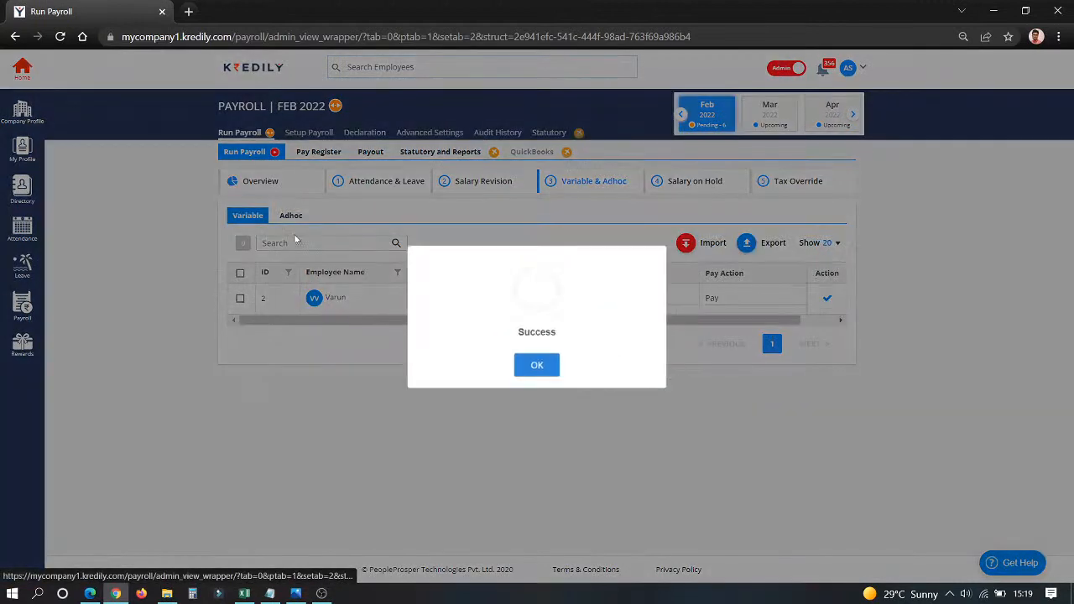
pyautogui.click(537, 368)
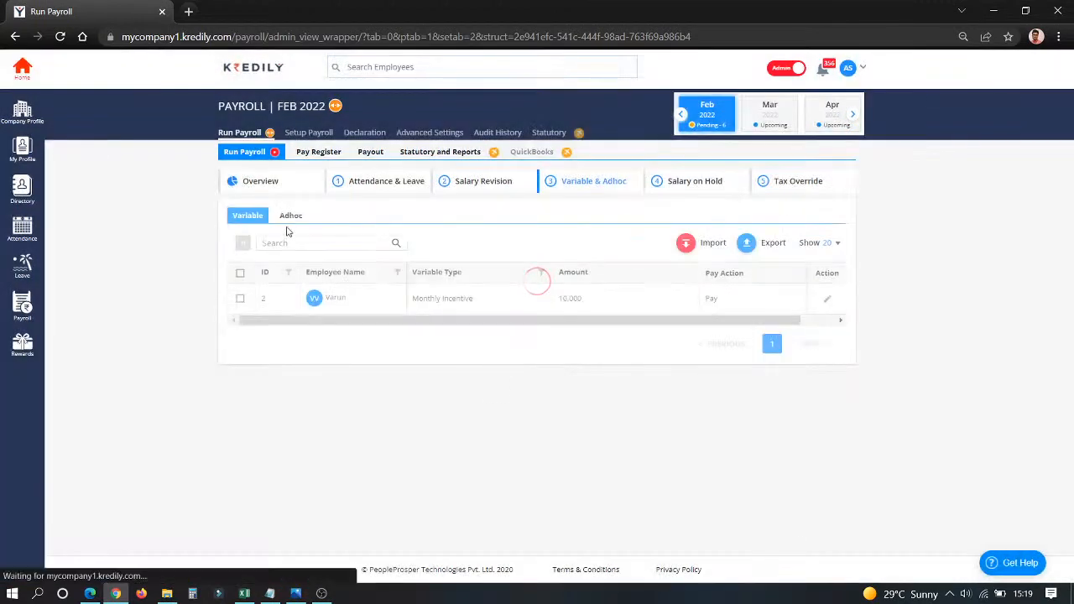
# Under Adhoc, try to add an Earning entry for the second suggested employee with component Over Time Allowance and amount 4,500.
pyautogui.click(295, 222)
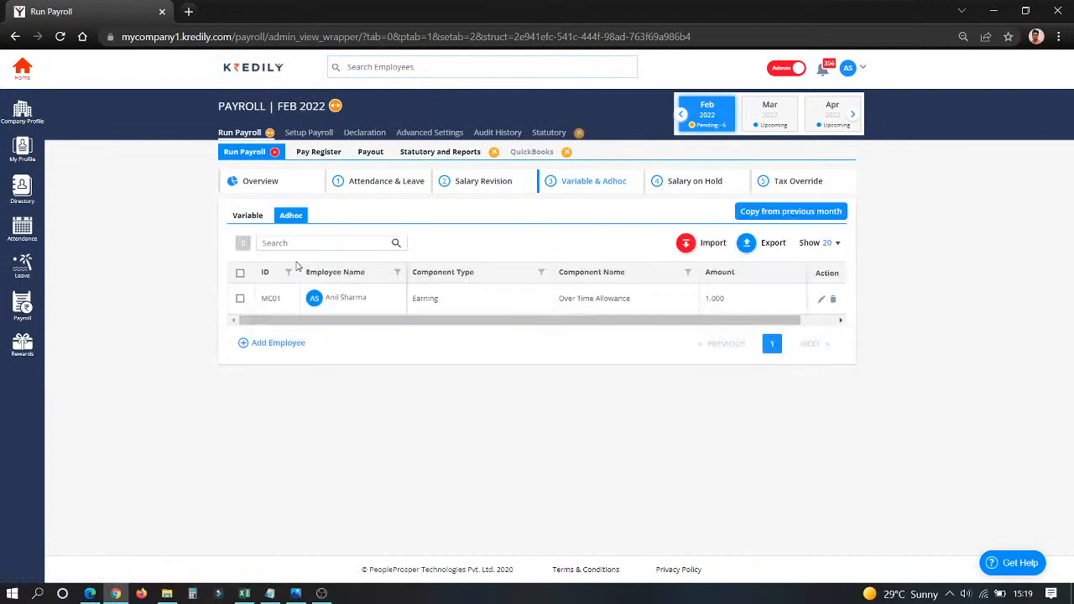
pyautogui.click(285, 346)
pyautogui.click(465, 281)
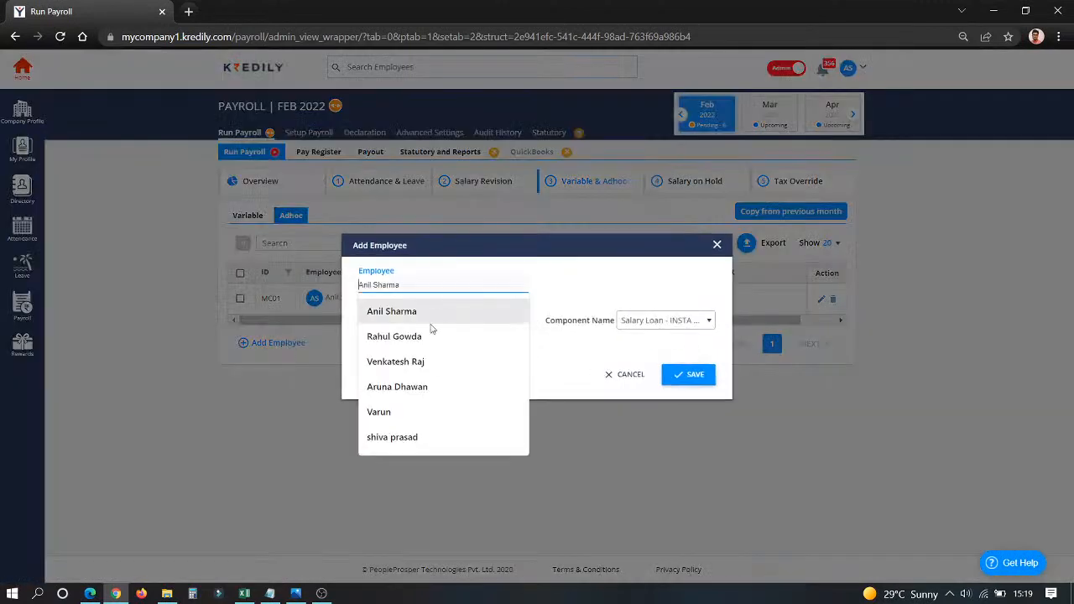
pyautogui.click(429, 336)
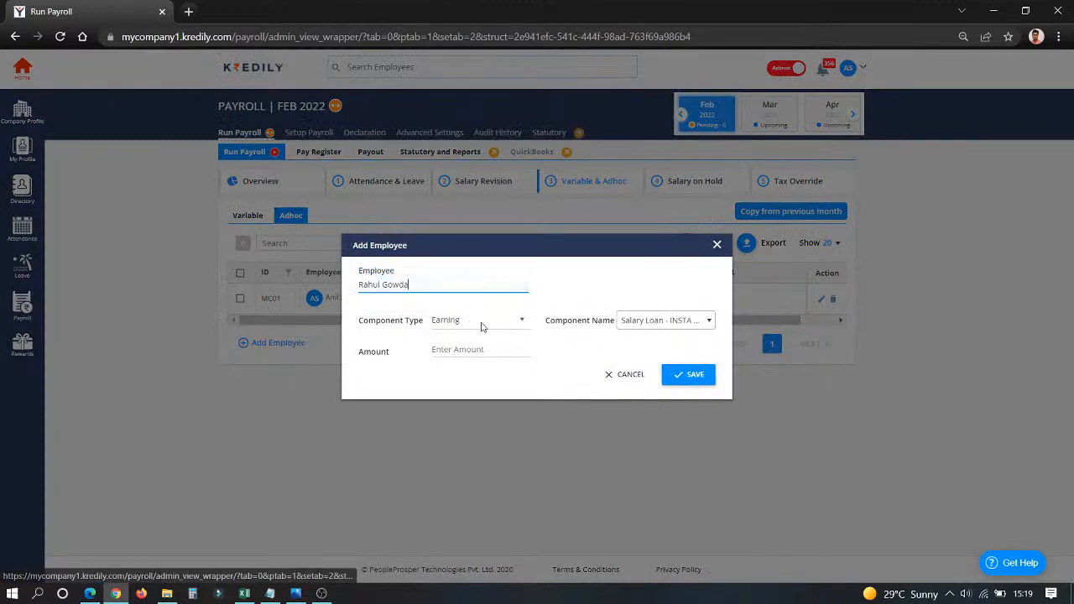
pyautogui.click(671, 320)
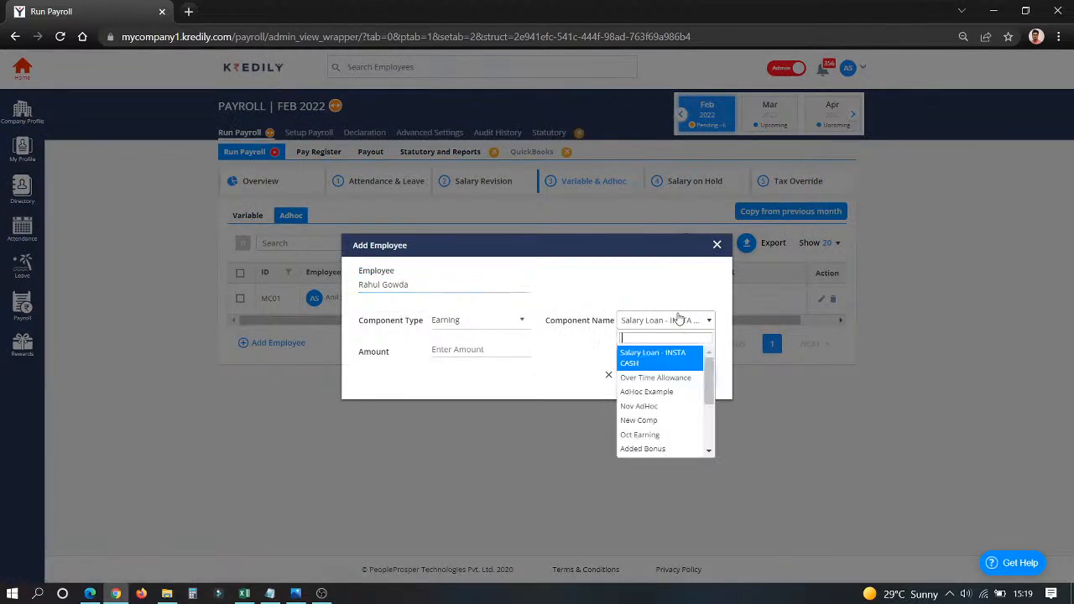
pyautogui.click(667, 378)
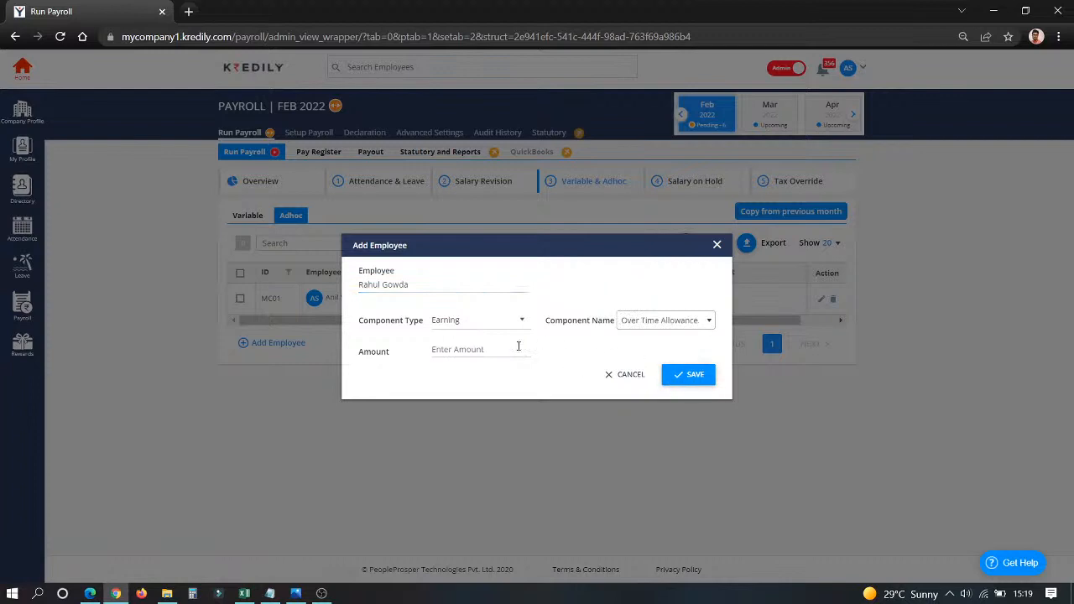
pyautogui.click(490, 348)
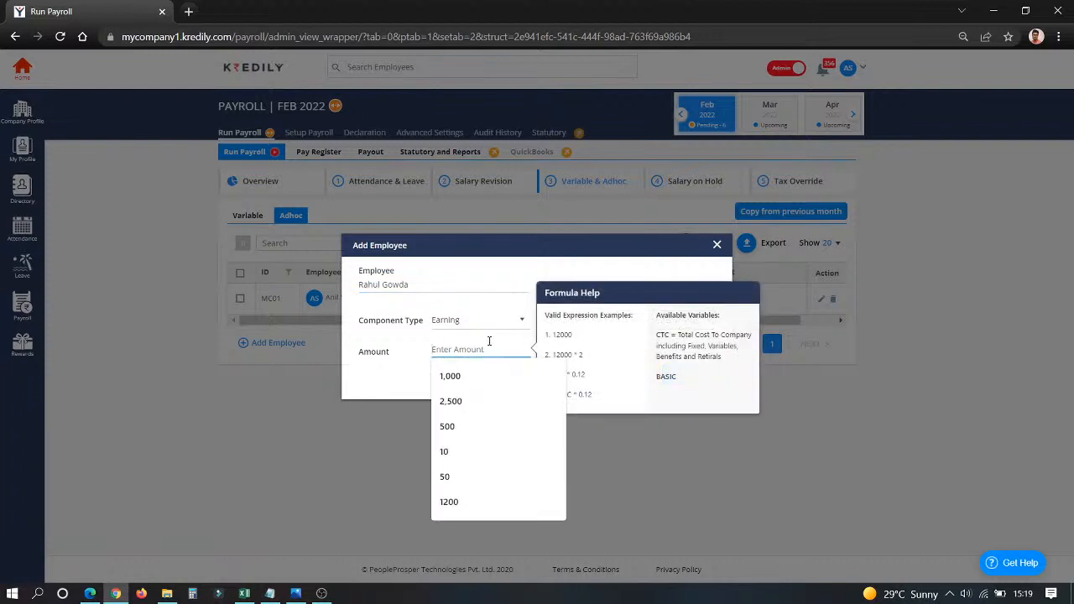
pyautogui.write('450')
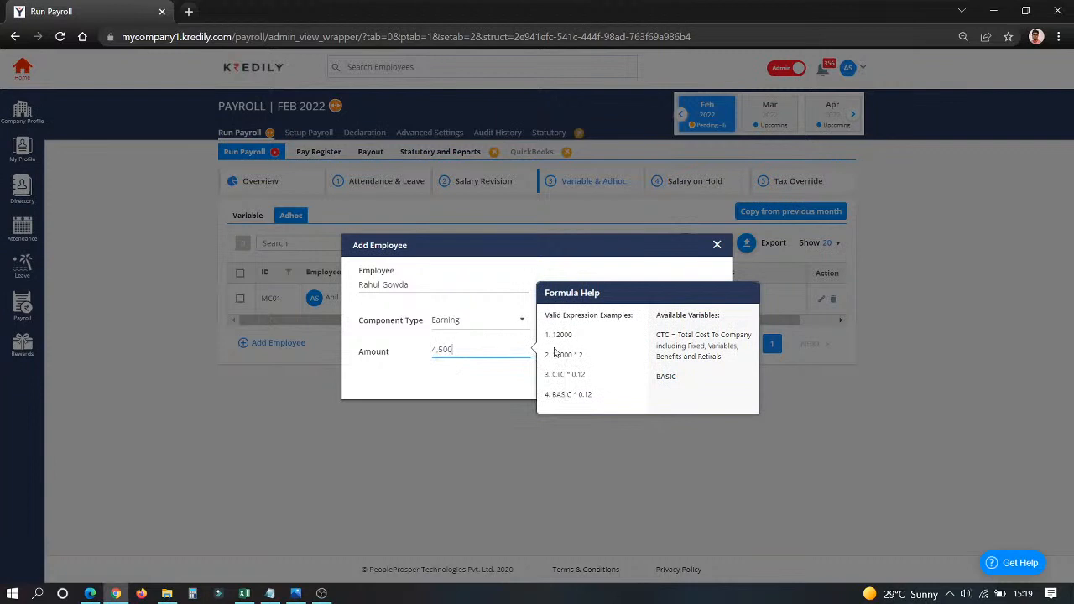
pyautogui.click(479, 375)
pyautogui.click(692, 376)
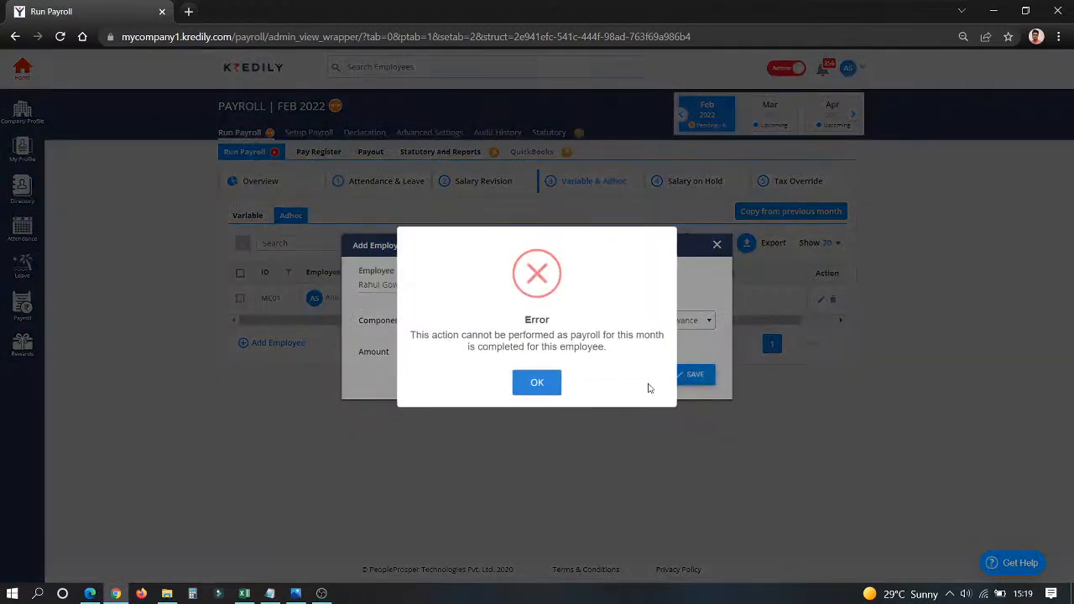
pyautogui.click(535, 389)
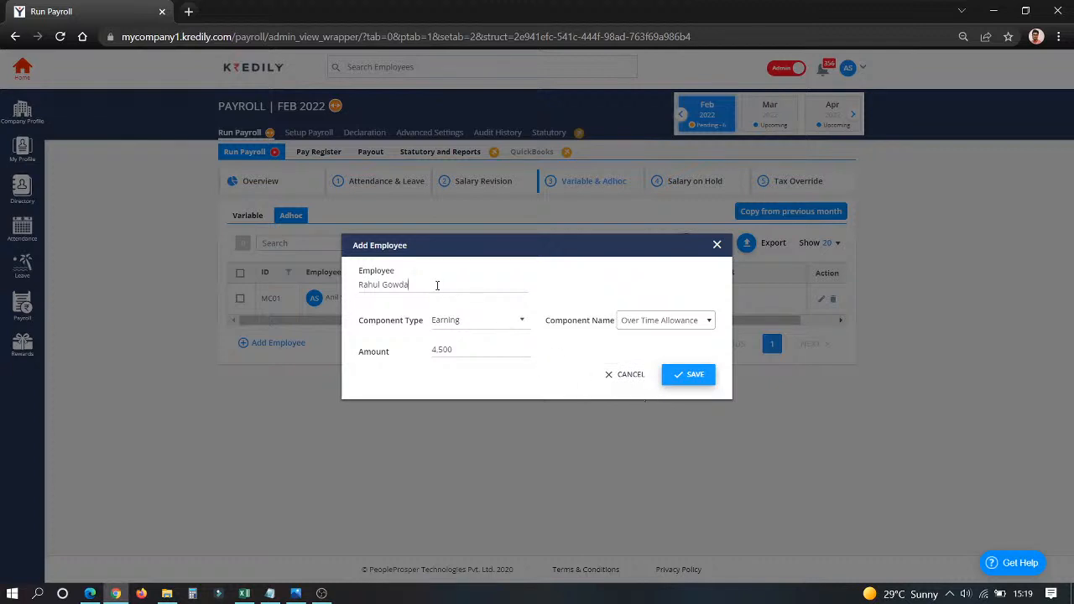
# Switch the Over Time Allowance entry to another employee whose payroll is still pending and save it.
pyautogui.moveTo(436, 285); pyautogui.dragTo(311, 273)
pyautogui.write('ka')
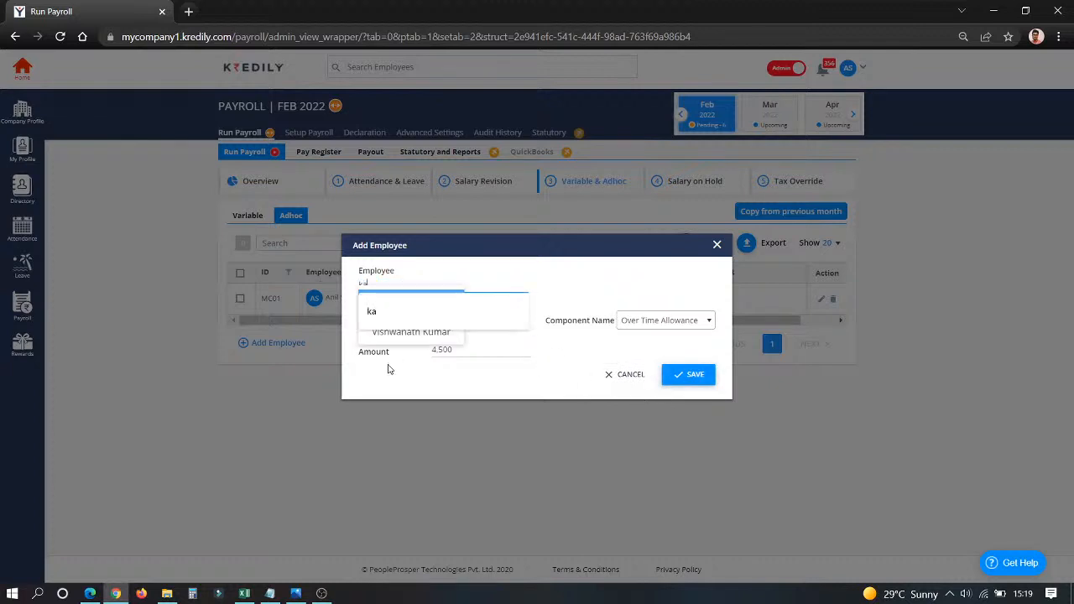
pyautogui.click(417, 298)
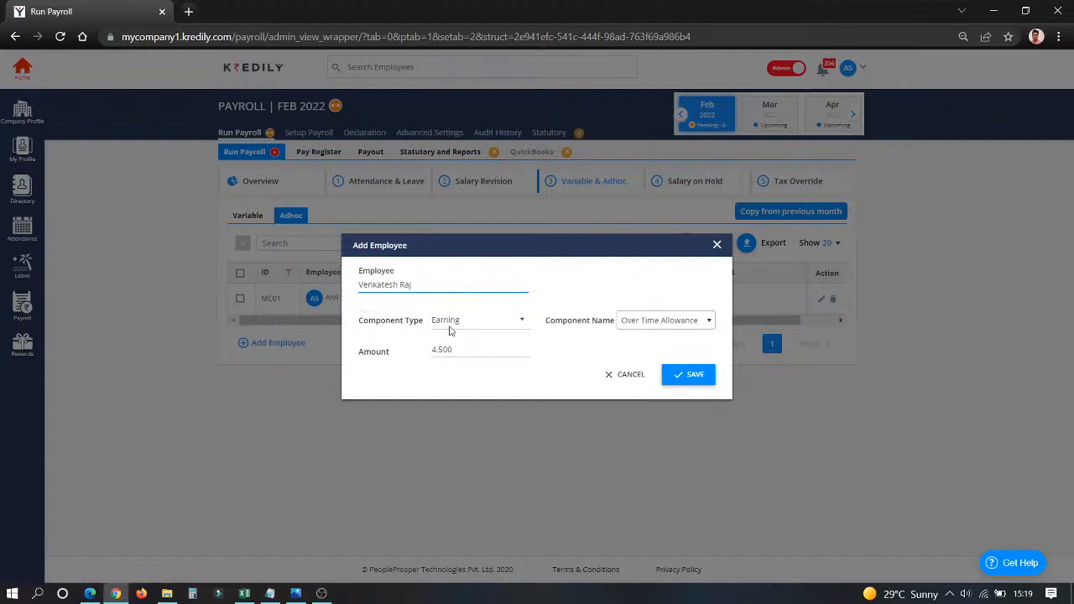
pyautogui.click(703, 379)
pyautogui.click(688, 380)
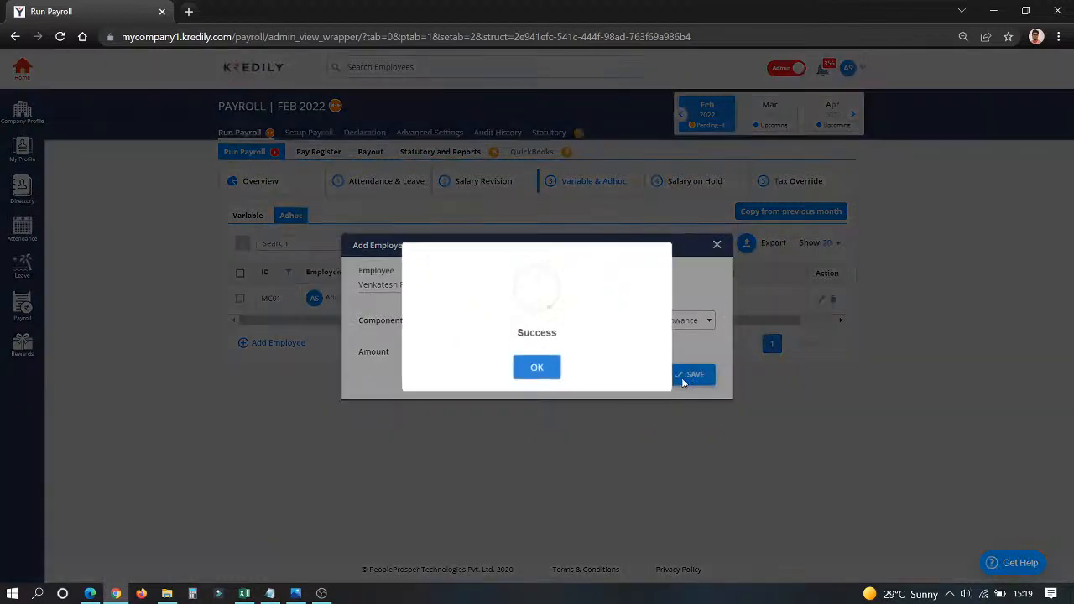
pyautogui.click(538, 372)
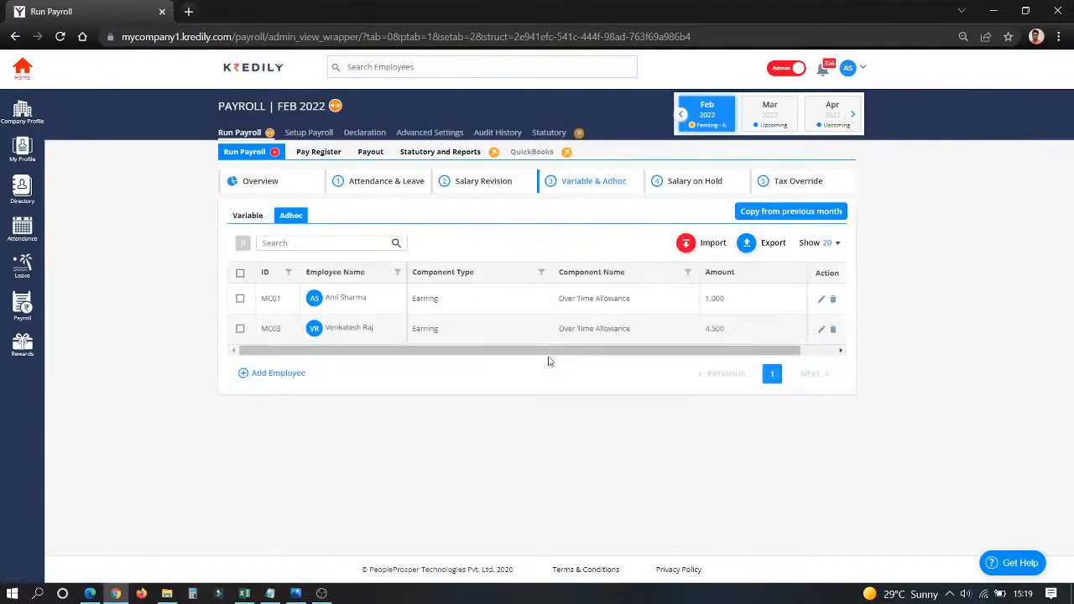
# Under Salary on Hold, fill in a new employee entry with the pay action On Hold and cancel it.
pyautogui.click(695, 184)
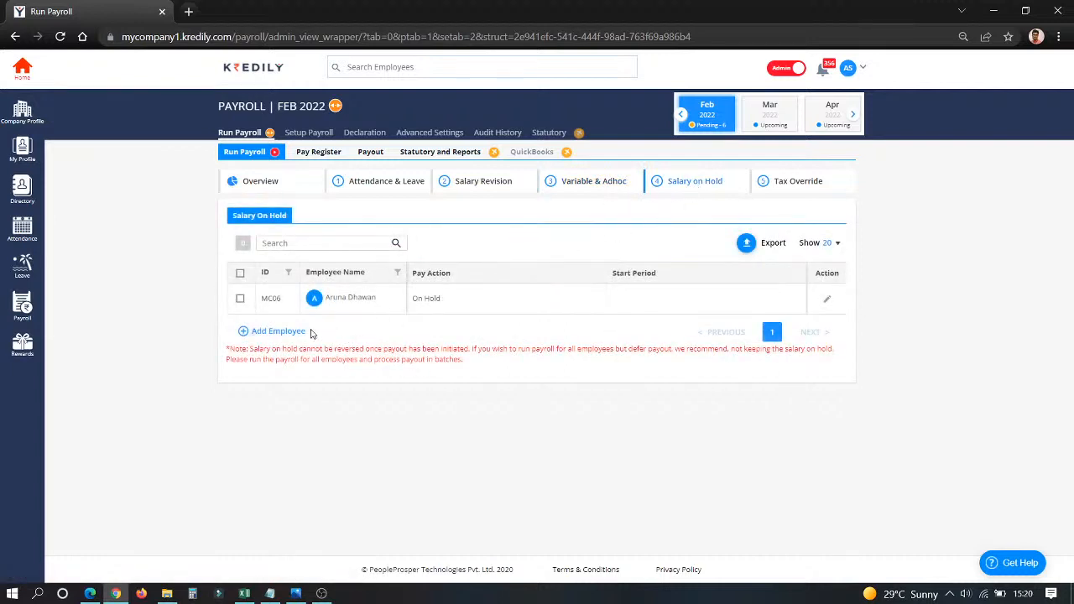
pyautogui.click(282, 332)
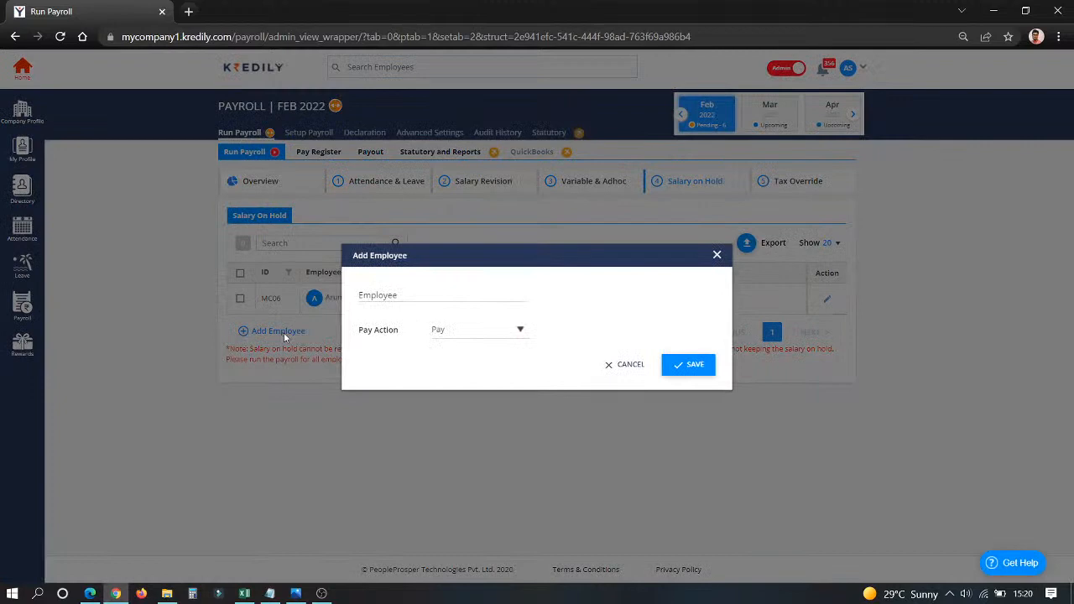
pyautogui.click(453, 294)
pyautogui.click(431, 325)
pyautogui.click(483, 339)
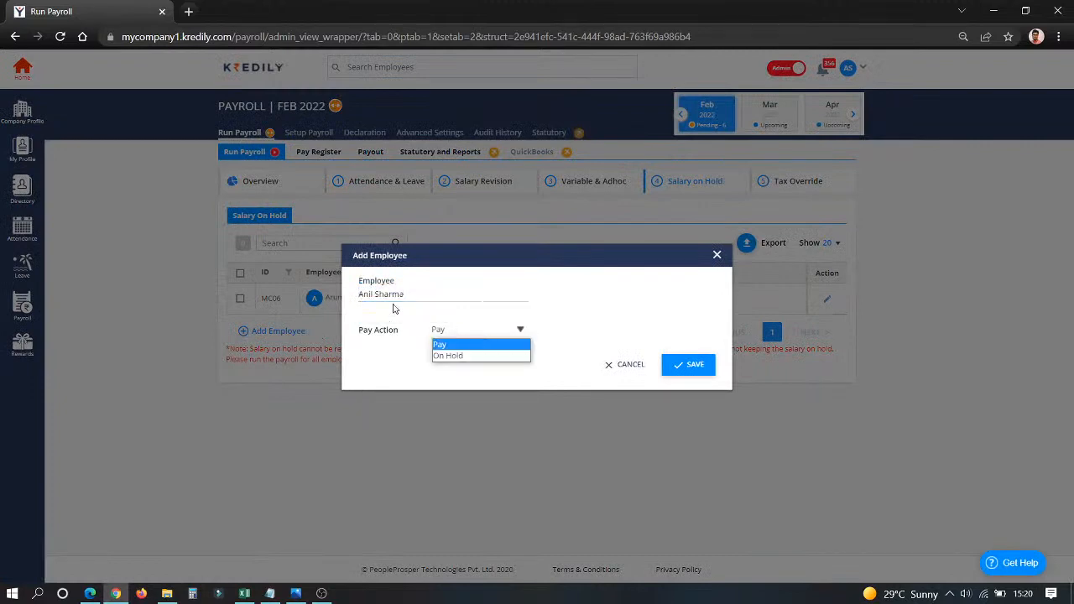
pyautogui.click(468, 356)
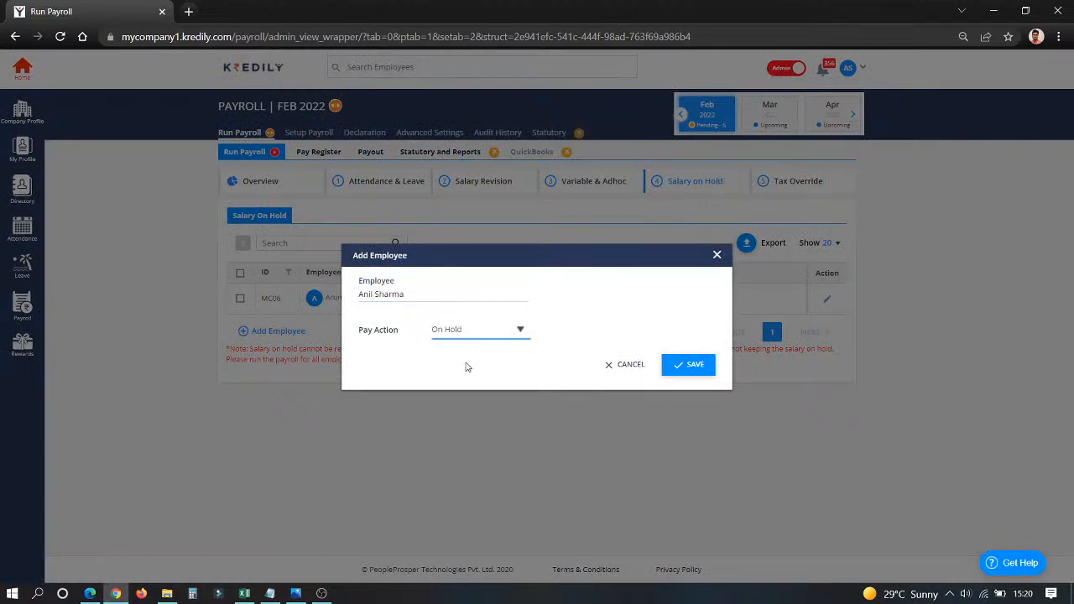
pyautogui.click(627, 365)
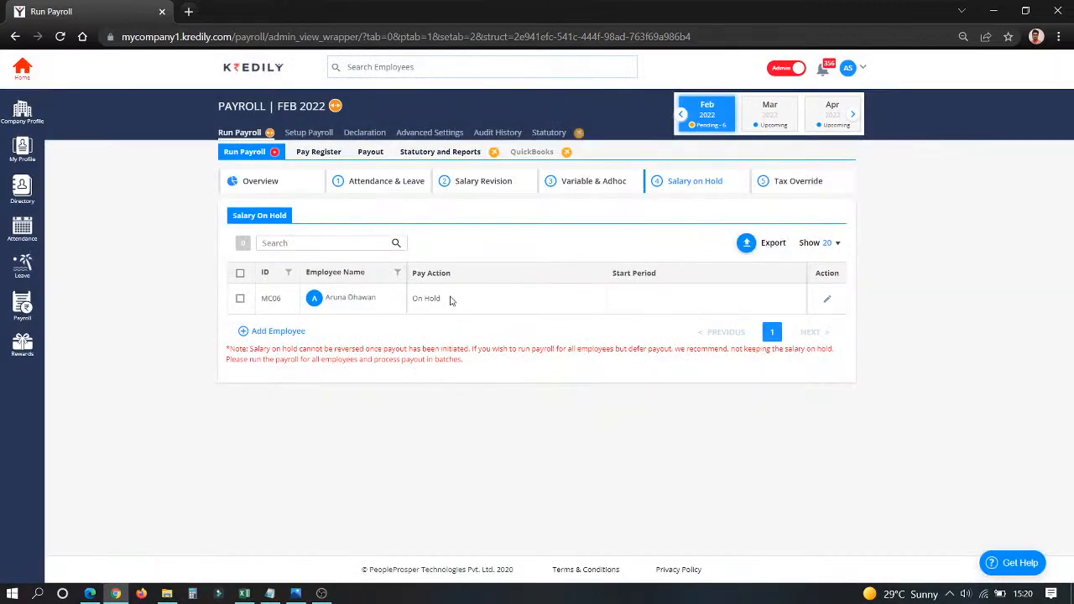
# Edit the existing held employee's pay action, keep it as On Hold, and save the entry.
pyautogui.click(827, 300)
pyautogui.click(568, 301)
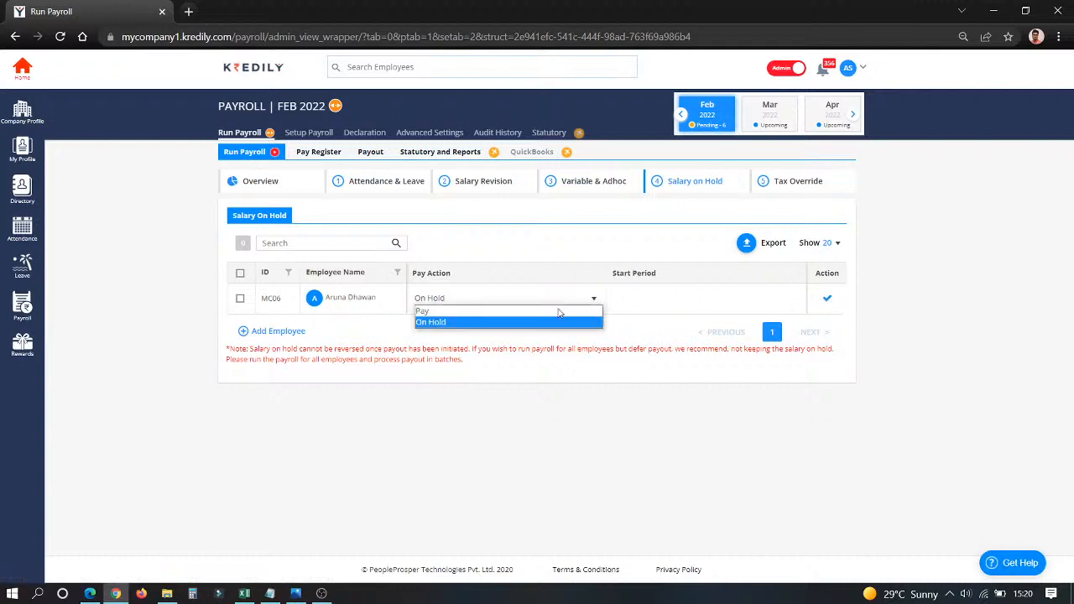
pyautogui.click(708, 316)
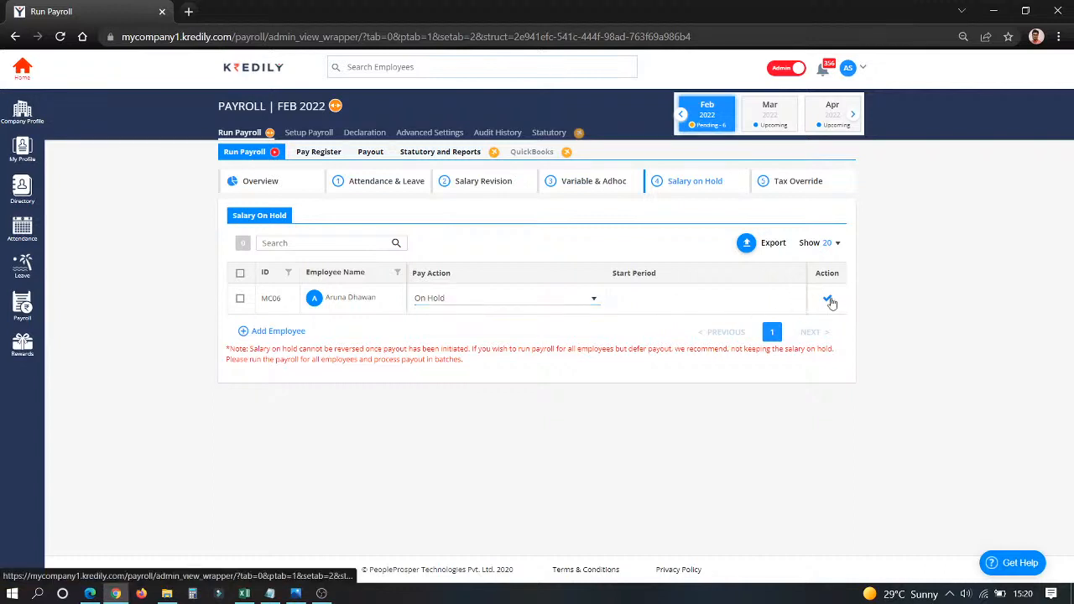
pyautogui.click(826, 300)
pyautogui.click(538, 370)
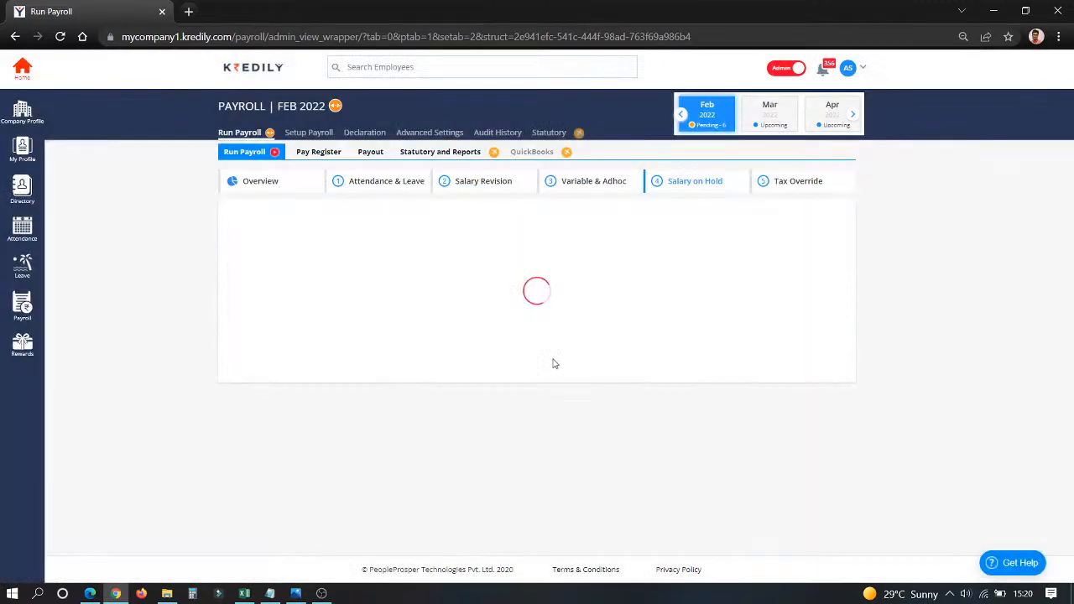
# Review the employees' Income Tax and PT amounts under Tax Override.
pyautogui.click(799, 182)
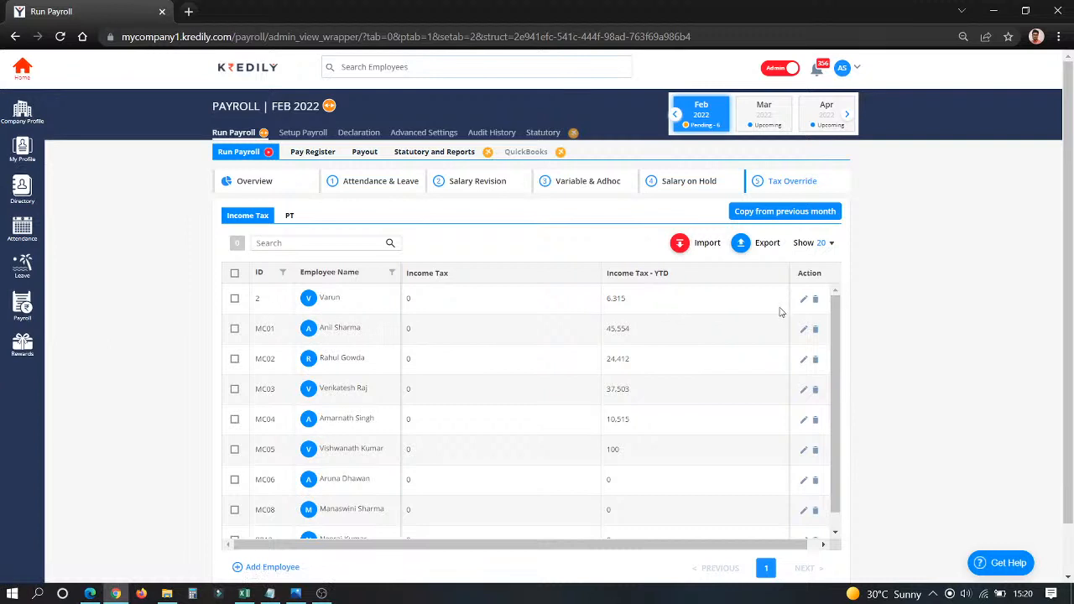
pyautogui.click(289, 217)
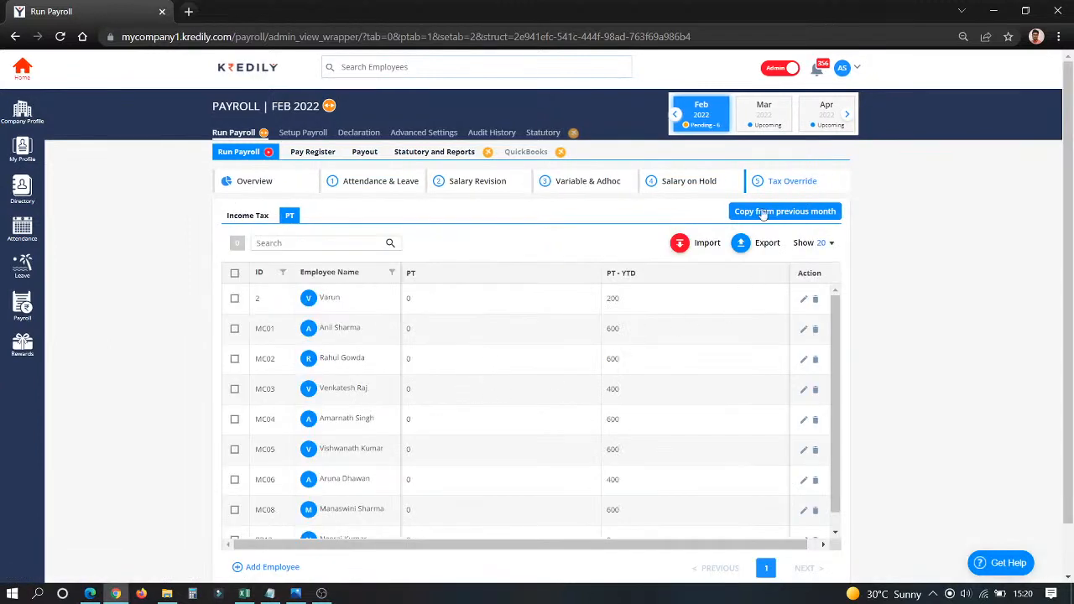
# Run the February 2022 payroll for the first and fourth employees in the Pay Register.
pyautogui.click(319, 155)
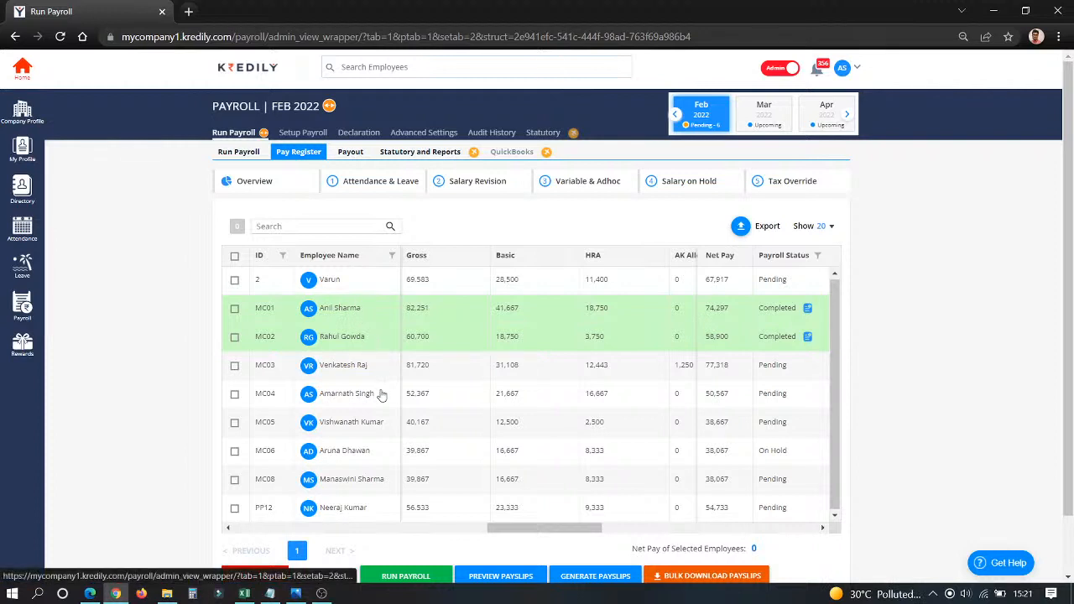
pyautogui.click(234, 280)
pyautogui.click(235, 369)
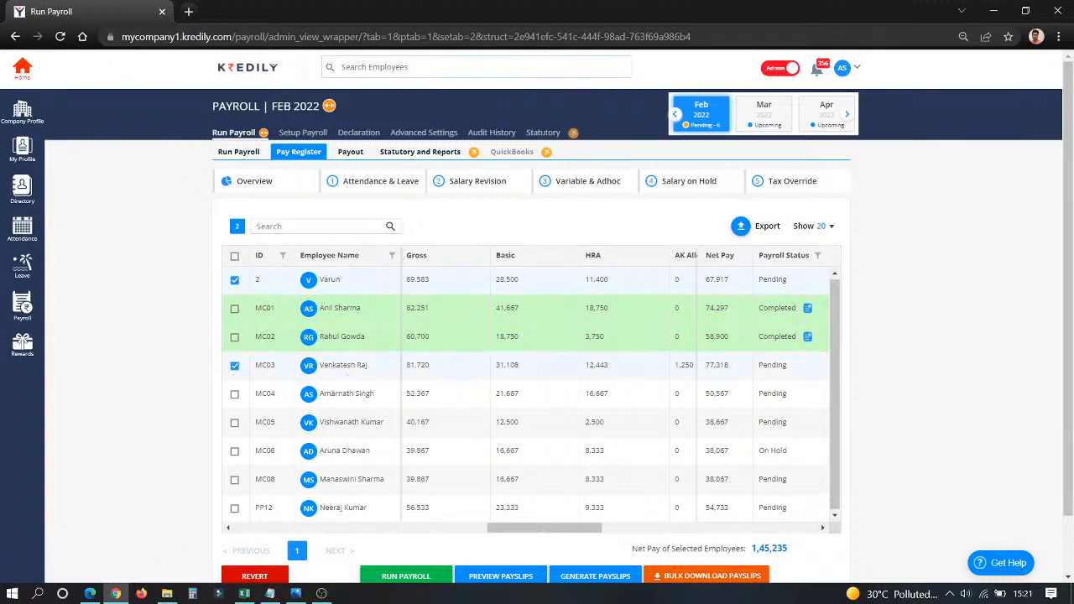
pyautogui.scroll(-1, 407, 546)
pyautogui.click(411, 511)
pyautogui.click(422, 335)
pyautogui.click(593, 361)
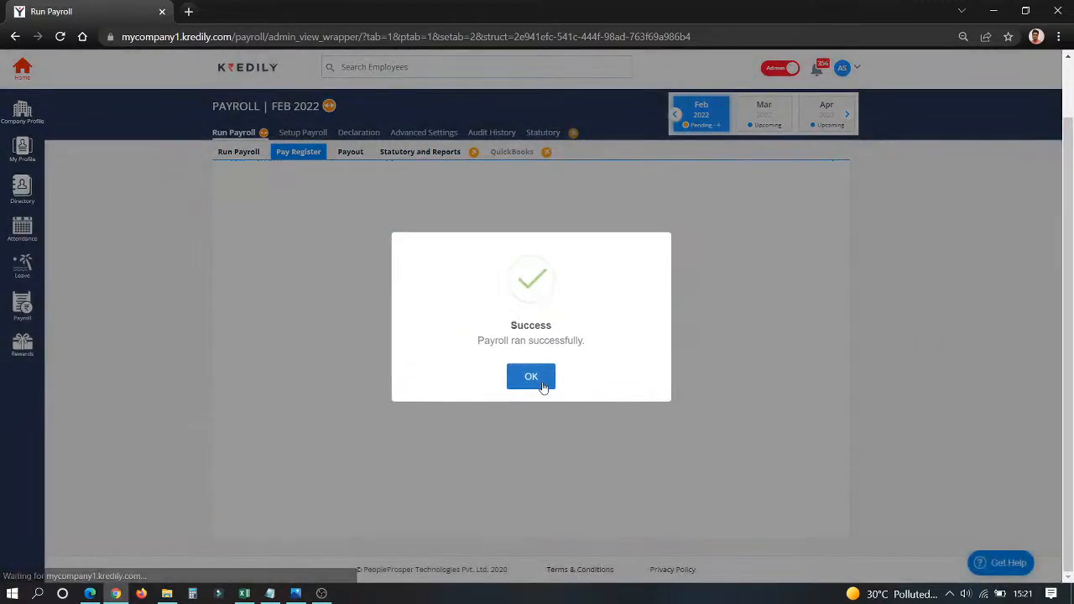
pyautogui.click(534, 376)
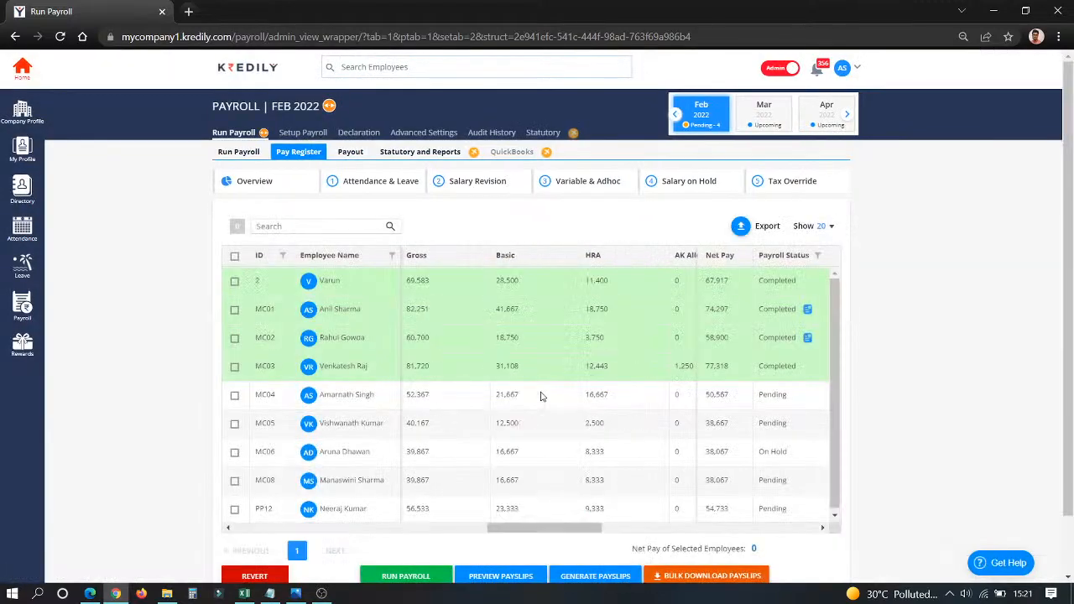
# Generate payslips for the first and fourth employees in the Pay Register and confirm the notification.
pyautogui.click(234, 281)
pyautogui.click(235, 365)
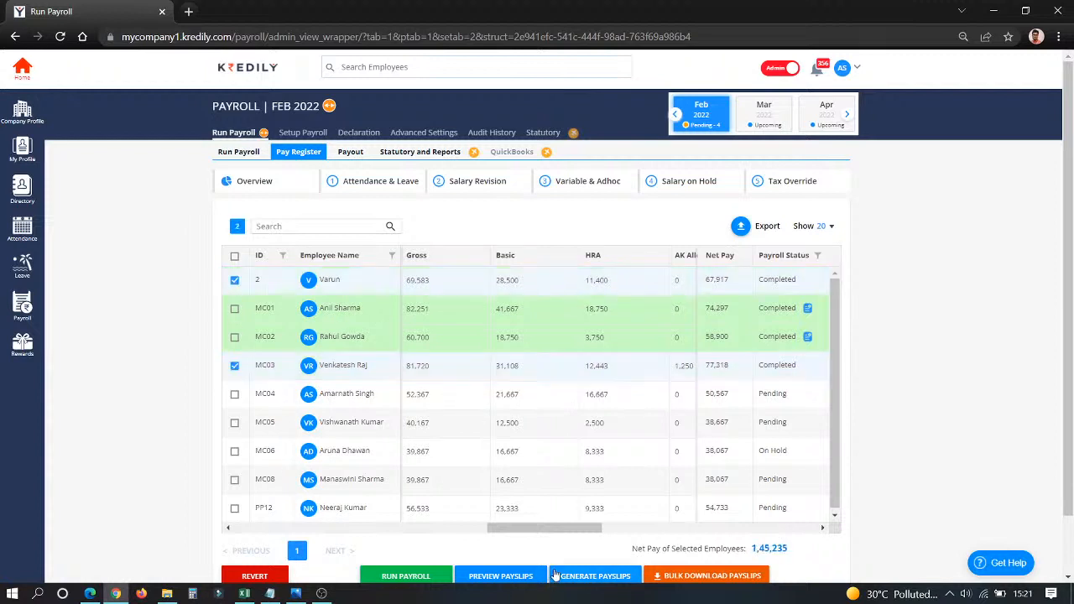
pyautogui.click(593, 577)
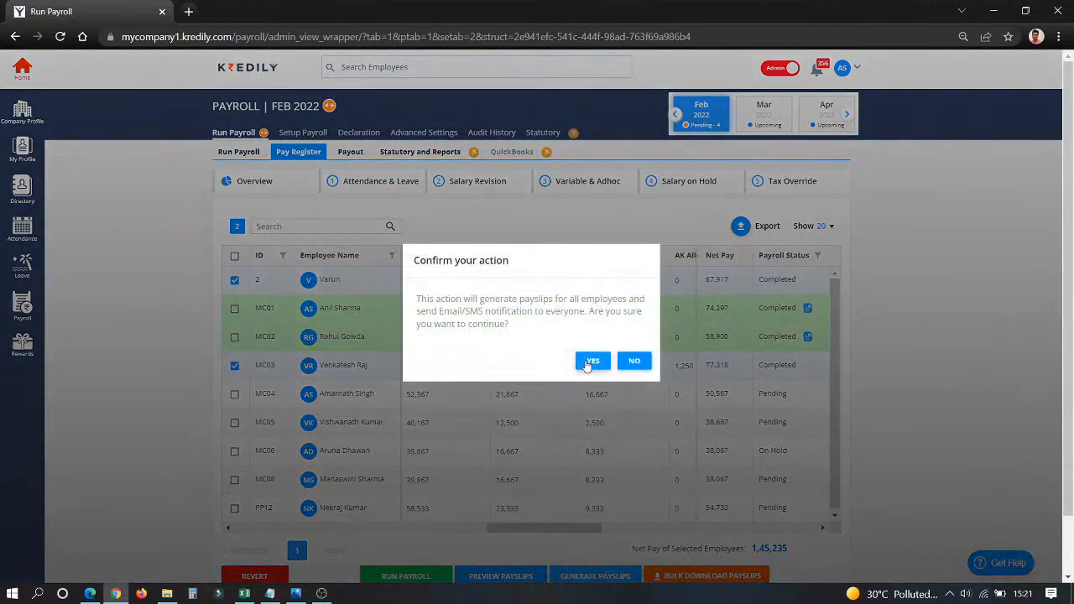
pyautogui.click(590, 361)
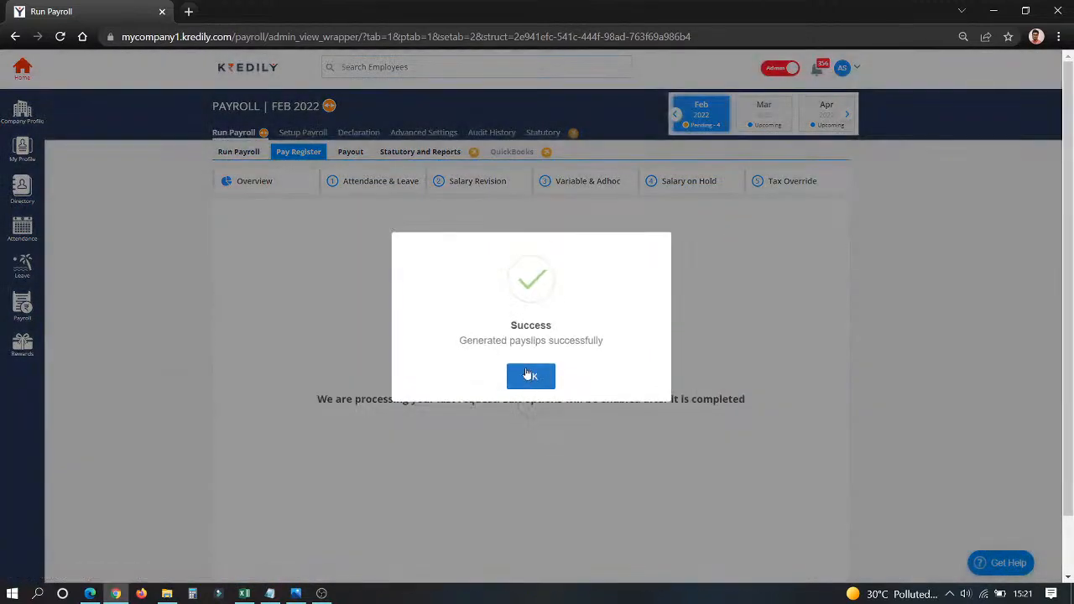
pyautogui.click(526, 372)
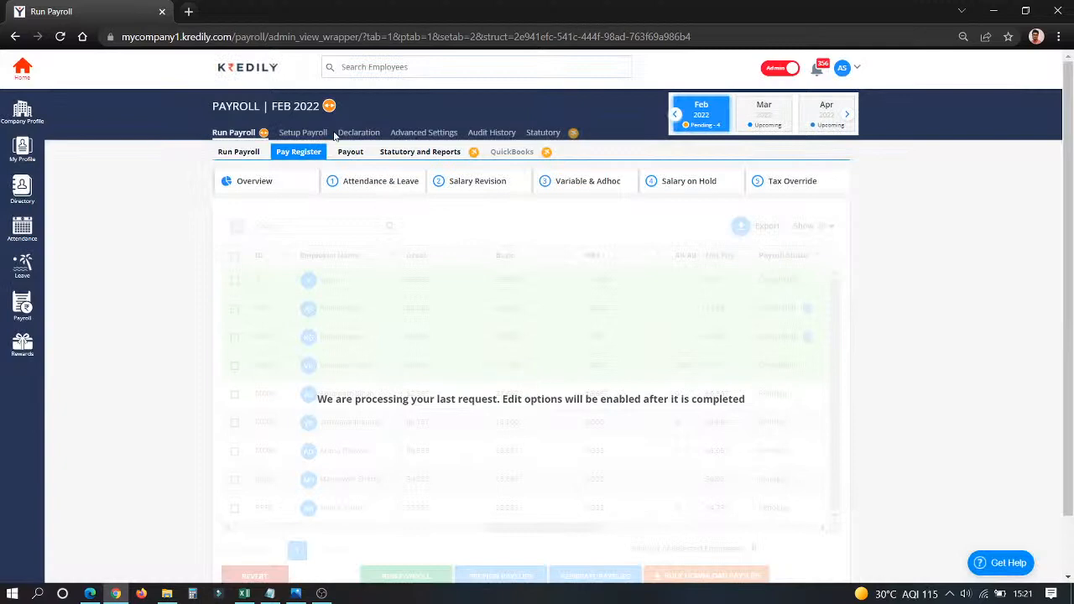
# Select the third employee in the February 2022 Payout list.
pyautogui.click(350, 153)
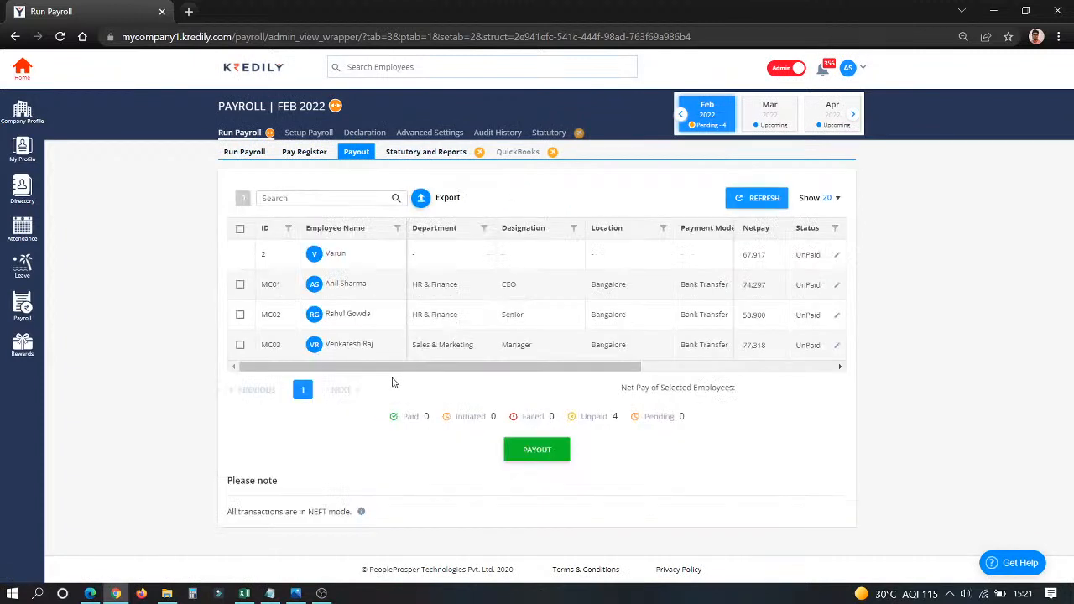
pyautogui.click(240, 315)
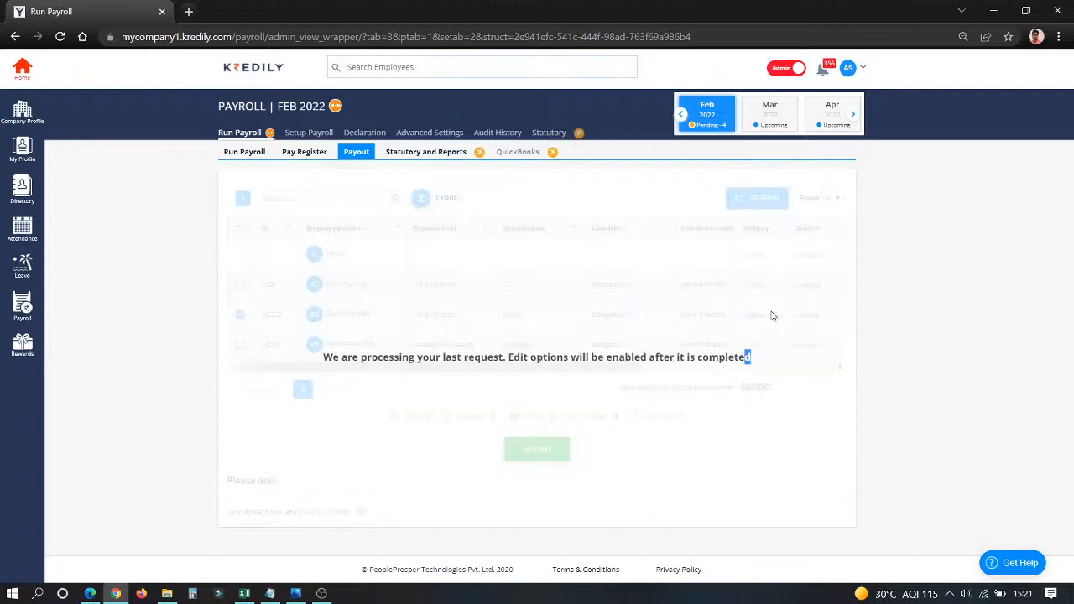
pyautogui.click(601, 475)
pyautogui.moveTo(324, 360); pyautogui.dragTo(859, 325)
pyautogui.click(858, 326)
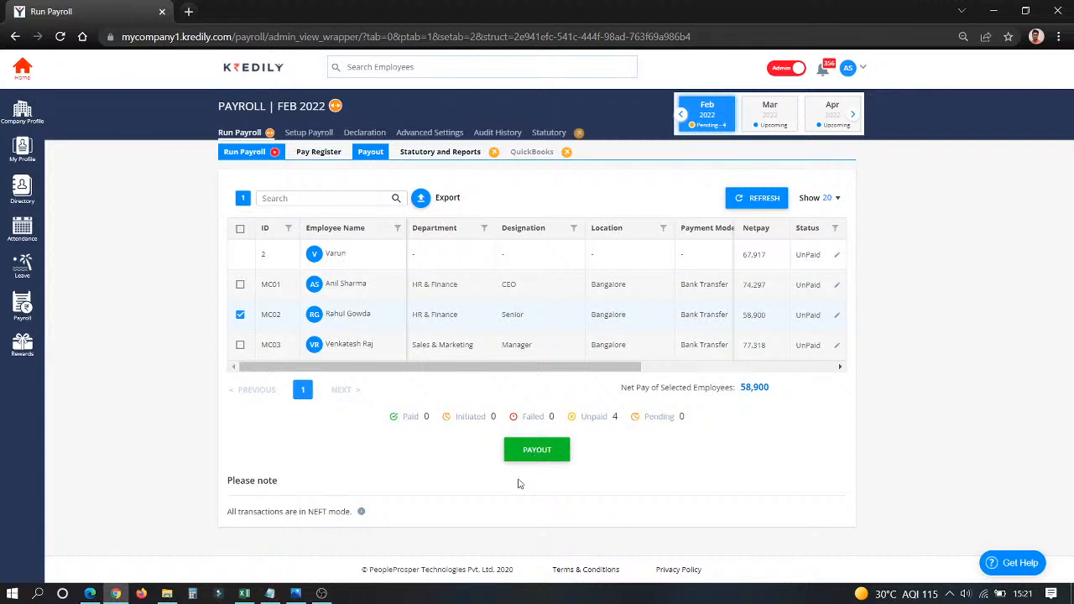
# Open the Statutory and Reports page for February 2022.
pyautogui.click(428, 156)
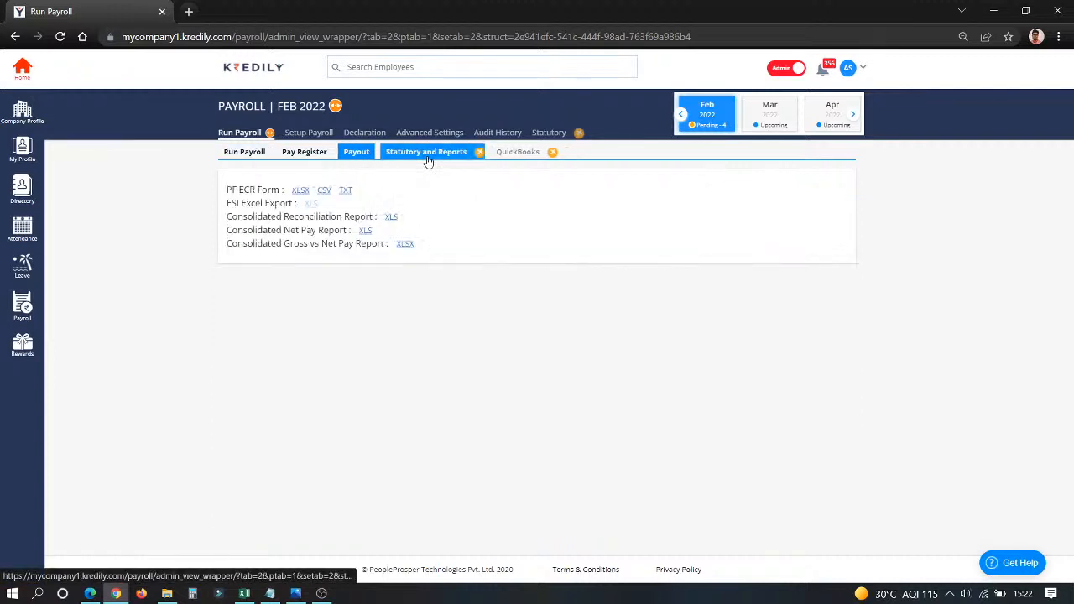